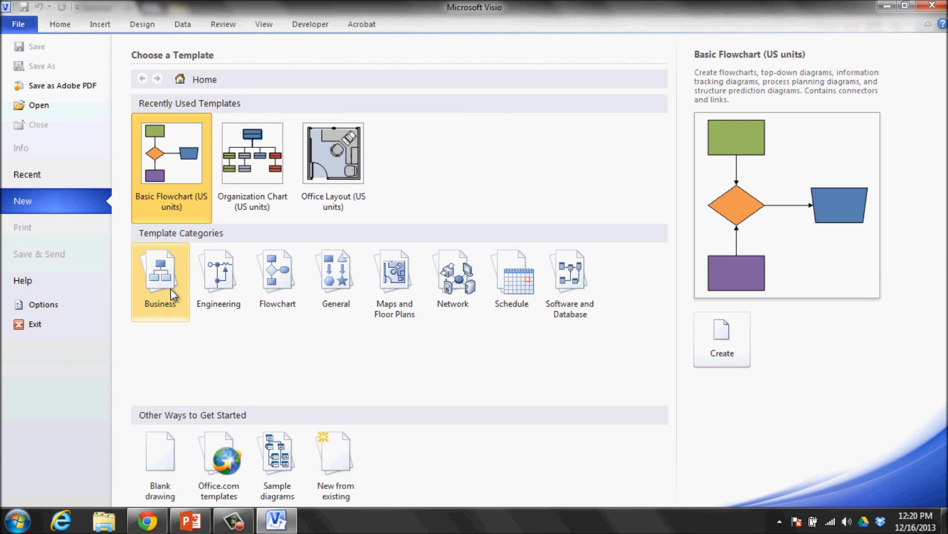
Step: Create a new drawing from the Basic Flowchart template in the Flowchart category, using US units
click(170, 288)
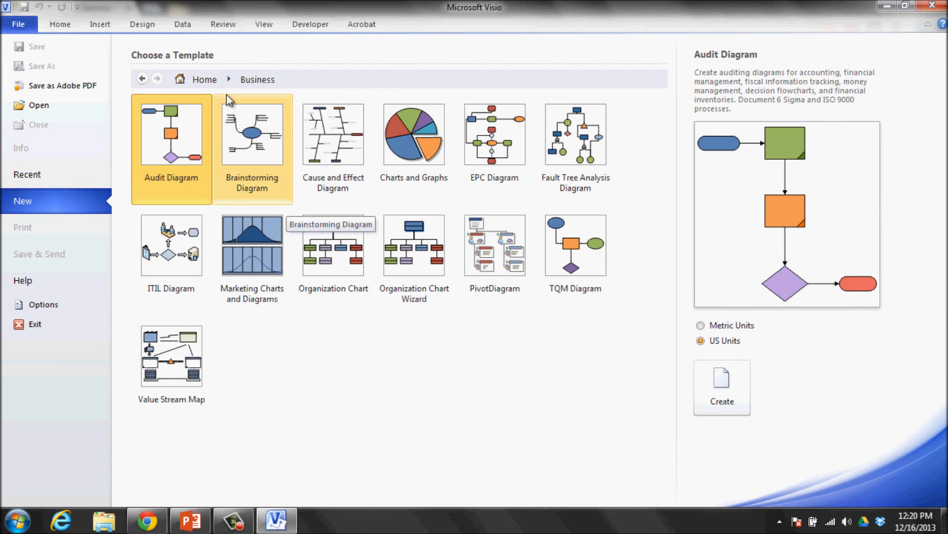
click(207, 80)
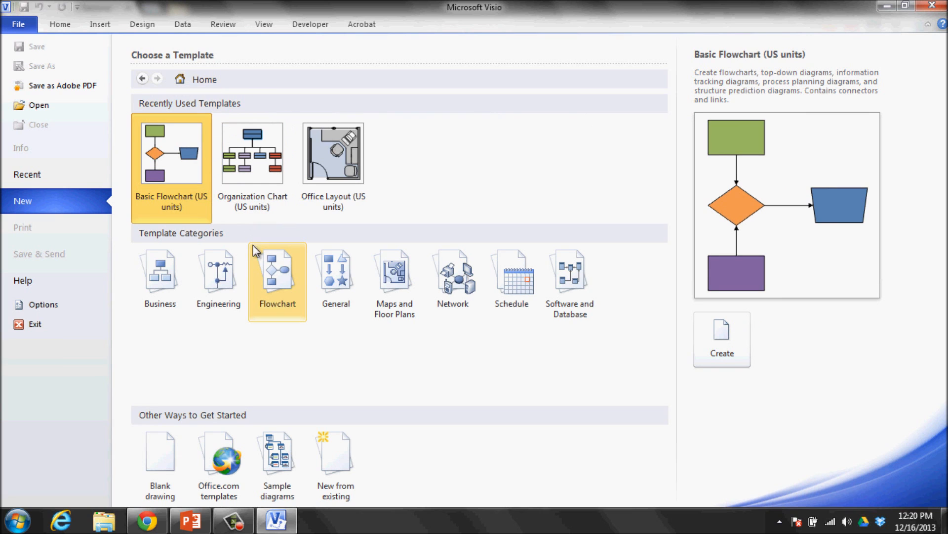
click(273, 272)
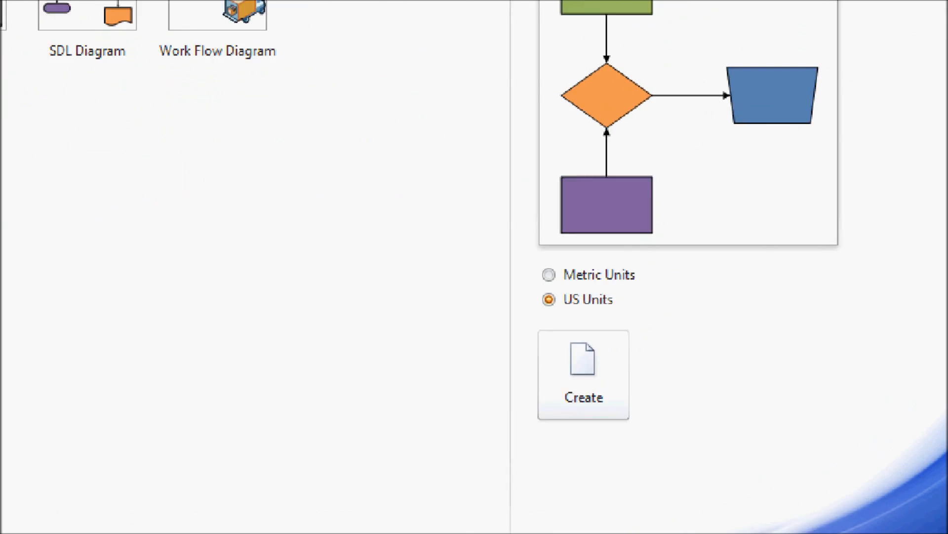
click(639, 268)
mouse_move(401, 166)
mouse_down()
mouse_move(577, 407)
mouse_move(631, 425)
mouse_up()
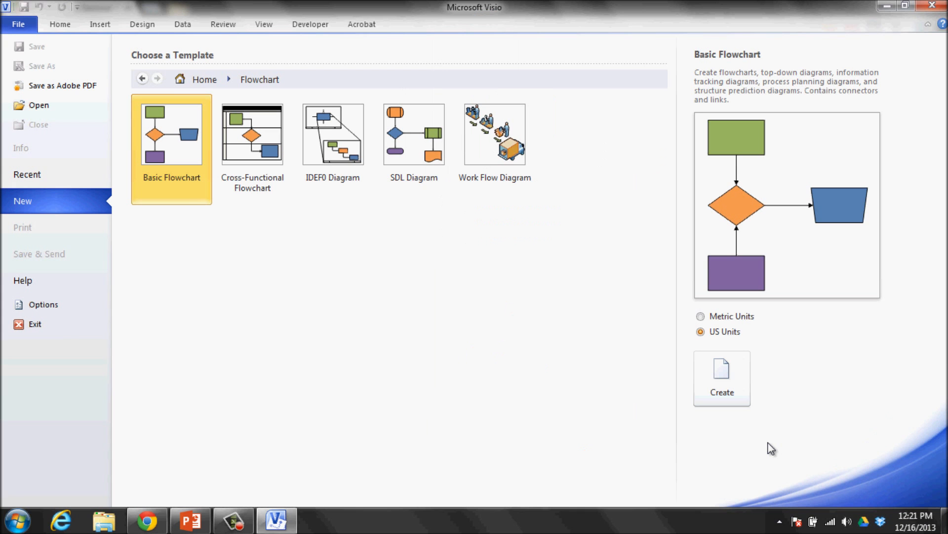
click(738, 383)
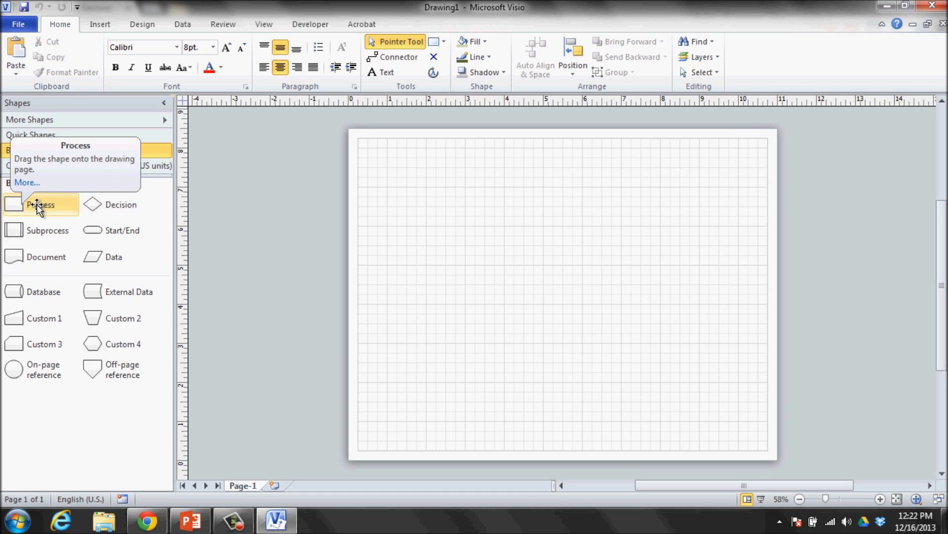
Step: Place a Start/End shape near the page's upper edge, just right of centre line 5 in, and a Process shape aligned beneath it
drag(95, 235, 558, 155)
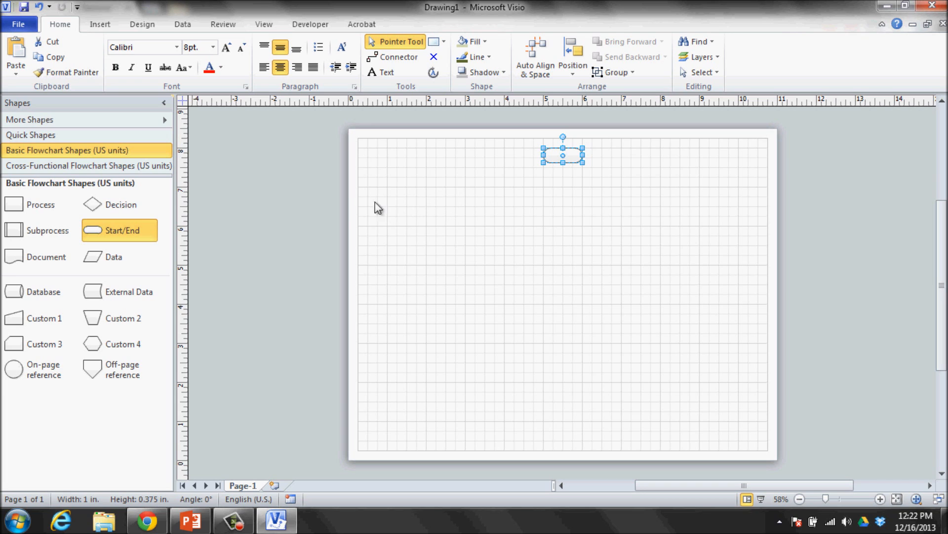
drag(15, 204, 566, 201)
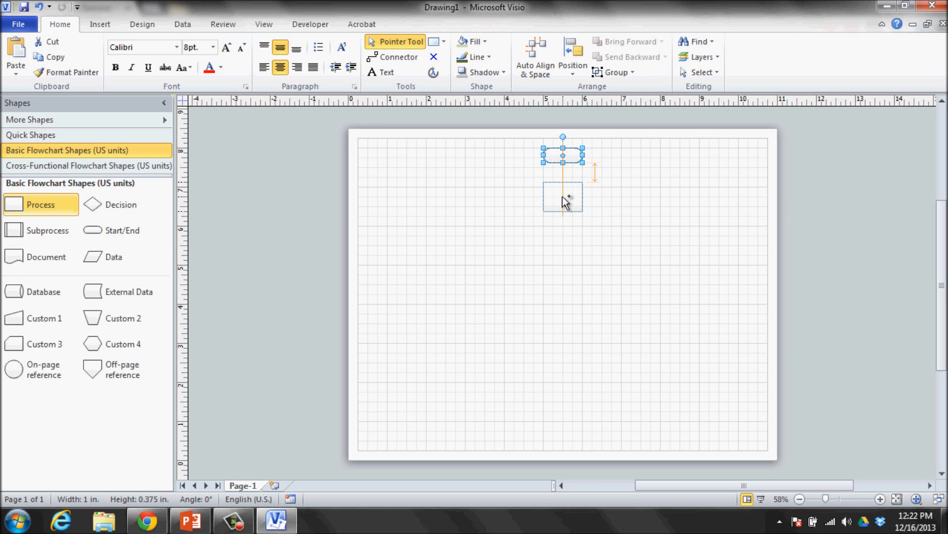
drag(566, 201, 568, 202)
drag(568, 202, 568, 202)
drag(569, 200, 565, 194)
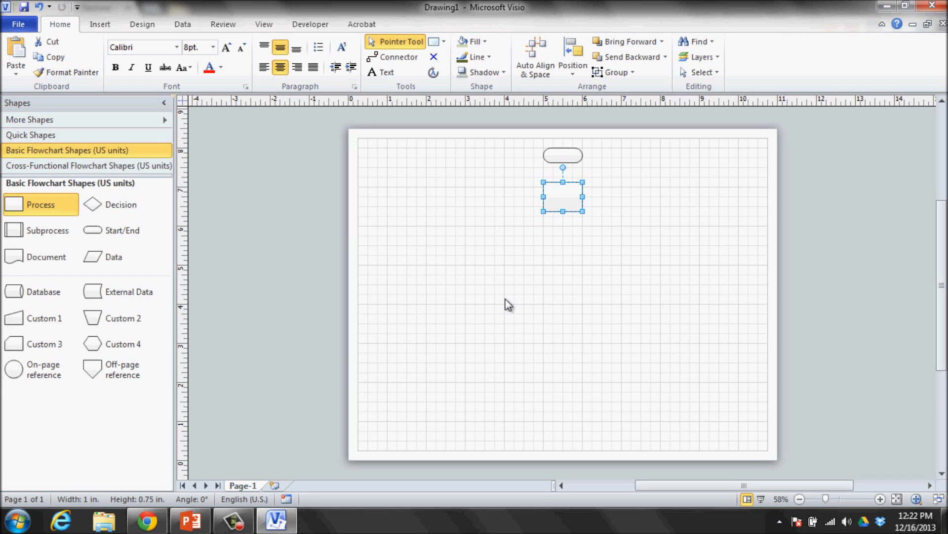
Step: Place a Decision shape directly below the Process shape, aligned with it and evenly spaced
drag(104, 207, 560, 240)
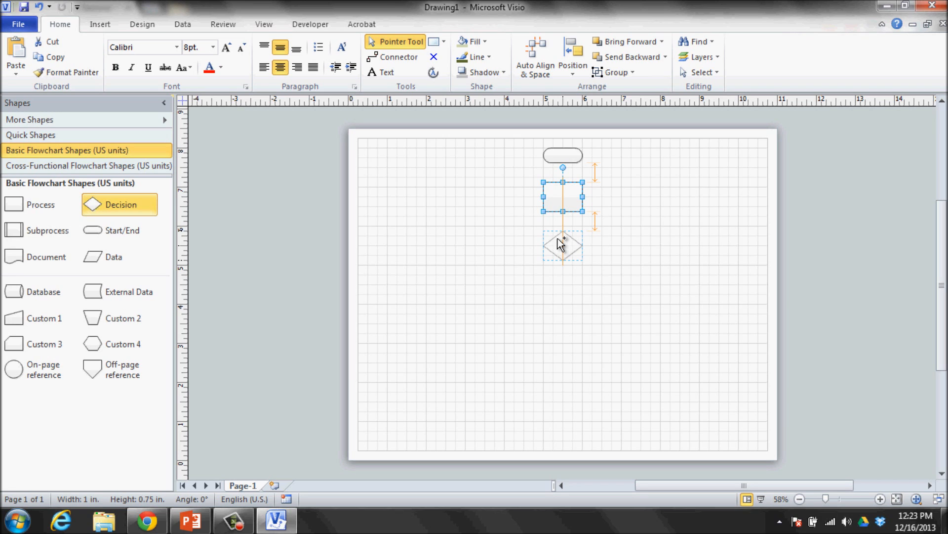
drag(560, 243, 558, 242)
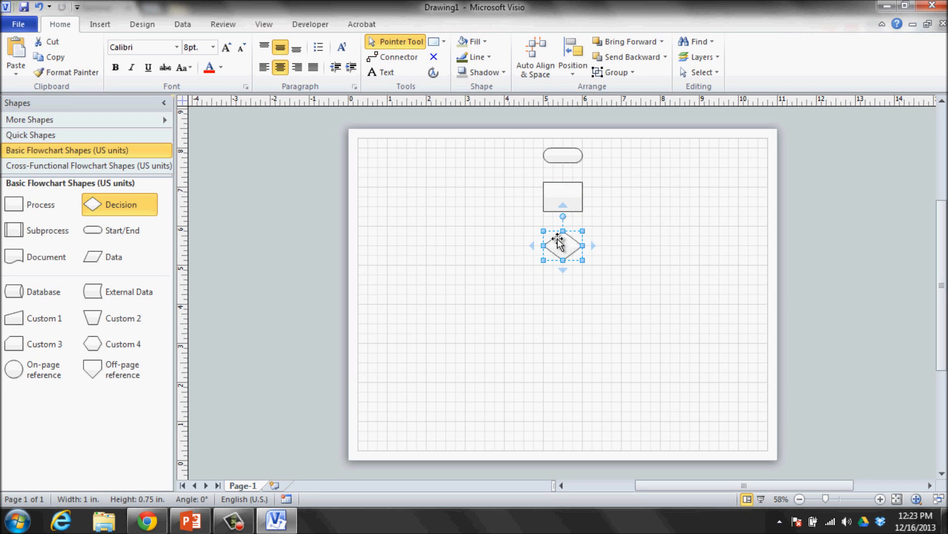
click(435, 222)
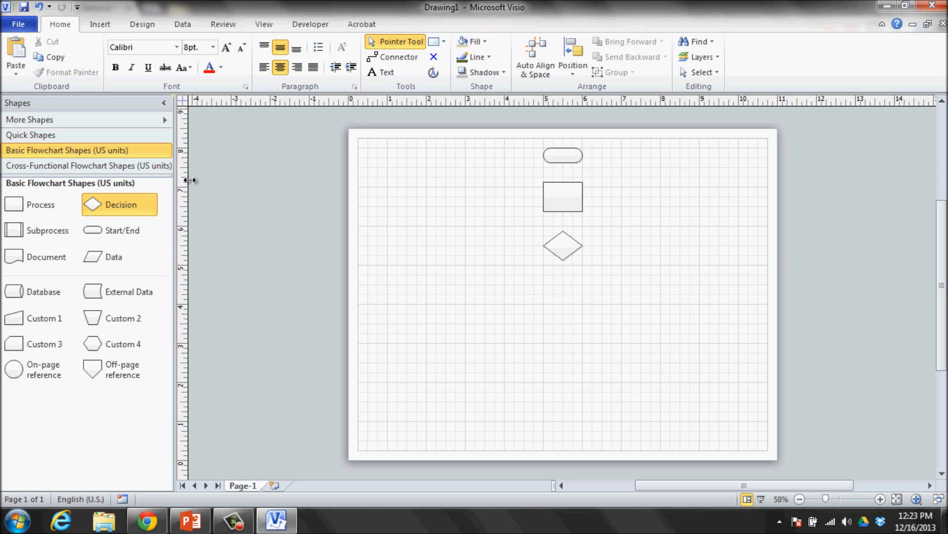
Step: Look at the Cross-Functional Flowchart stencil and place a Document shape from Basic Flowchart Shapes to the right of the Process shape
click(125, 172)
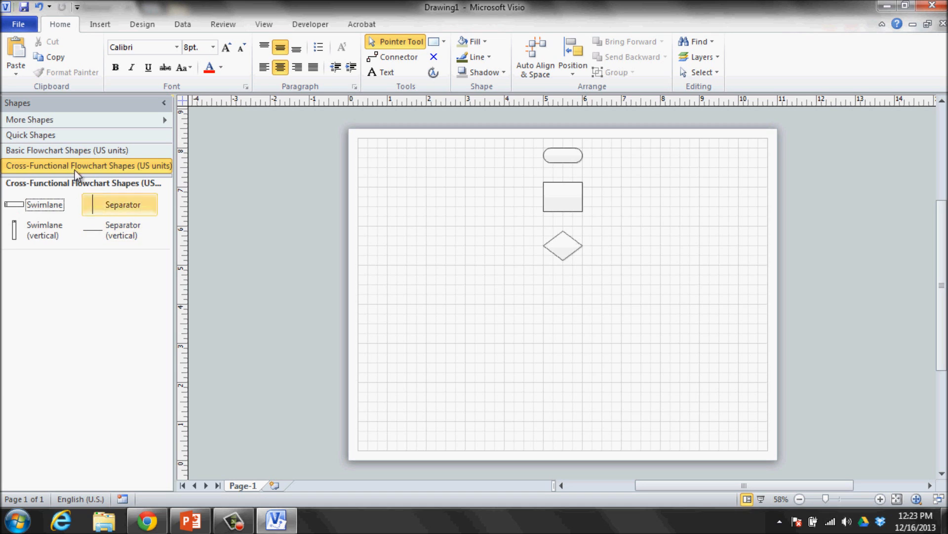
click(71, 151)
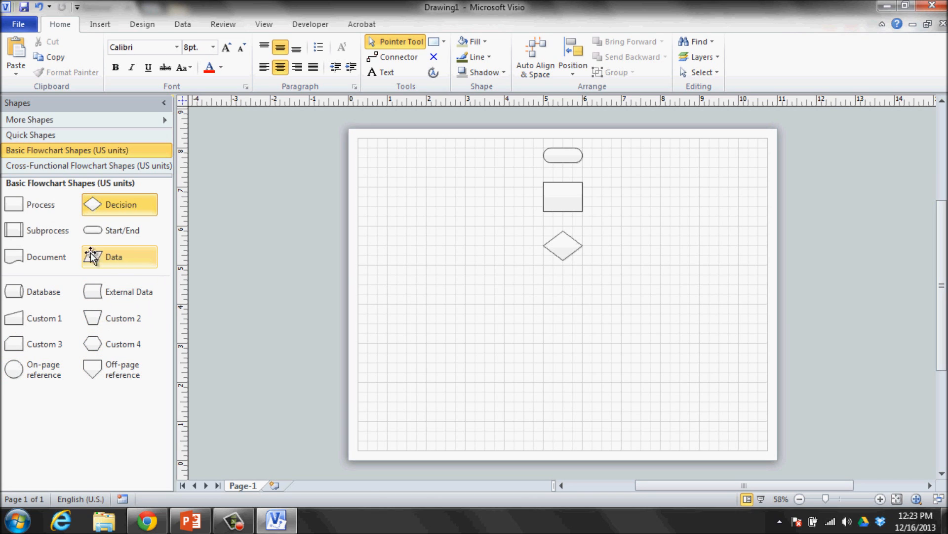
drag(25, 254, 664, 206)
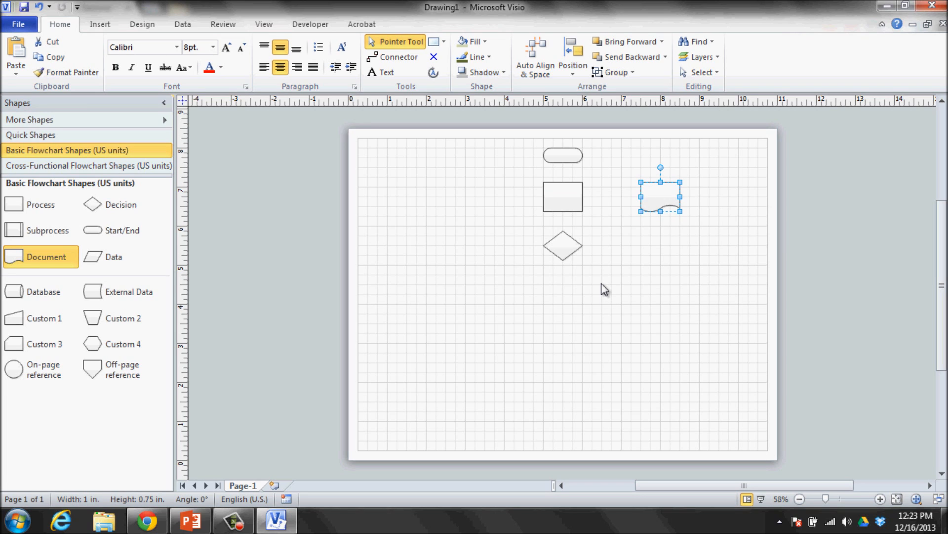
click(302, 217)
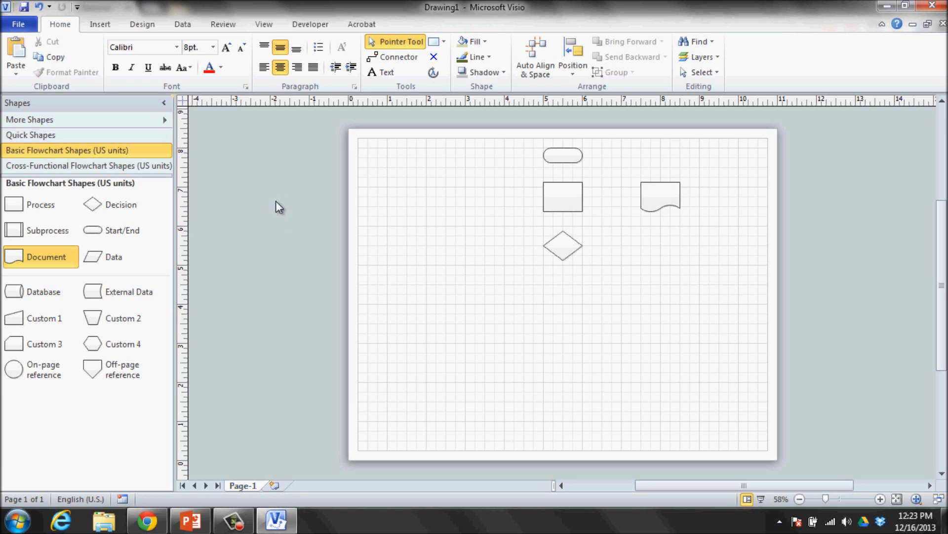
Step: Open the Basic Shapes (US units) stencil and place a Rectangle below the Decision shape, aligned and evenly spaced with the column
click(141, 123)
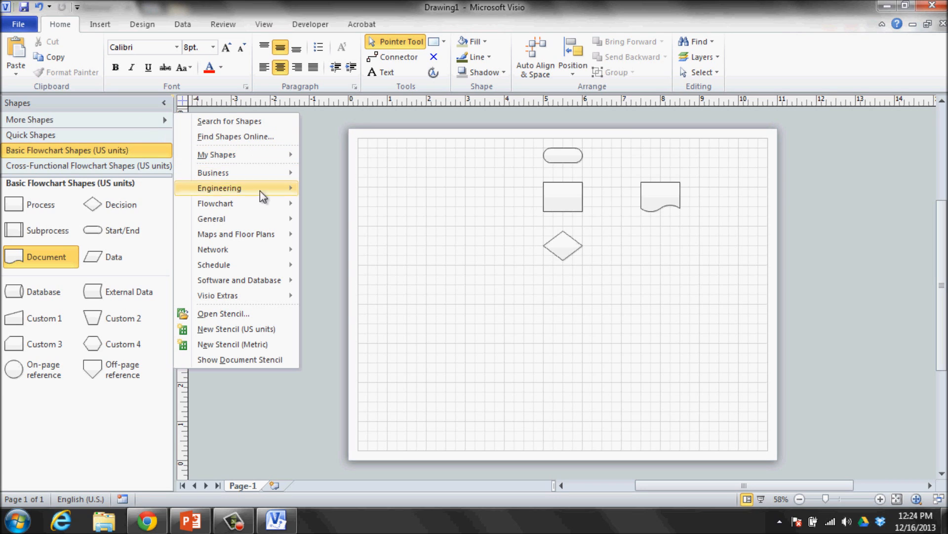
mouse_move(260, 218)
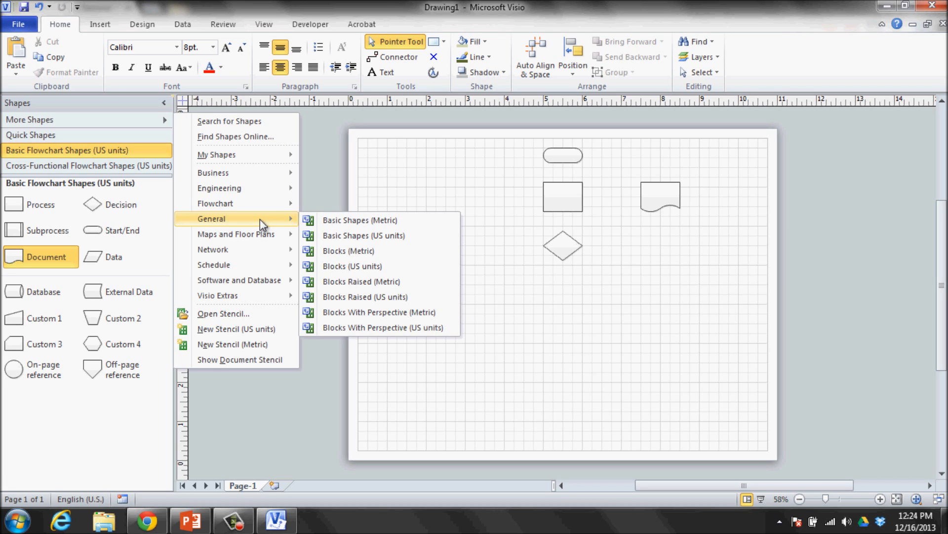
click(378, 235)
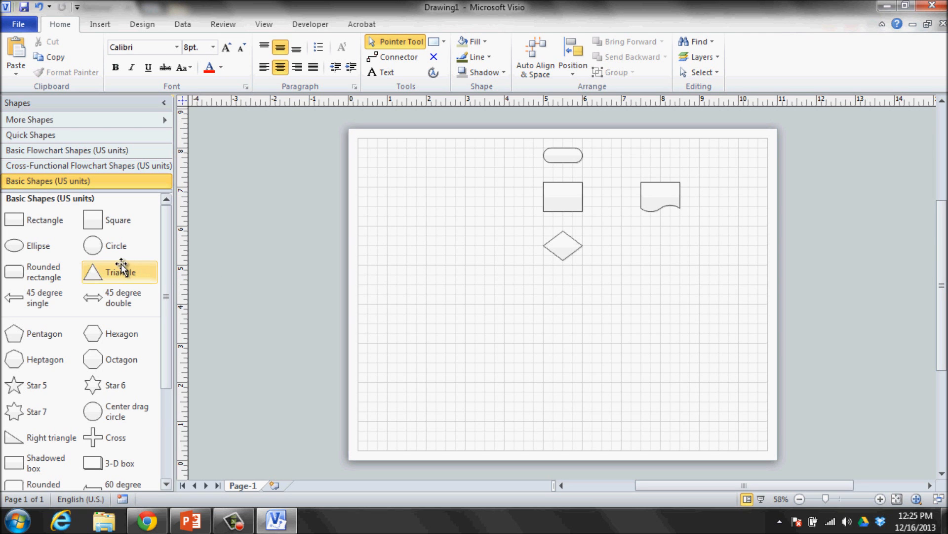
drag(21, 223, 562, 304)
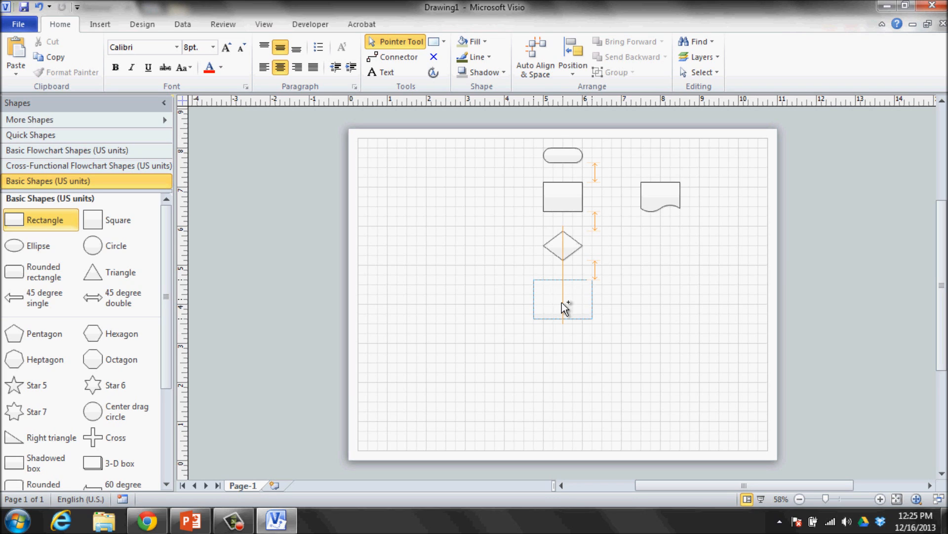
drag(561, 302, 561, 303)
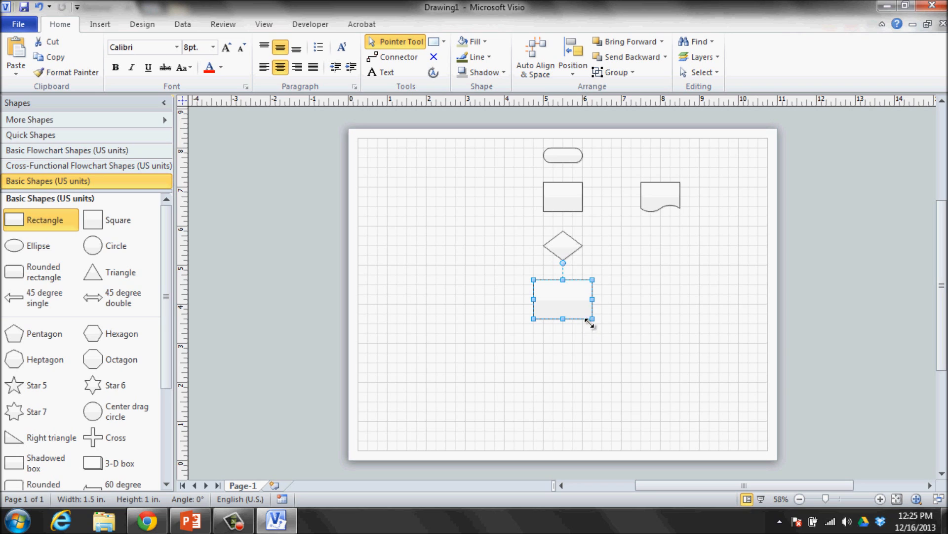
mouse_move(568, 320)
click(677, 305)
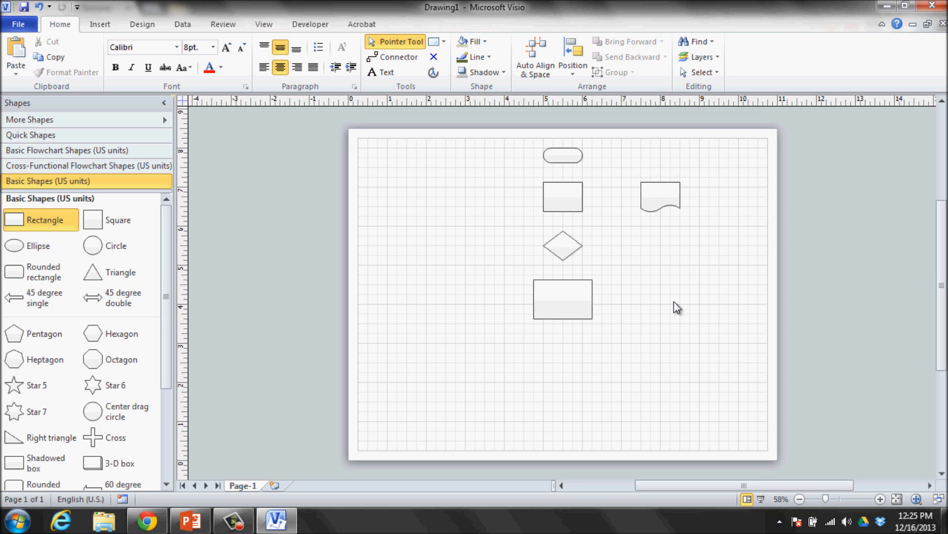
Step: Fill the Start/End shape with the olive green theme color
click(574, 156)
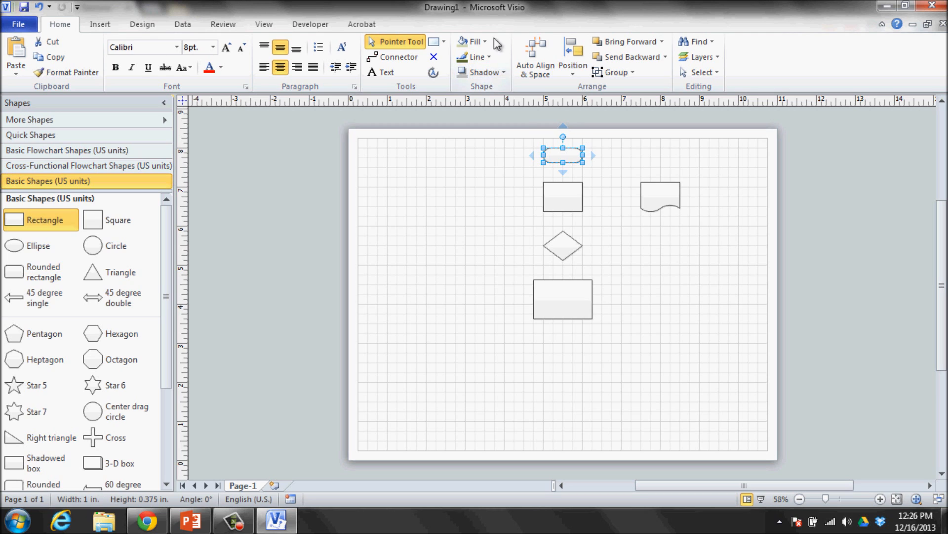
click(381, 82)
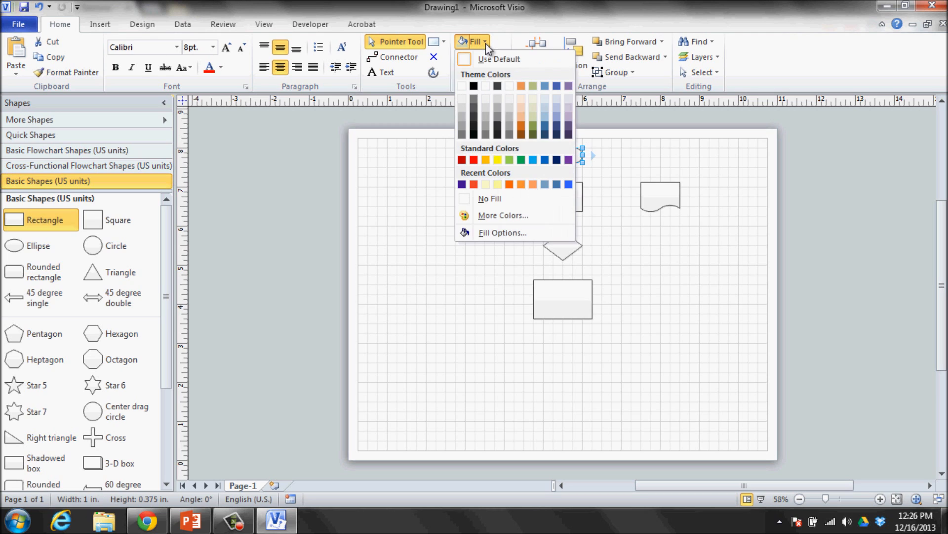
click(532, 87)
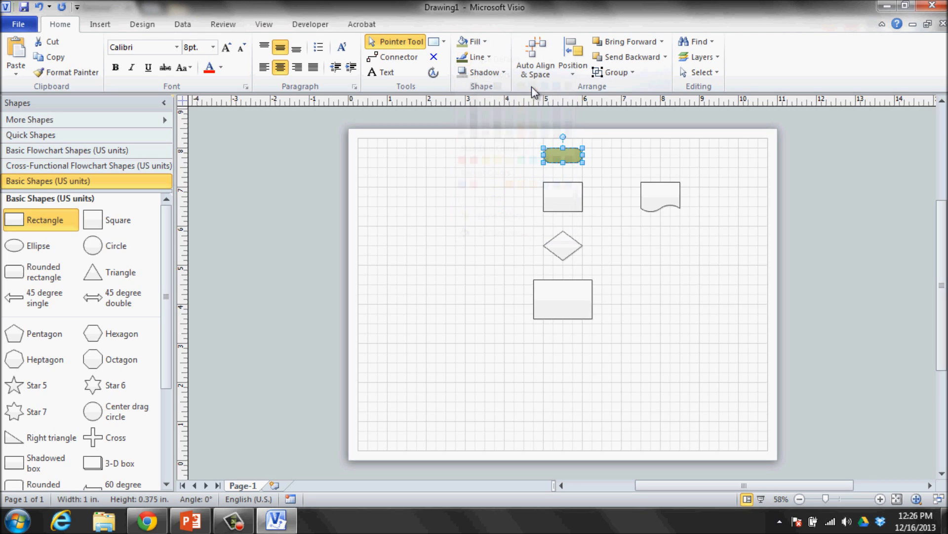
Step: Give the Start/End shape a dark olive green outline with a 4½ pt line weight
click(489, 60)
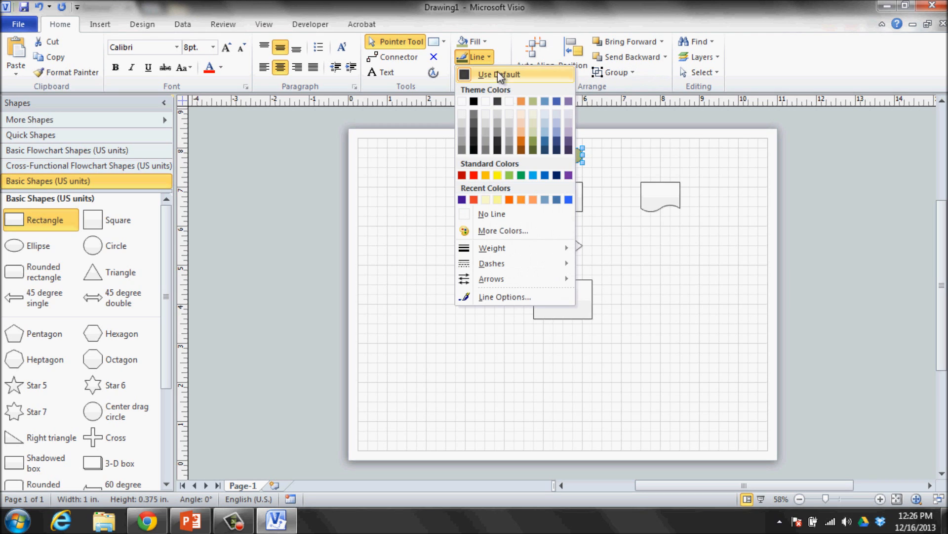
click(534, 150)
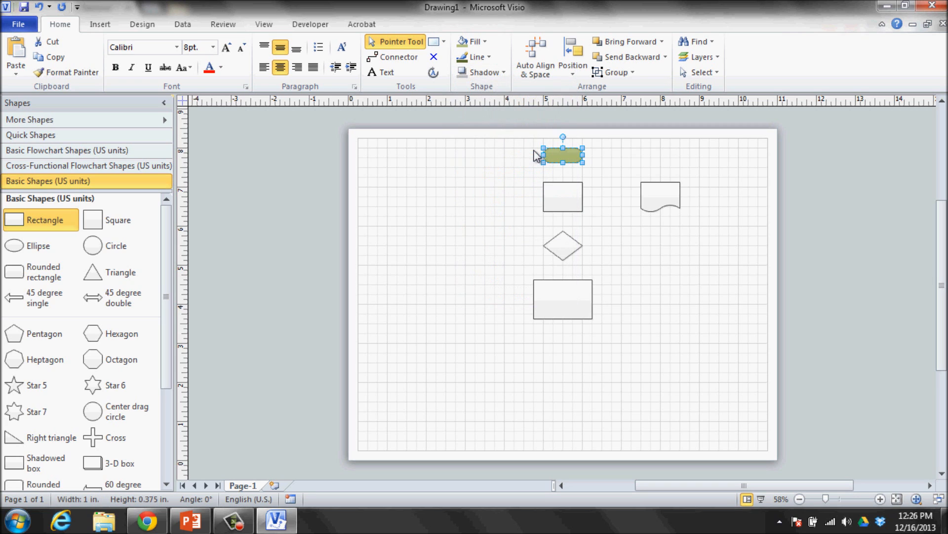
click(489, 60)
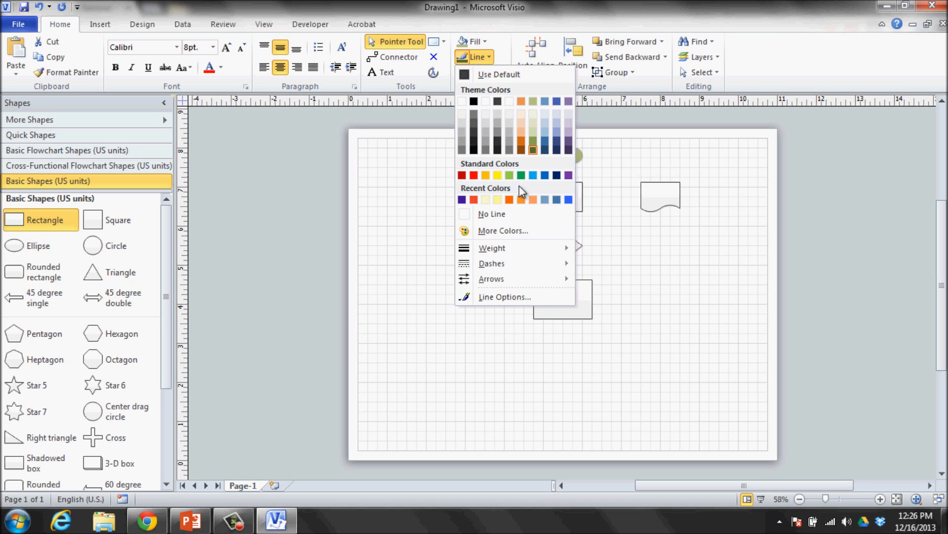
mouse_move(529, 248)
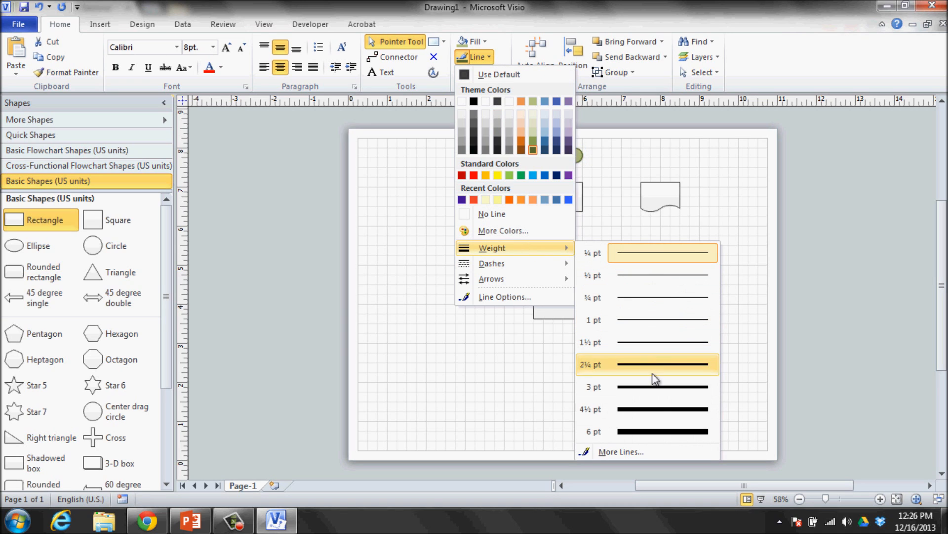
click(656, 411)
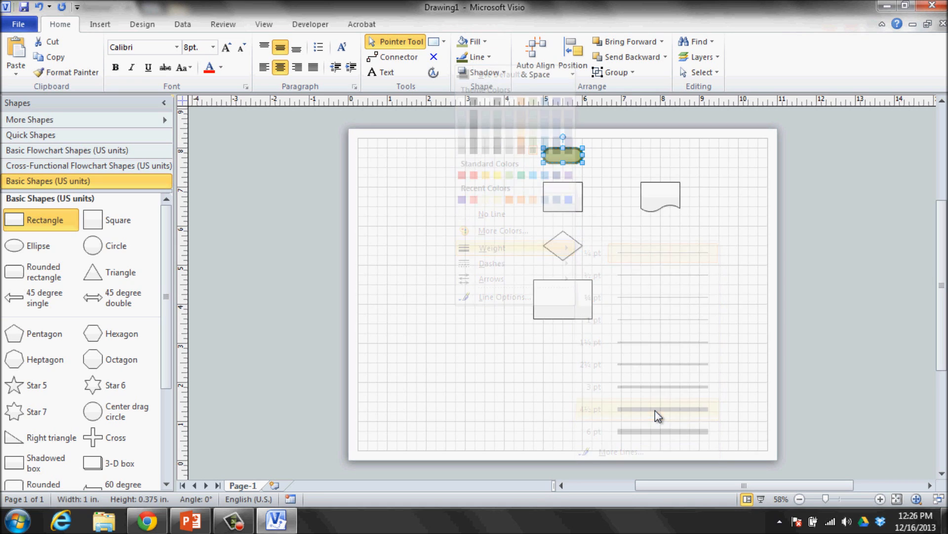
mouse_move(568, 157)
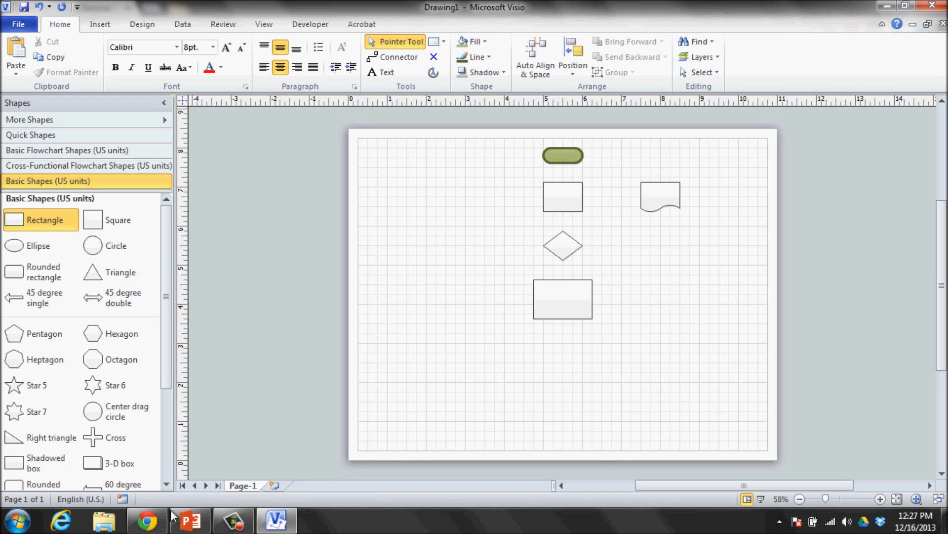
Step: Check the online meeting's chat in Chrome and return to the Visio drawing
click(165, 527)
mouse_move(172, 528)
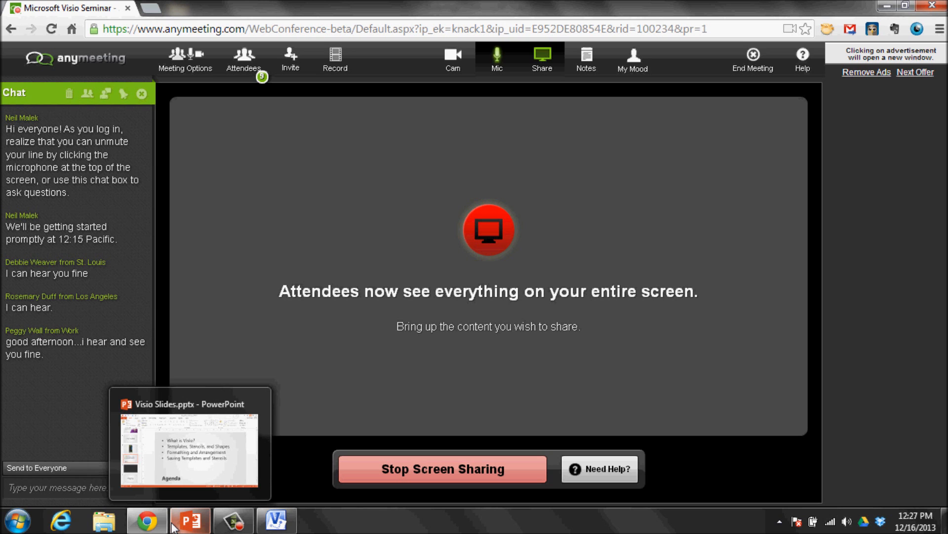
mouse_move(234, 527)
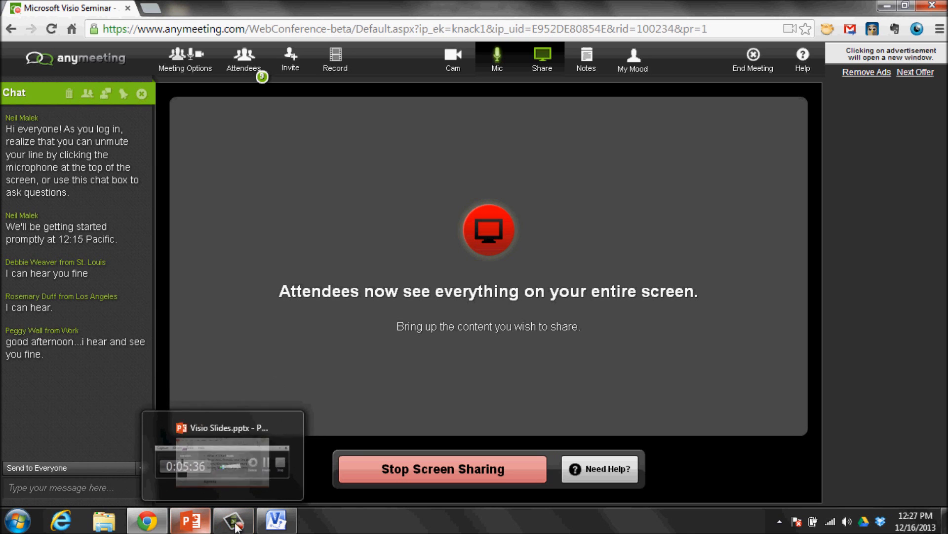
click(275, 520)
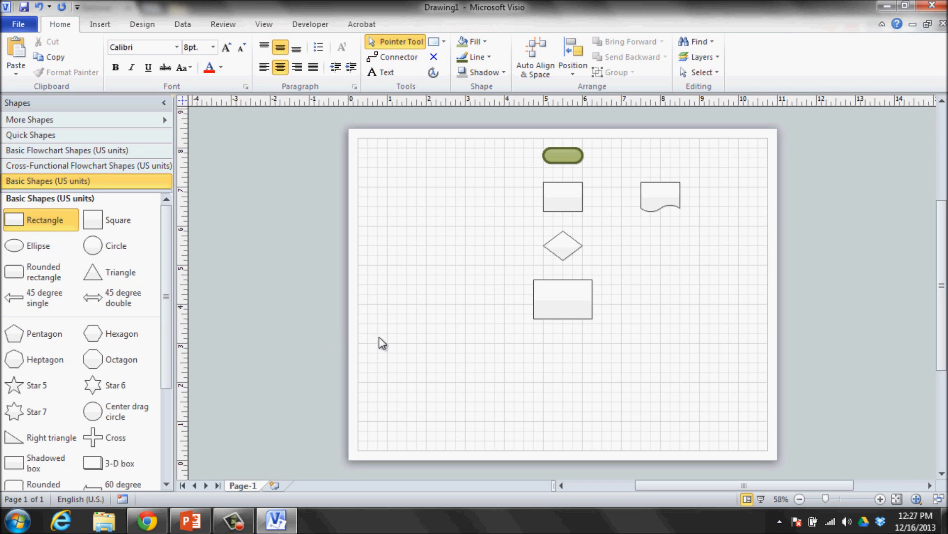
Step: Fill the Decision diamond with the same olive green as the Start/End shape
click(563, 248)
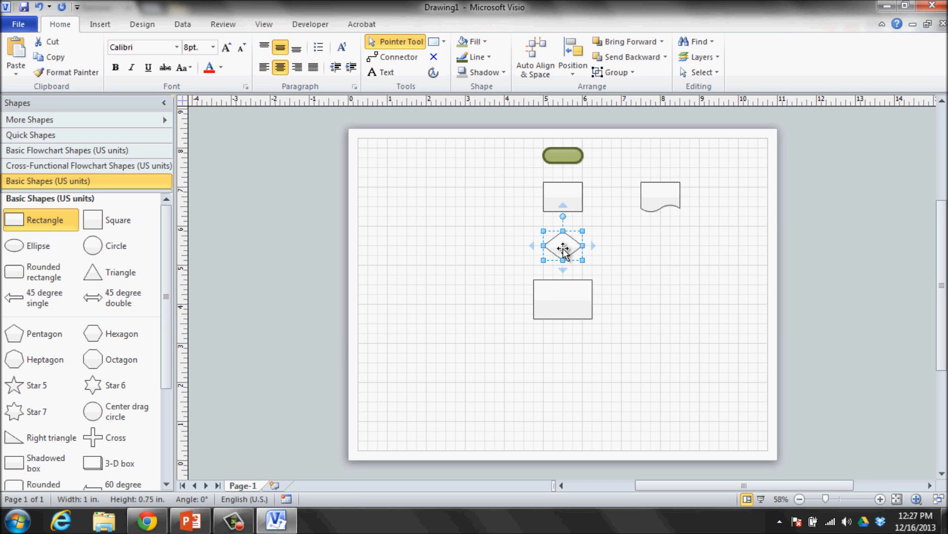
click(460, 42)
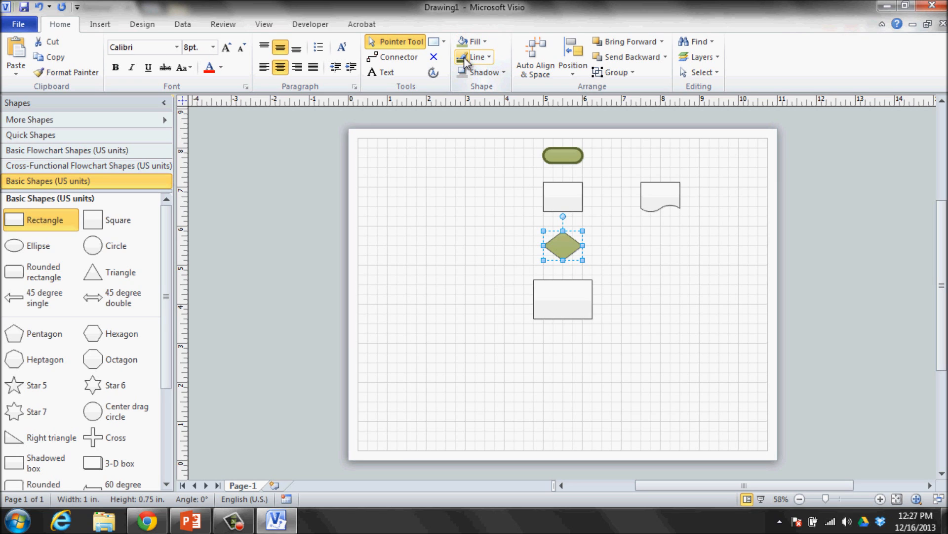
Step: Set the Decision diamond's outline weight to 2¼ pt
click(488, 58)
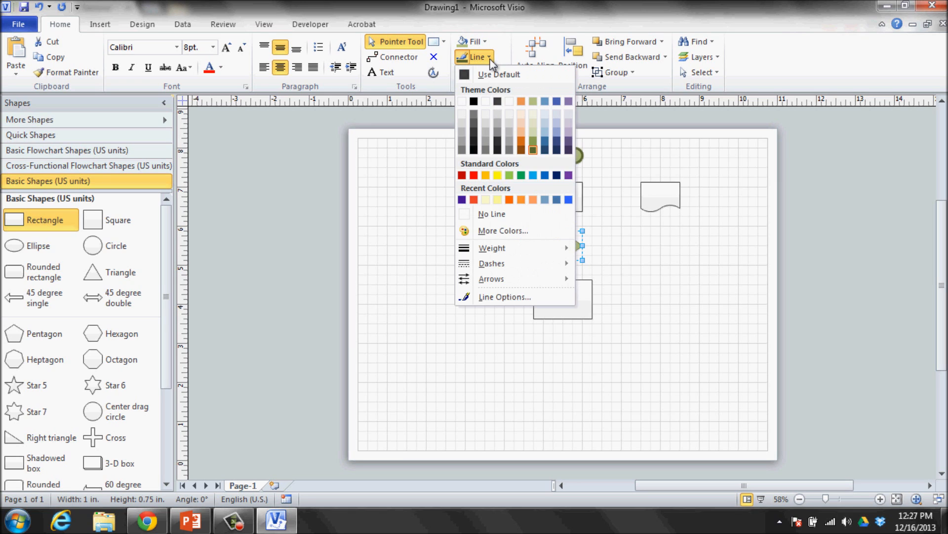
mouse_move(524, 256)
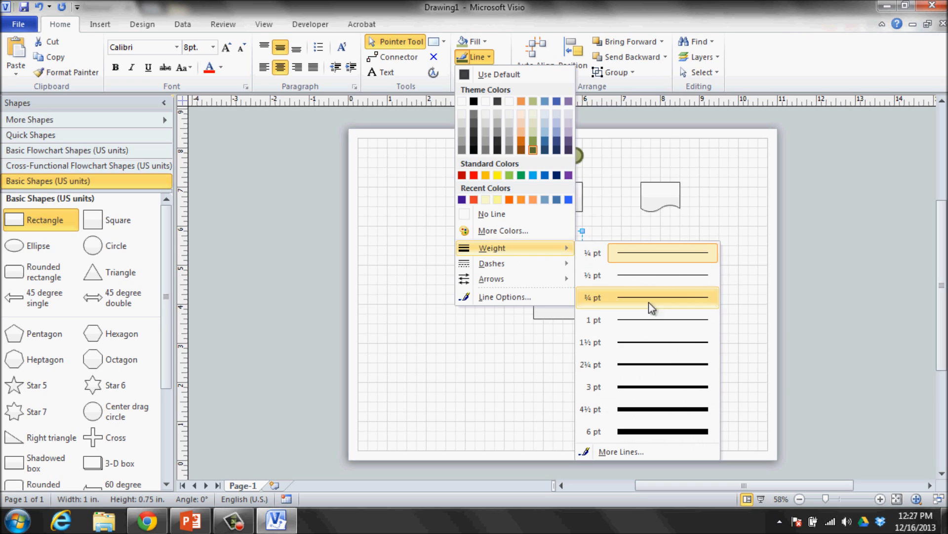
click(669, 365)
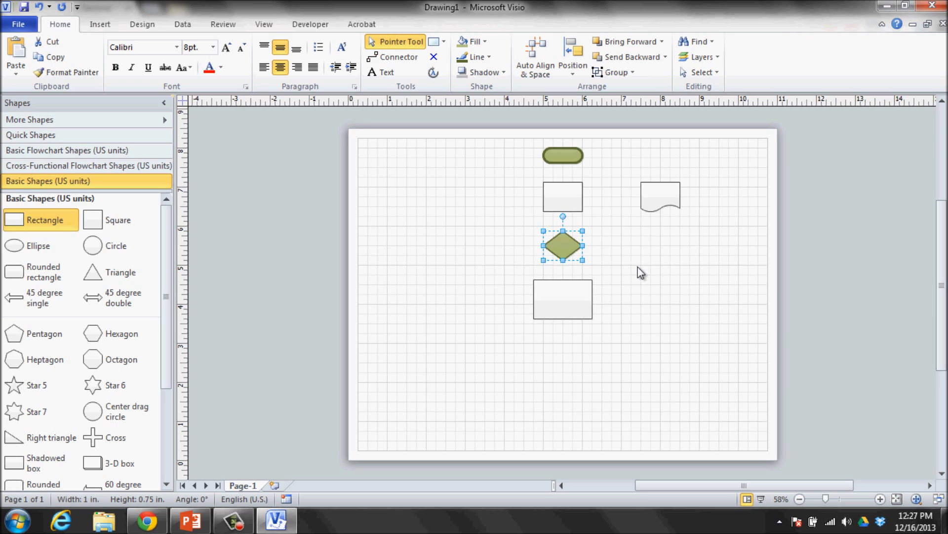
Step: Duplicate the Decision diamond and place the copy in the same row, beneath the Document shape
key(ctrl+d)
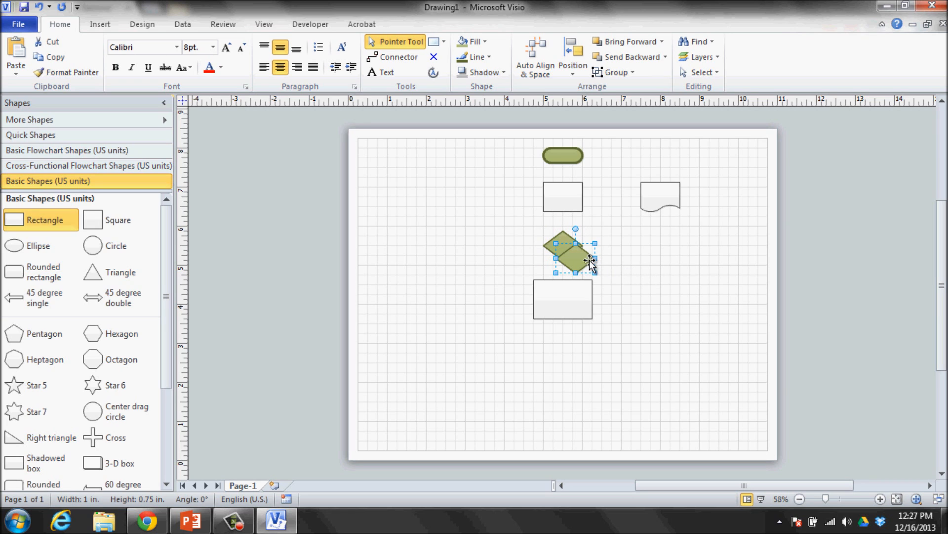
drag(575, 257, 651, 245)
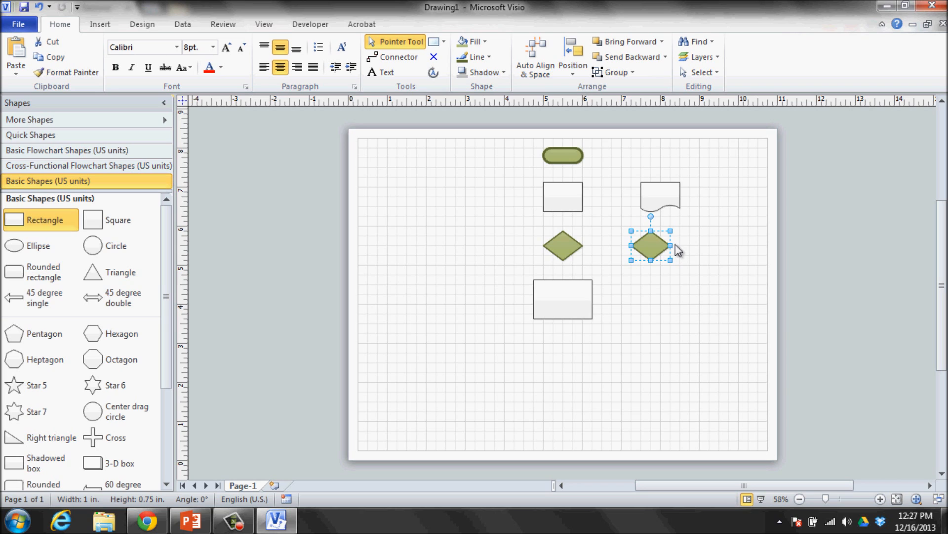
mouse_move(650, 256)
Step: Open Notepad, write the note "CTRL + D", and minimize it to return to the Visio drawing
key(super)
text(note)
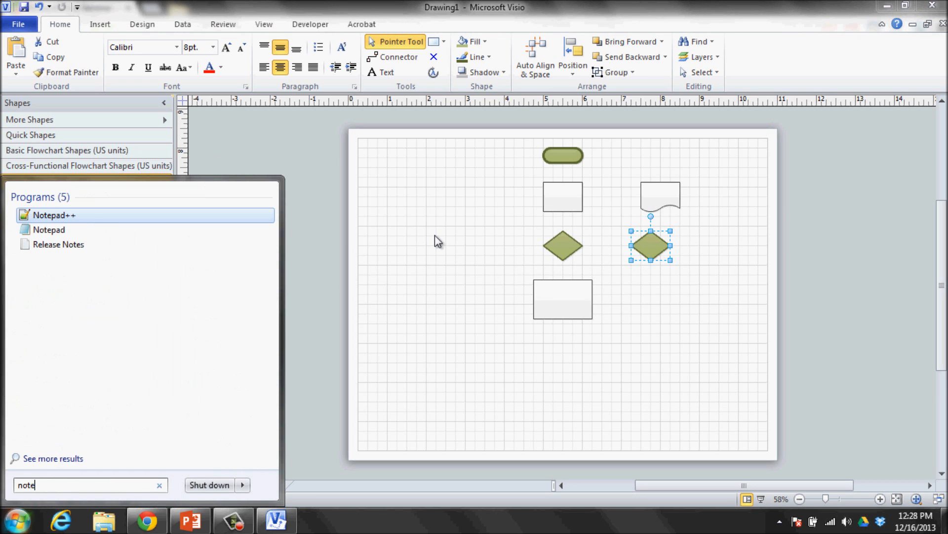
key(Down)
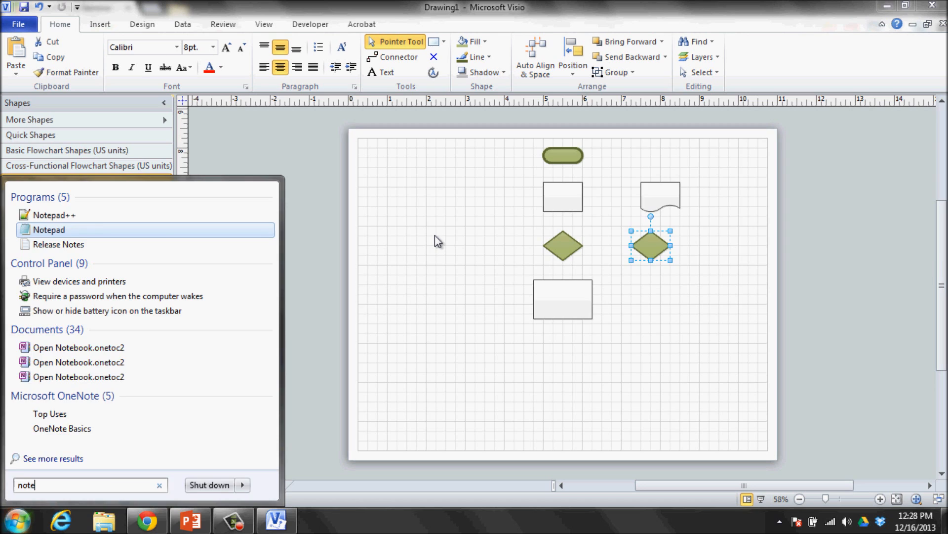
key(Return)
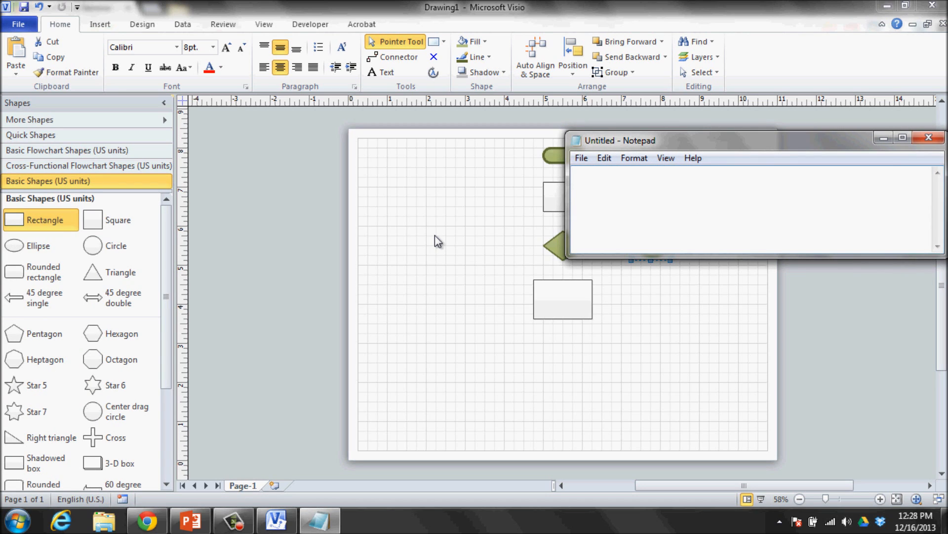
text(CTRL  +  D)
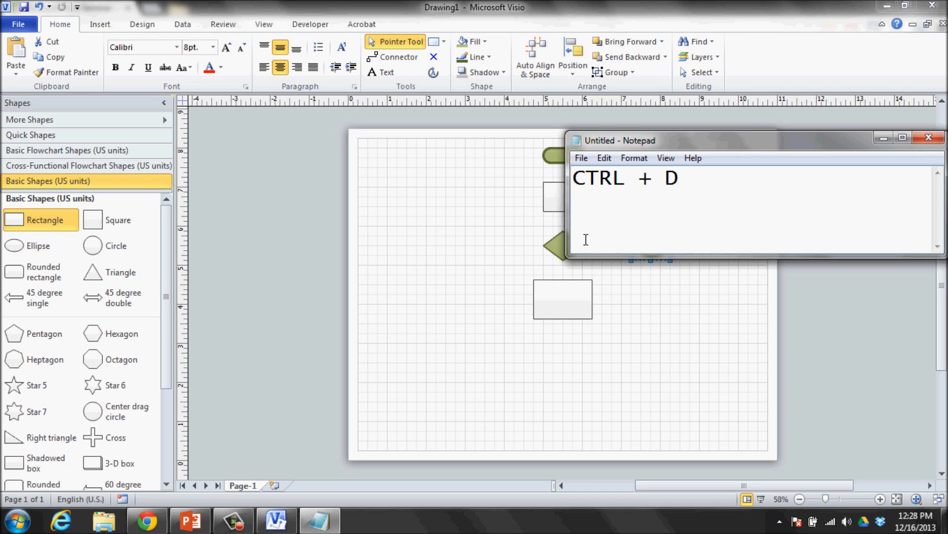
click(884, 139)
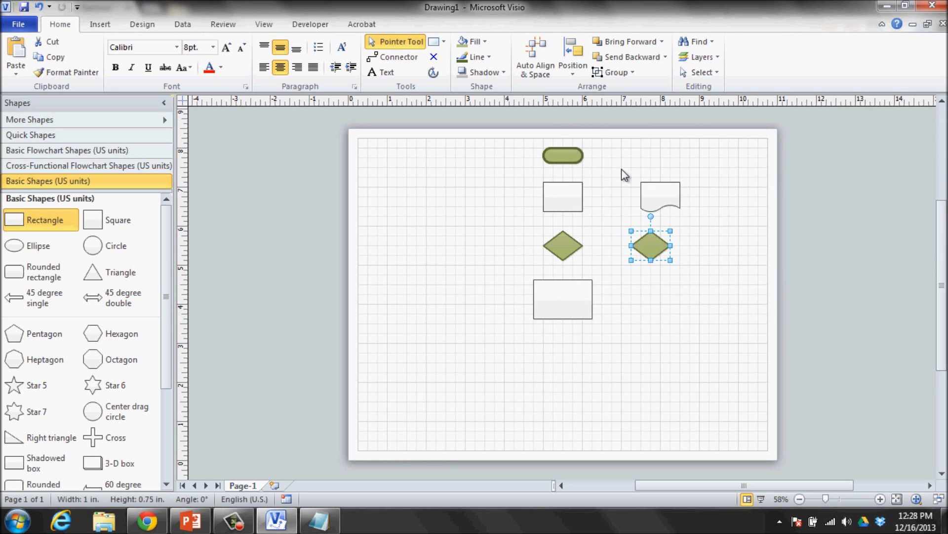
Step: Duplicate the original Decision diamond three times, placing two copies to its left in the same row and one beneath the leftmost copy
click(568, 245)
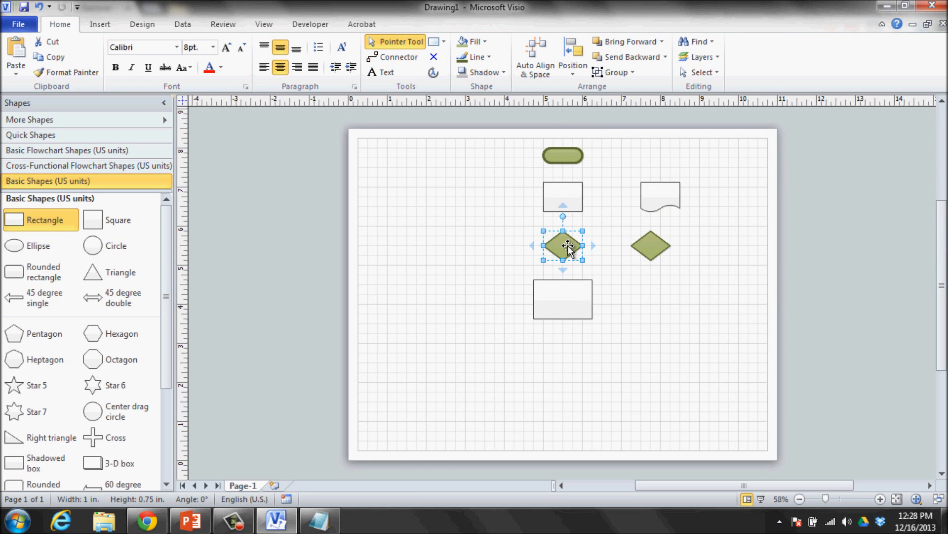
key(ctrl+d)
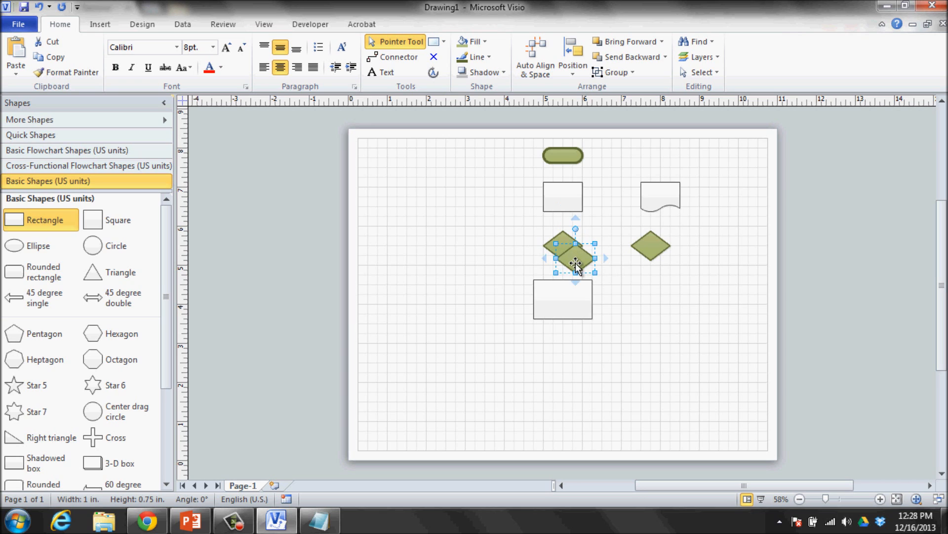
drag(573, 258, 453, 307)
key(ctrl+d)
key(ctrl+d)
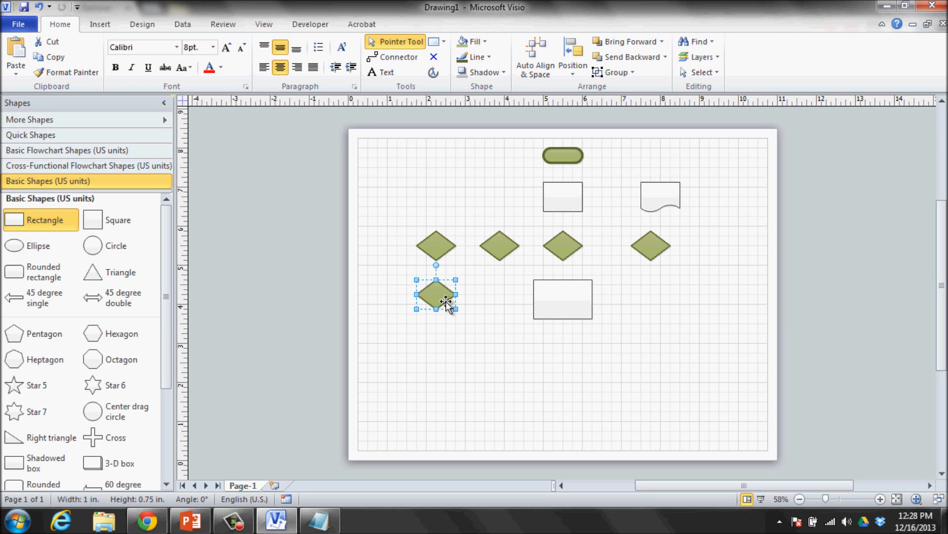
click(660, 293)
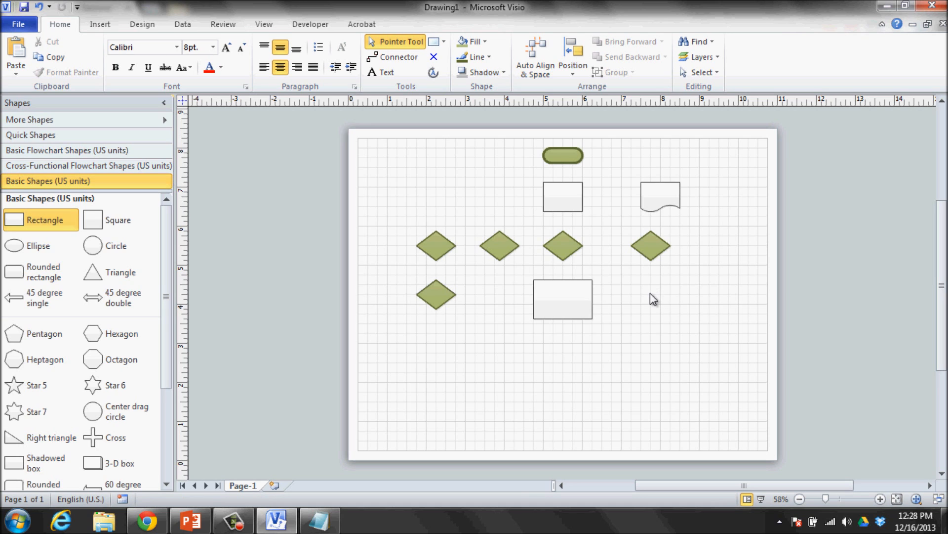
Step: Show the shortcut note in Notepad again and return to the Visio drawing
click(334, 525)
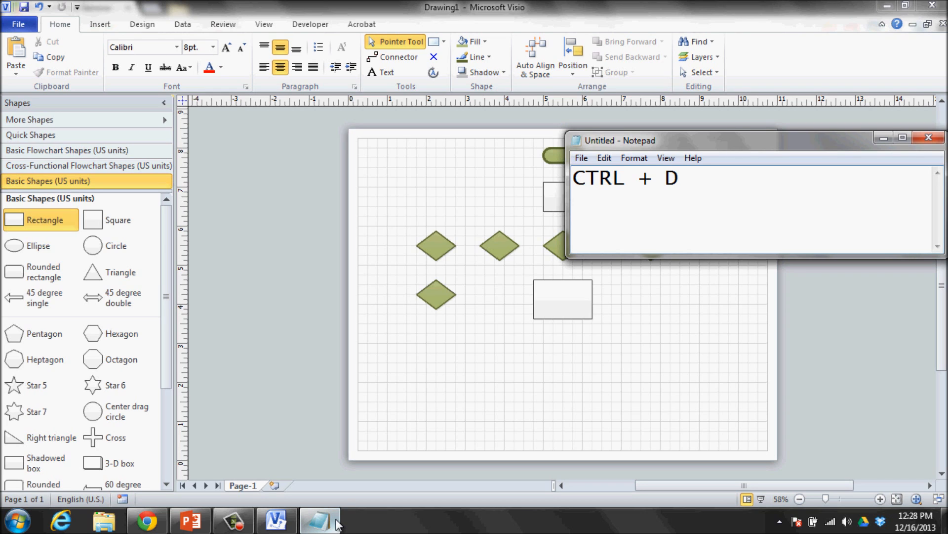
click(336, 519)
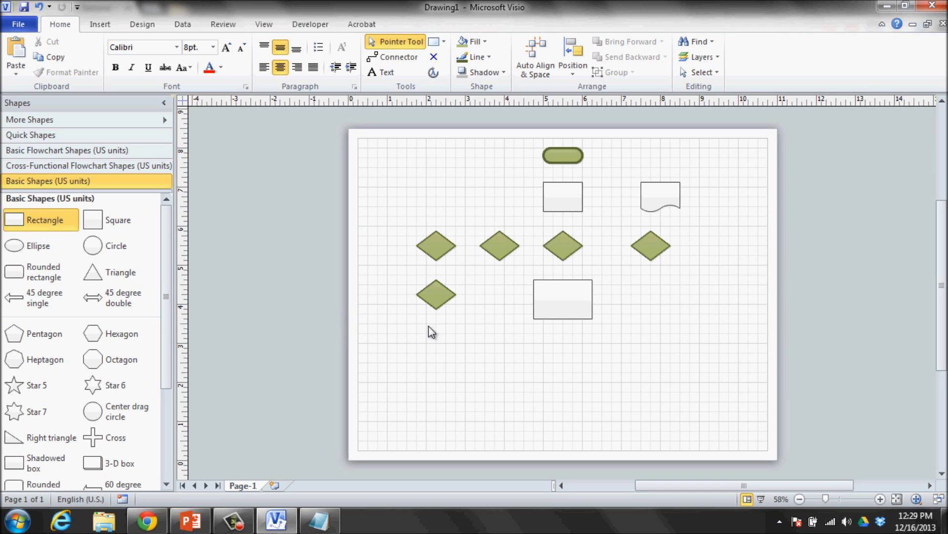
Step: Copy the original Decision diamond's formatting to the Process rectangle above it with Format Painter
click(574, 246)
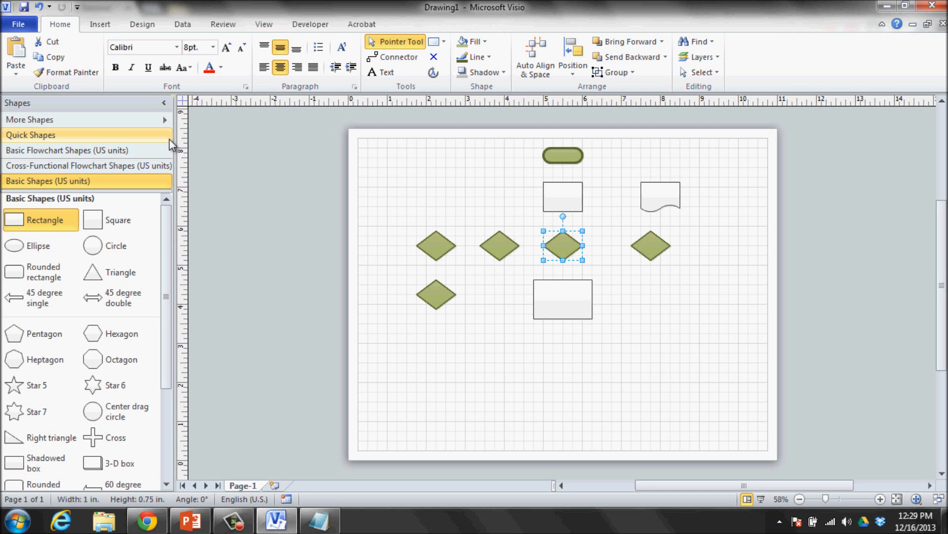
click(81, 73)
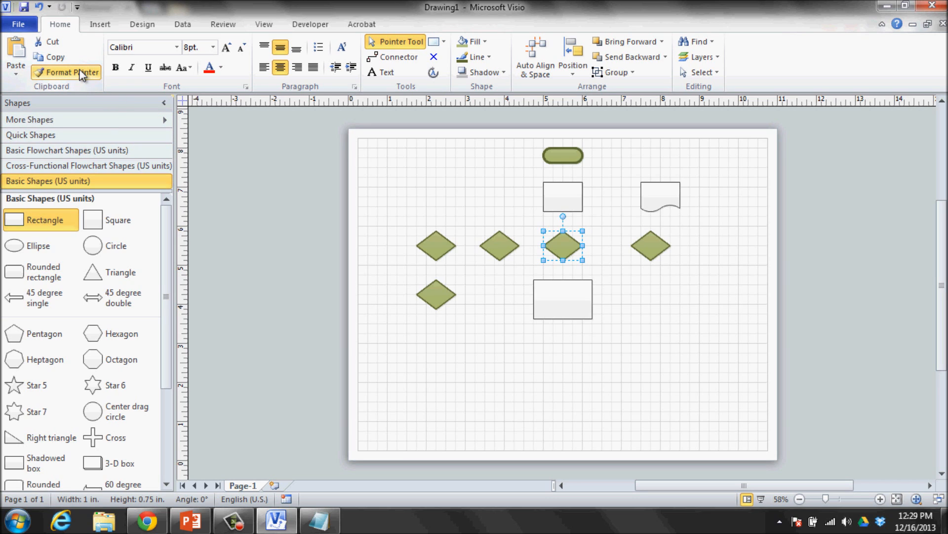
click(567, 198)
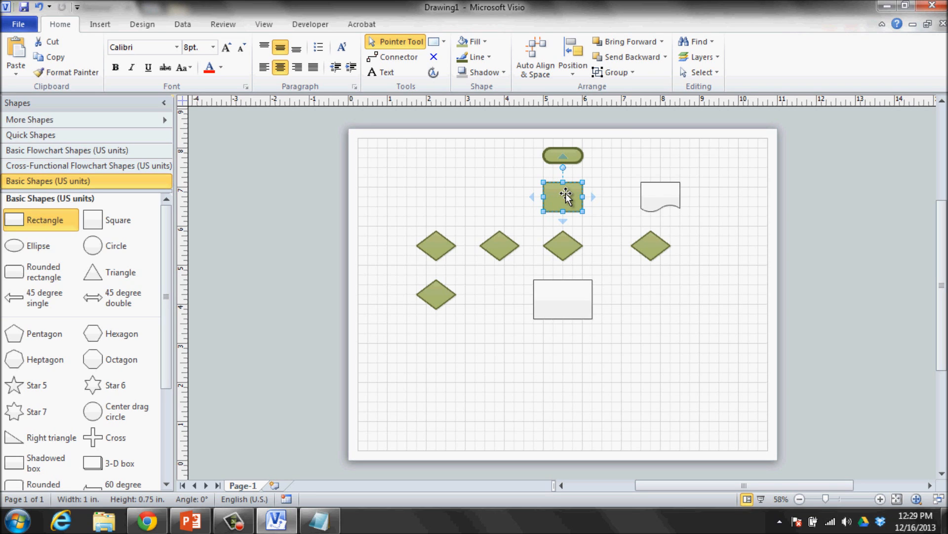
click(666, 197)
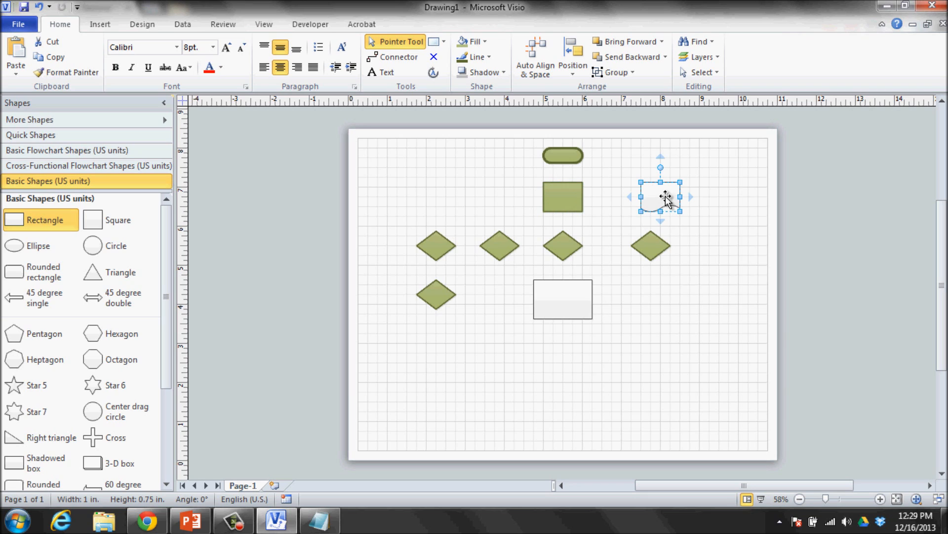
click(565, 300)
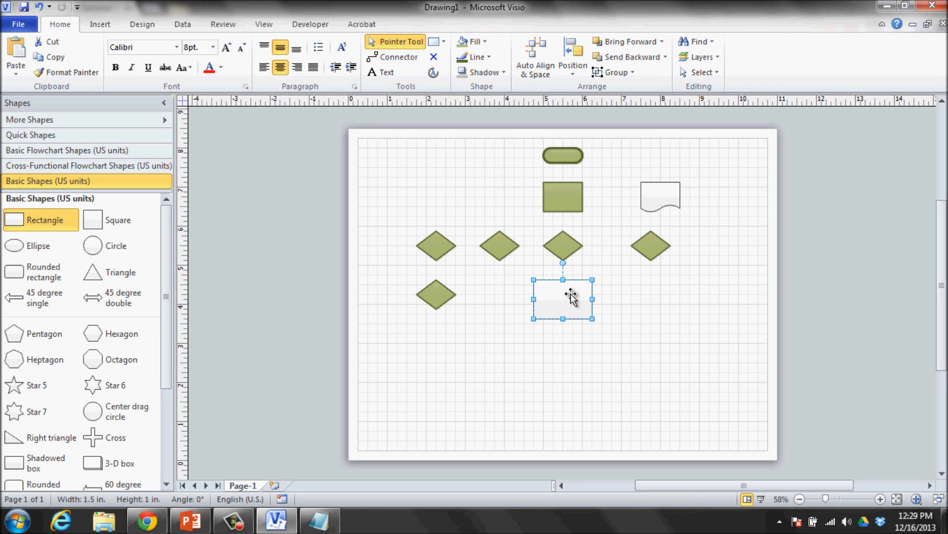
Step: Add a Circle, a 45 degree double arrow and a Rounded rectangle to the lower part of the page
drag(124, 246, 449, 391)
drag(101, 299, 706, 383)
drag(30, 271, 722, 307)
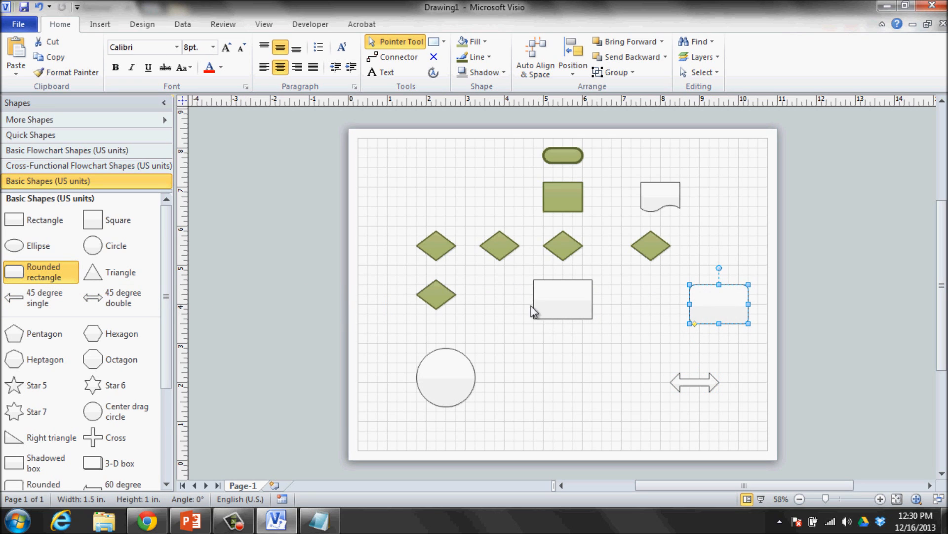
Step: Apply the lower-left diamond's formatting to the circle, the large rectangle and the rounded rectangle in one locked Format Painter pass
click(436, 296)
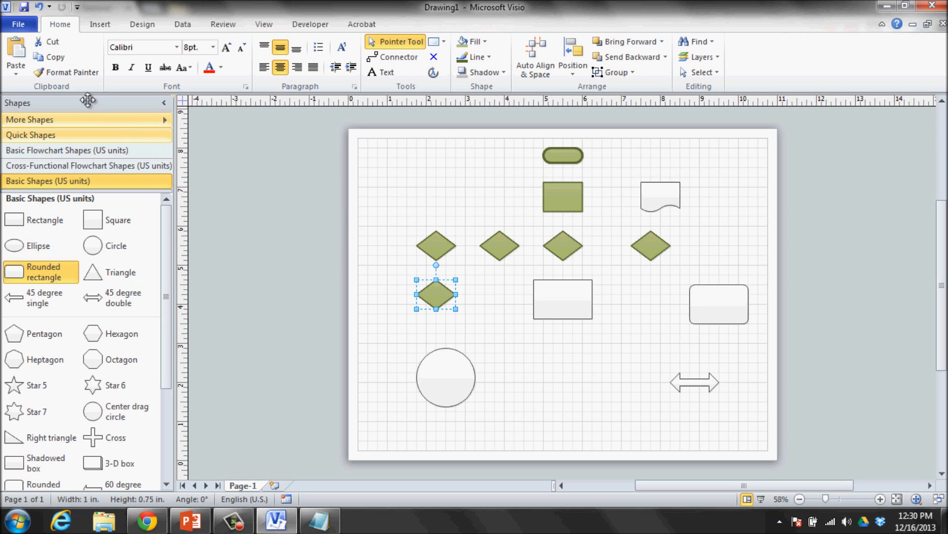
click(81, 77)
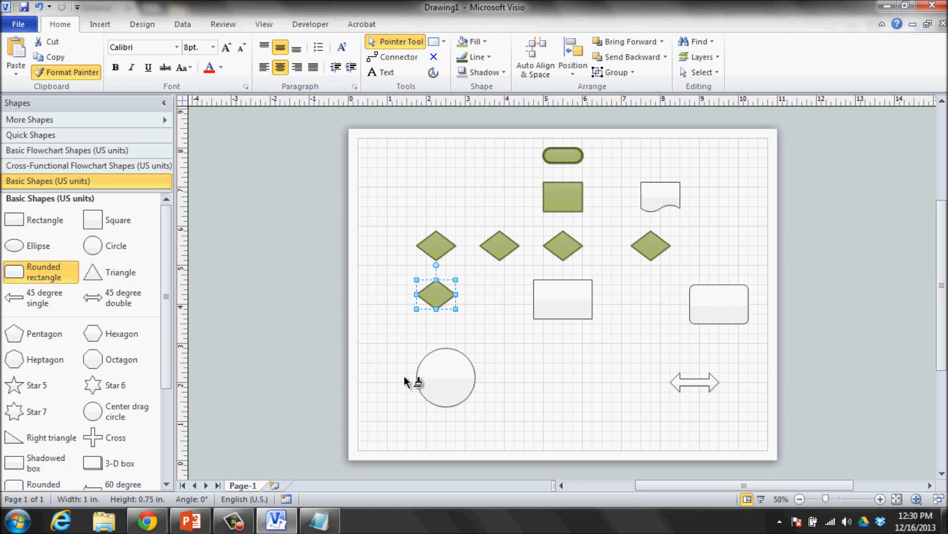
click(435, 382)
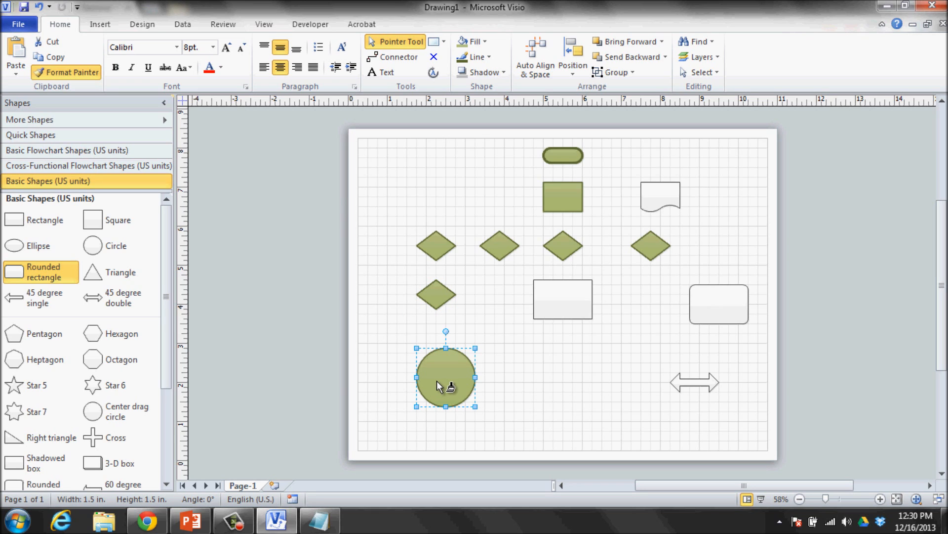
click(581, 301)
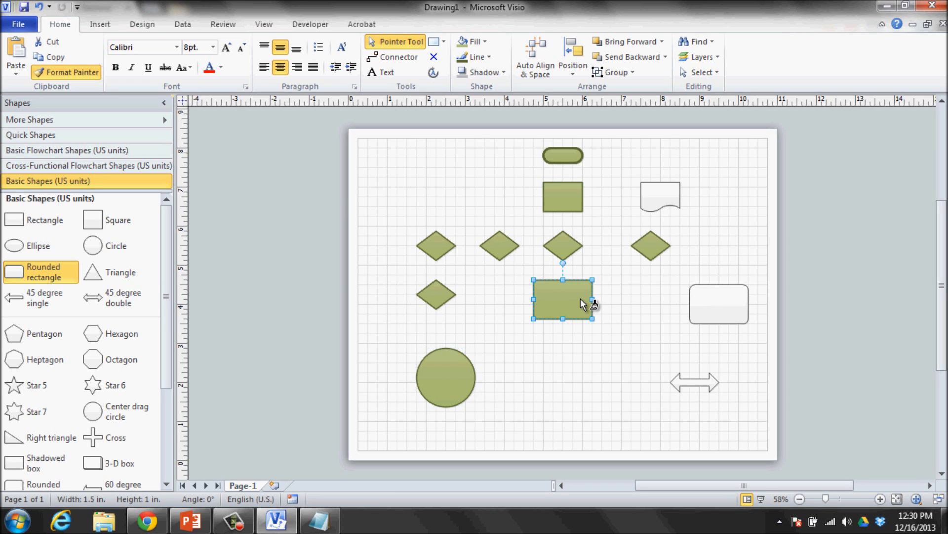
click(722, 310)
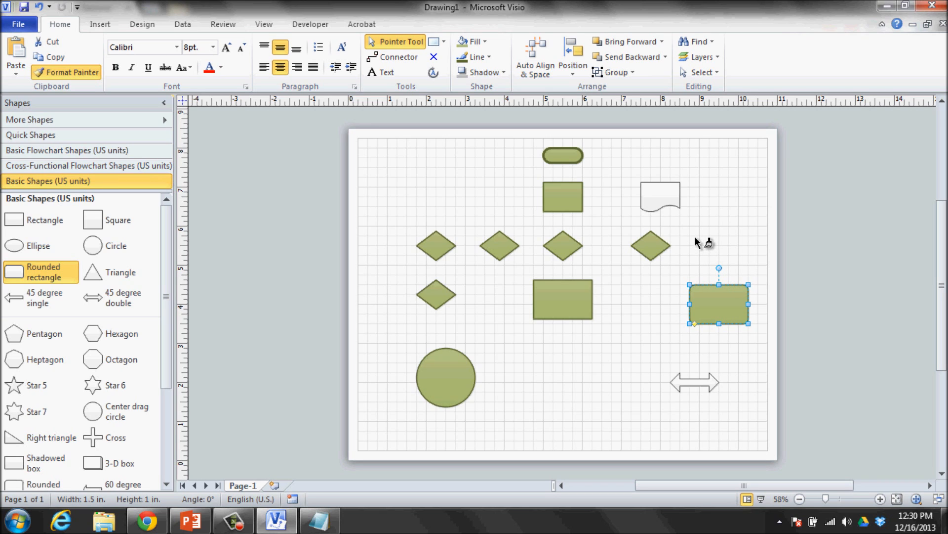
key(Escape)
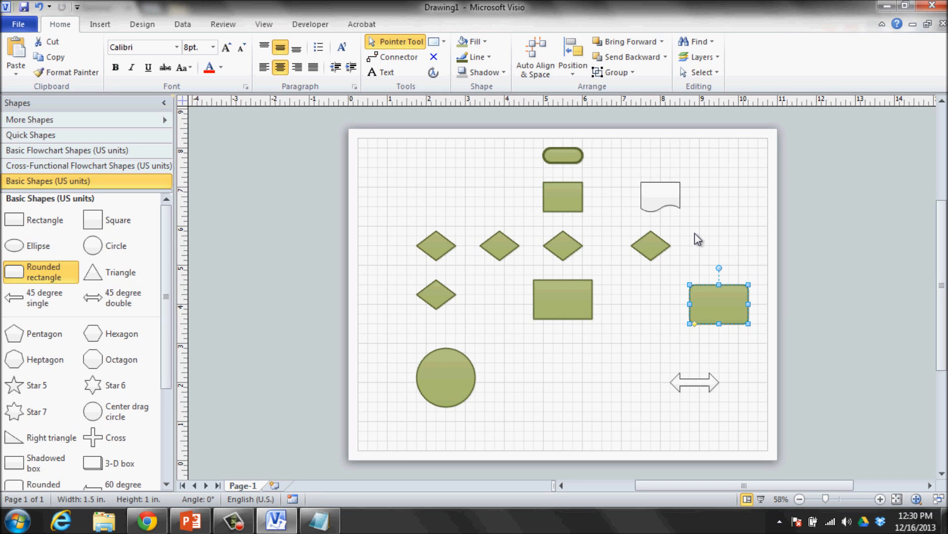
Step: Add a Hexagon beside the circle, a Star 5 at the page's upper left and an Octagon at its upper right
drag(93, 333, 561, 379)
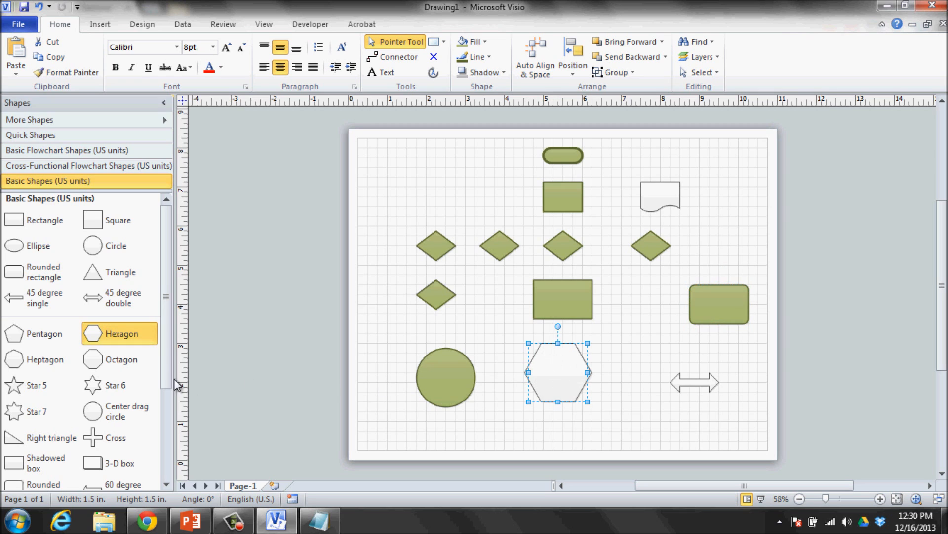
drag(29, 385, 469, 173)
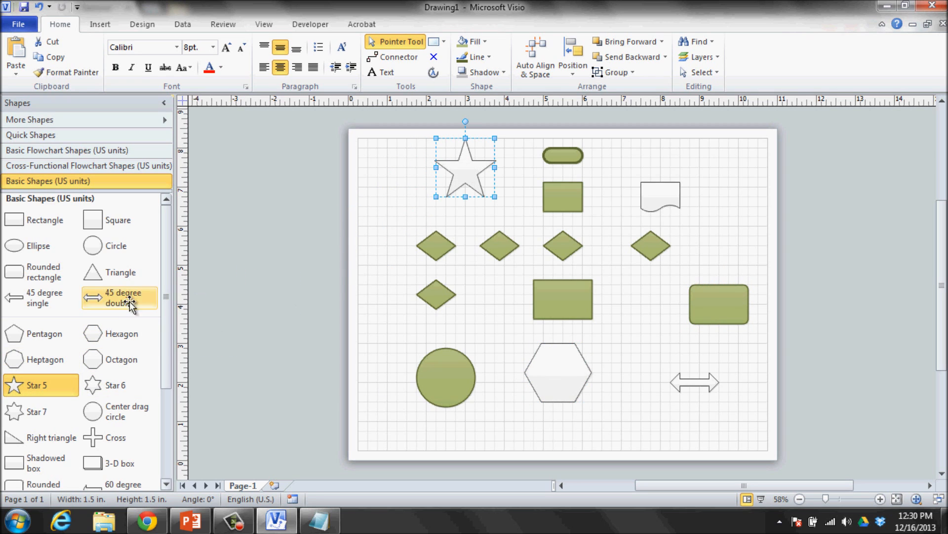
drag(92, 359, 736, 193)
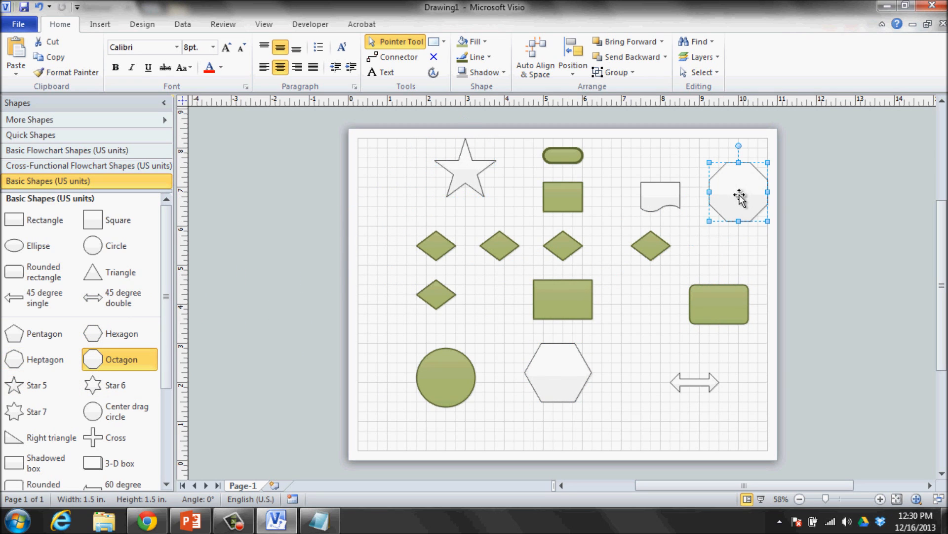
Step: Duplicate the olive green circle twice
click(459, 378)
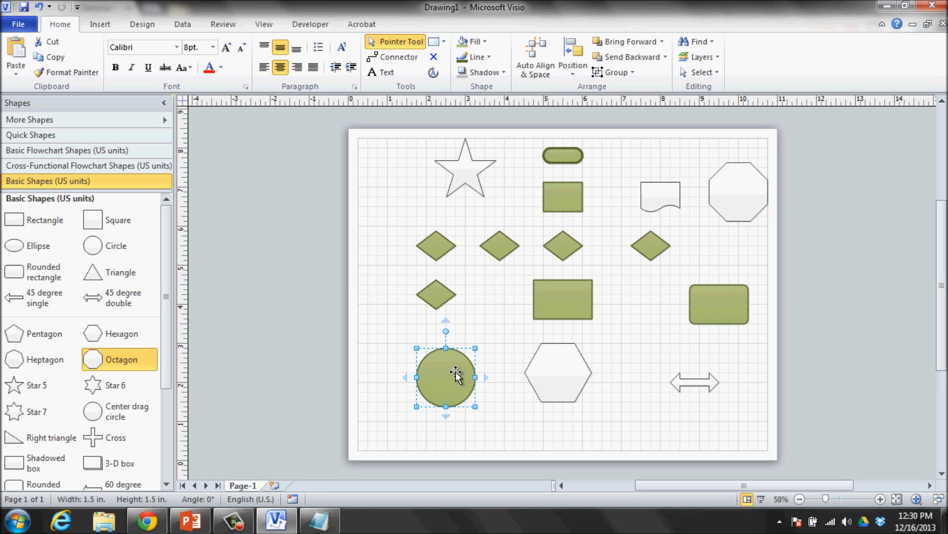
key(ctrl+d)
key(ctrl+d)
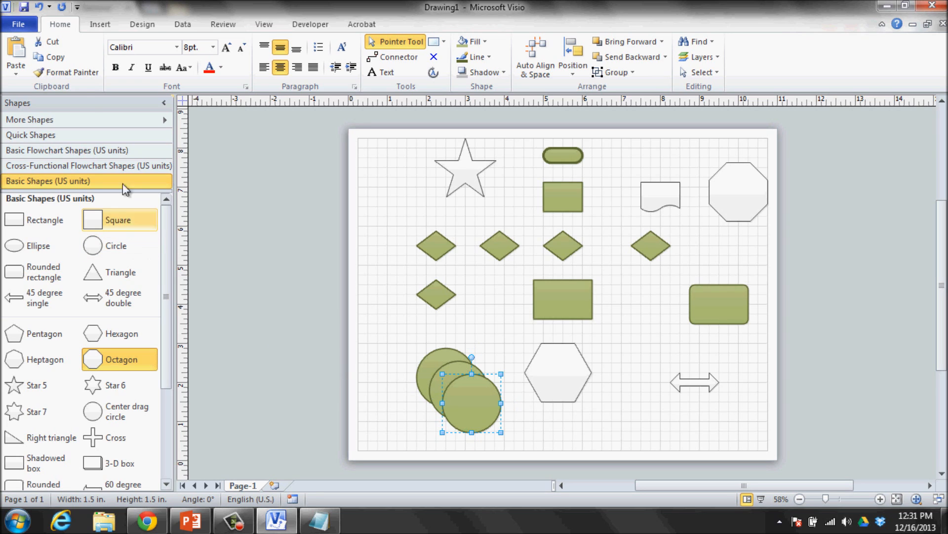
Step: Apply the front olive green circle's formatting to the star, the octagon and the hexagon in one locked Format Painter pass
click(61, 73)
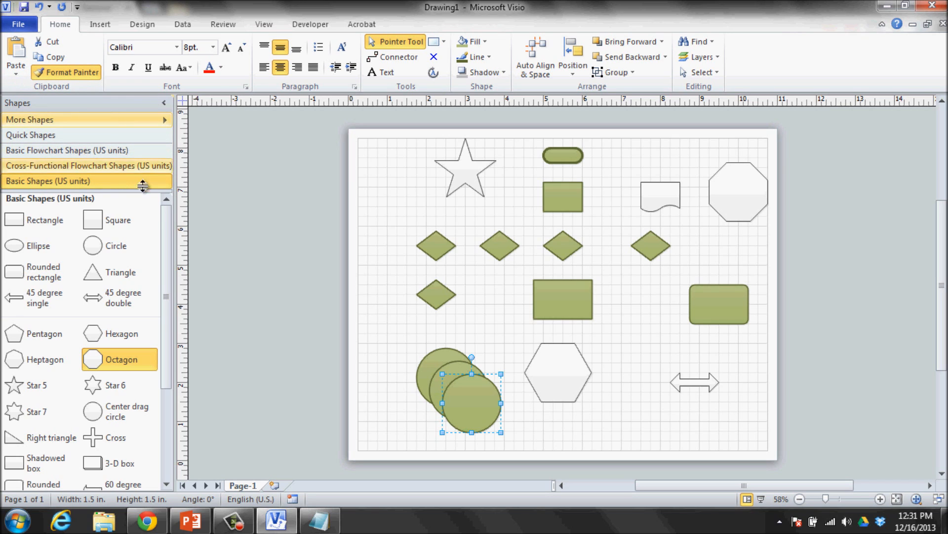
click(469, 172)
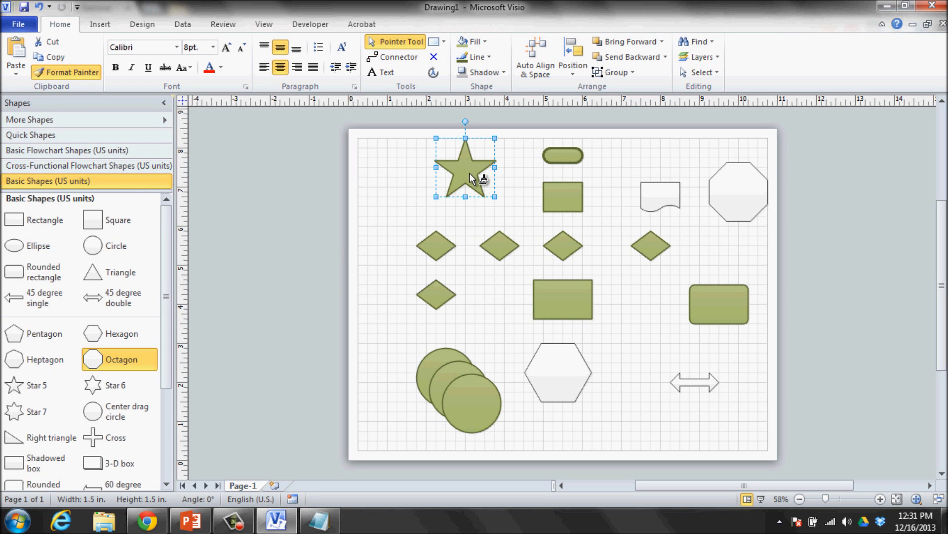
click(741, 203)
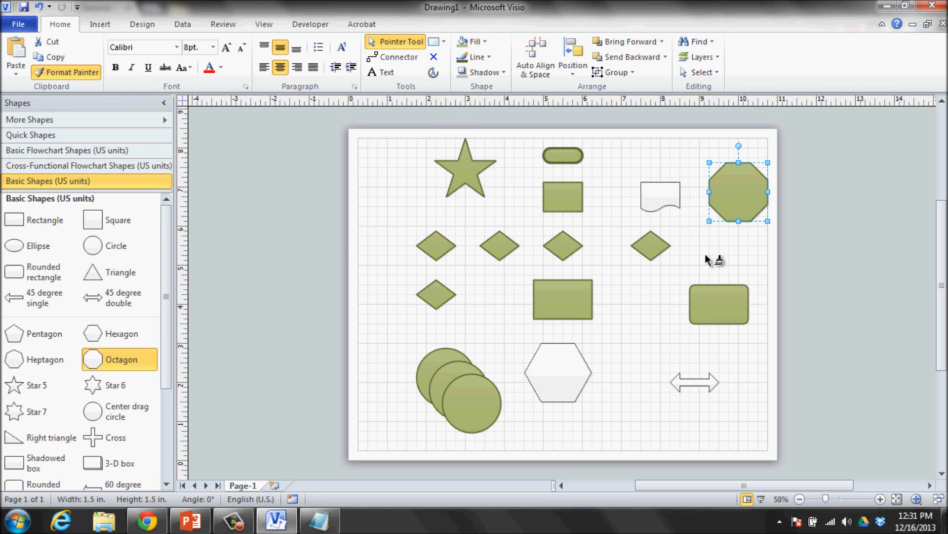
click(571, 377)
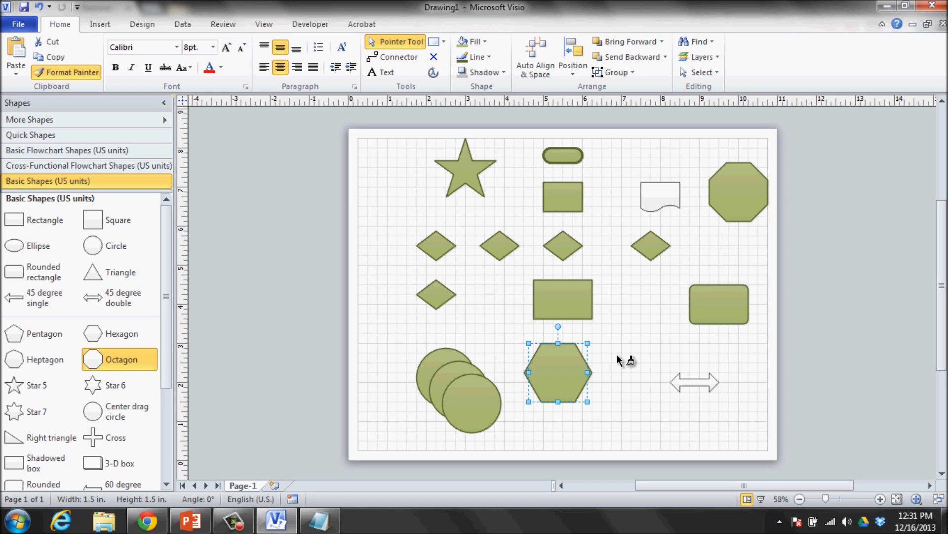
key(Escape)
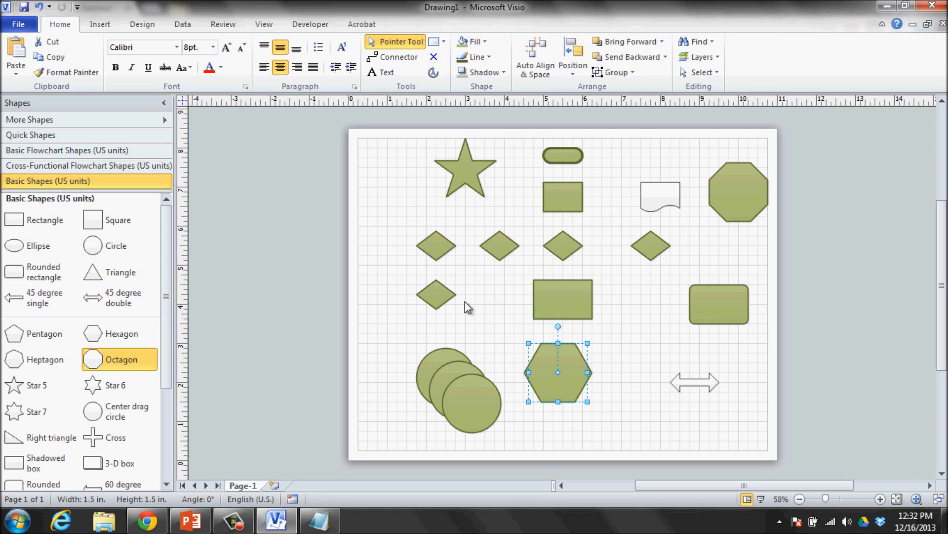
Step: Move the lower-left diamond directly below the rightmost diamond, with its top edge level with the large rectangle's
drag(448, 295, 389, 253)
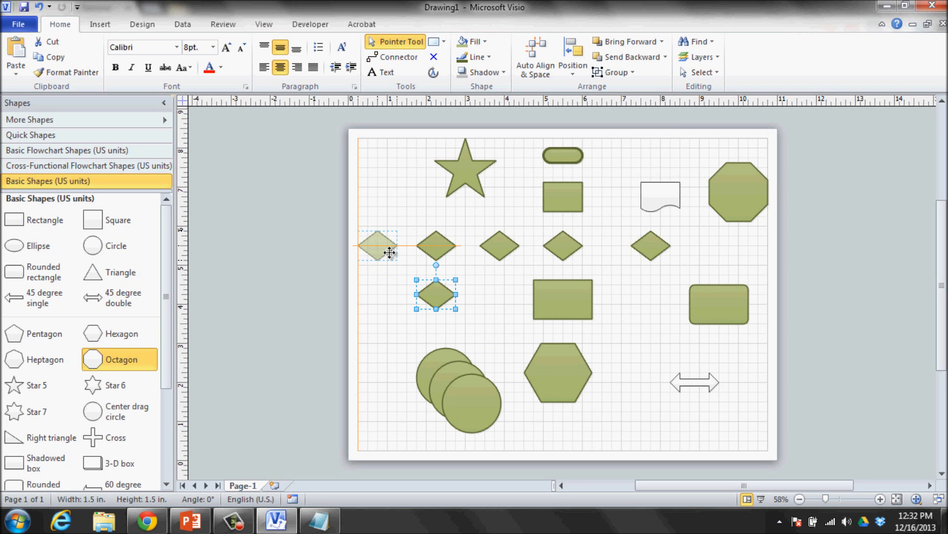
drag(389, 253, 502, 296)
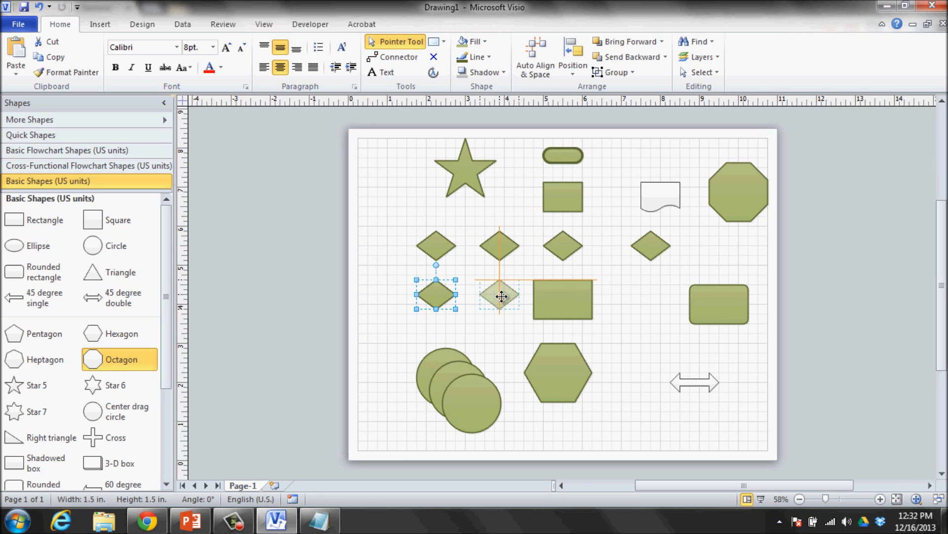
drag(502, 296, 652, 298)
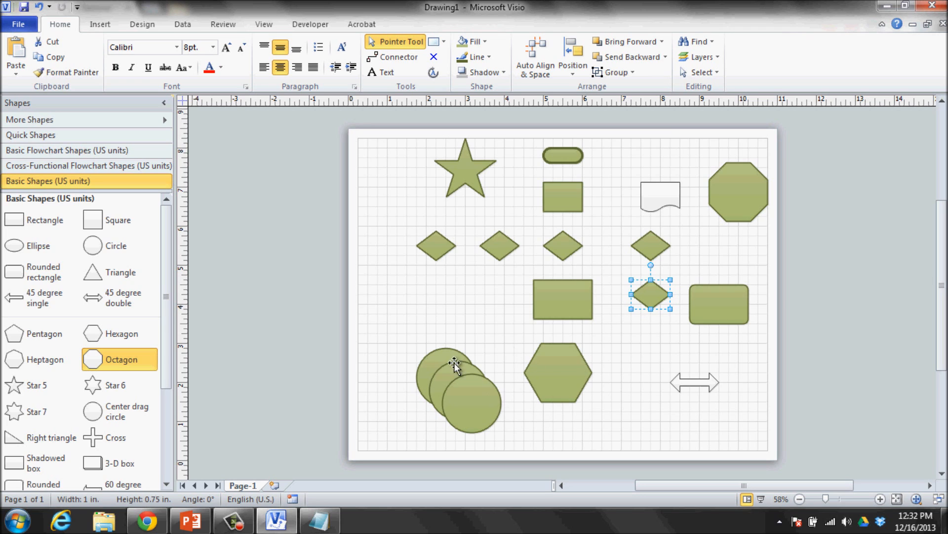
Step: On a new page, add a Center drag circle with an olive green fill and a dark green 4½ pt outline
click(273, 487)
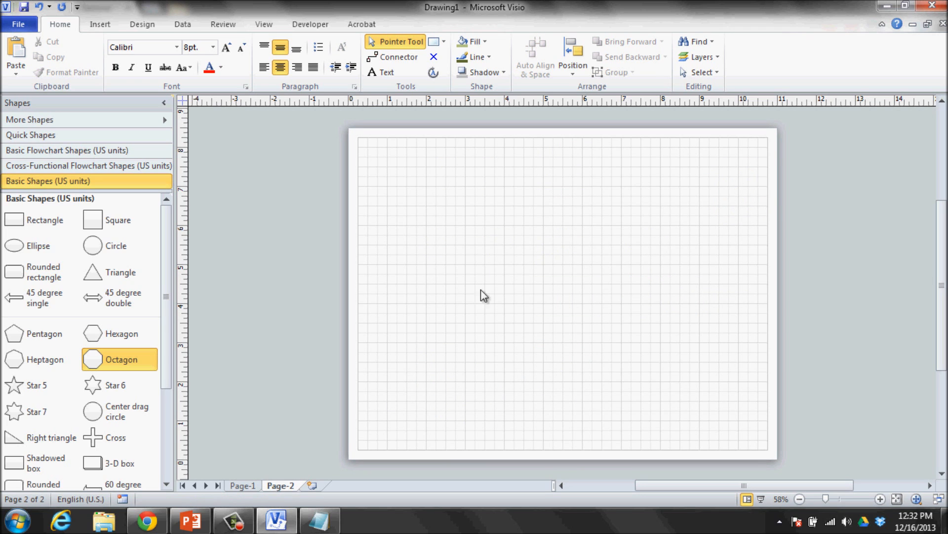
mouse_move(94, 411)
mouse_down()
mouse_move(378, 259)
mouse_move(455, 206)
mouse_up()
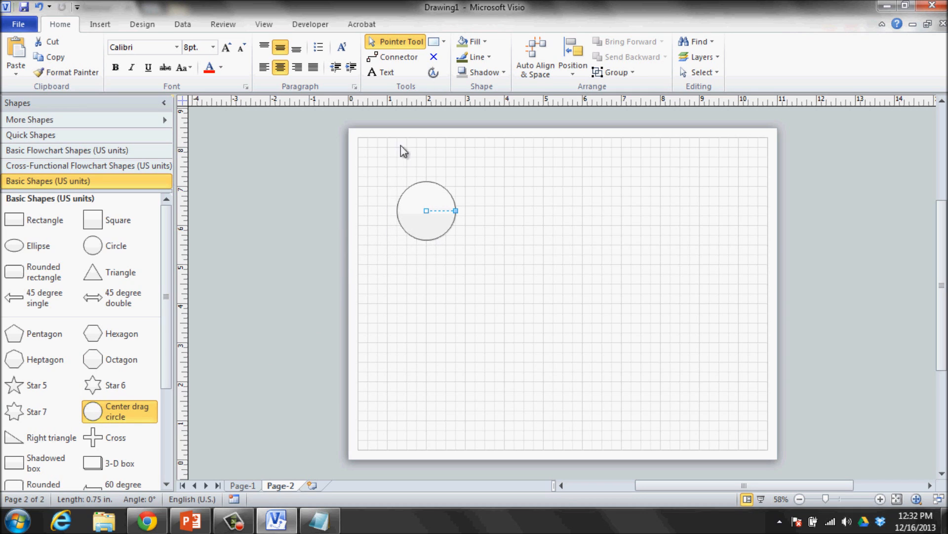
click(463, 41)
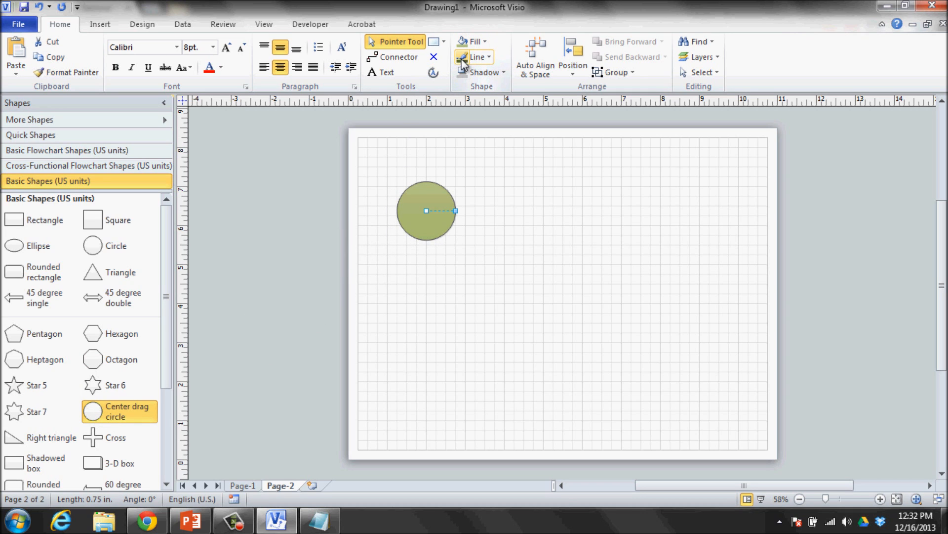
click(476, 56)
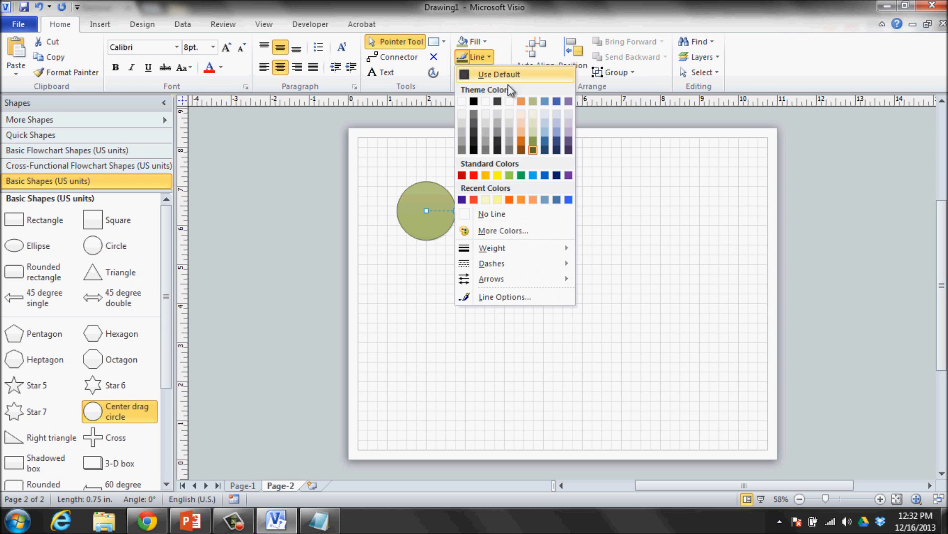
mouse_move(553, 250)
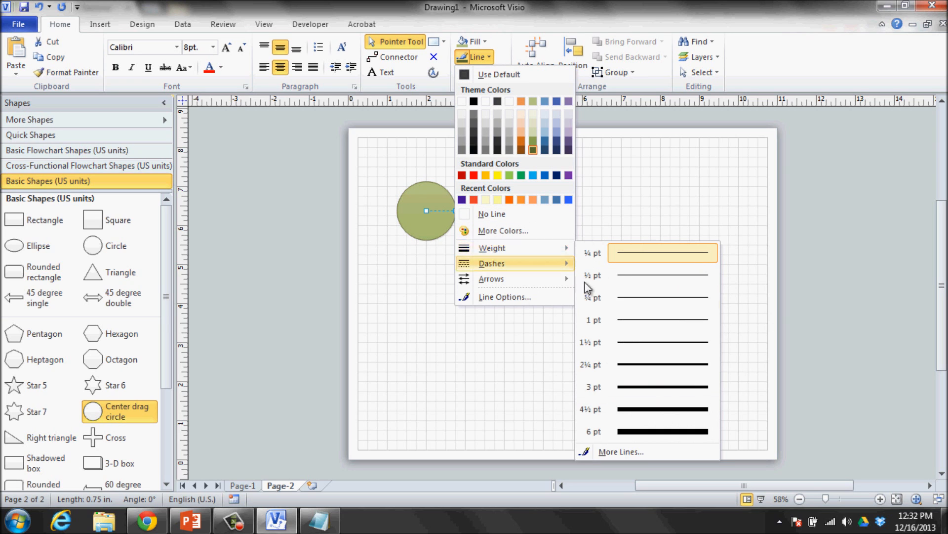
click(646, 408)
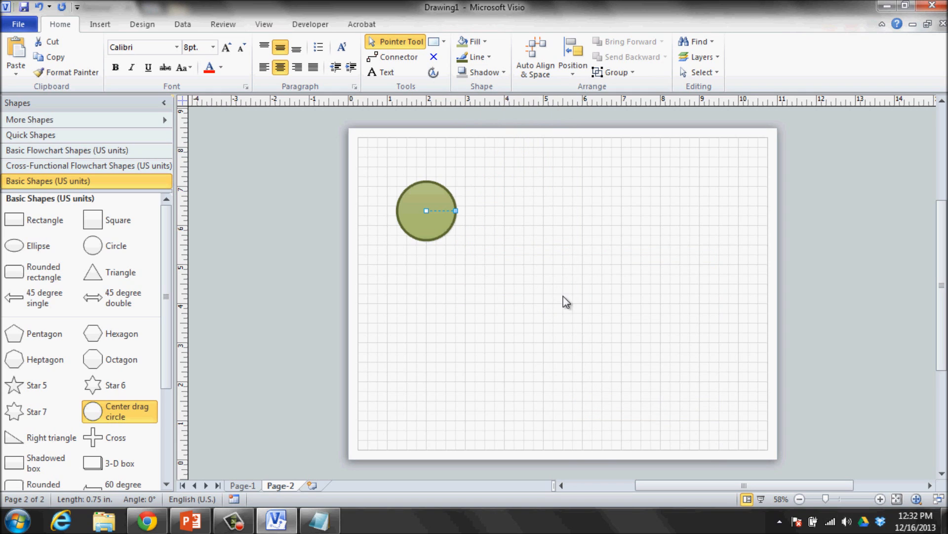
Step: Duplicate the olive green circle five times
key(ctrl+d)
key(ctrl+d)
key(ctrl+d)
key(ctrl+d)
key(ctrl+d)
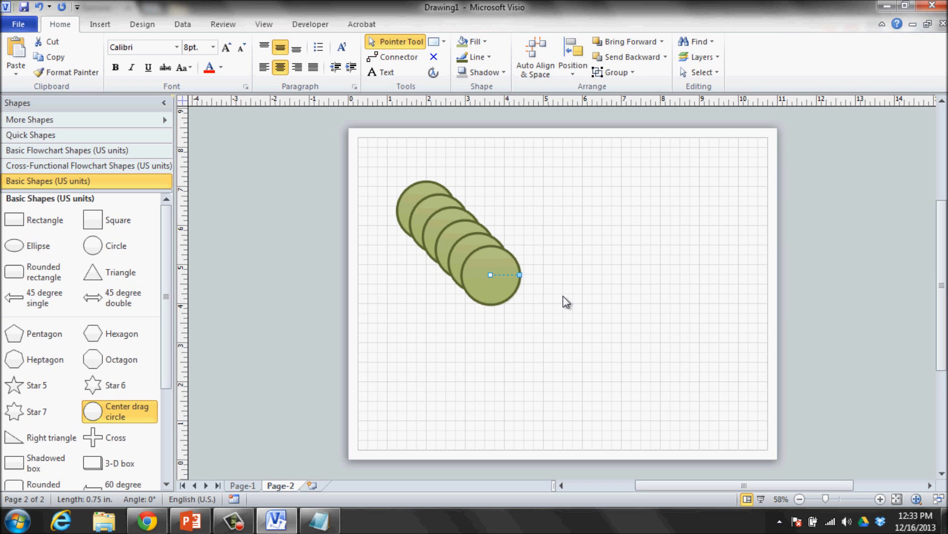
Step: Move the first circle to the page's upper-left corner and the second to its upper-right corner
drag(434, 189, 397, 147)
drag(419, 211, 369, 235)
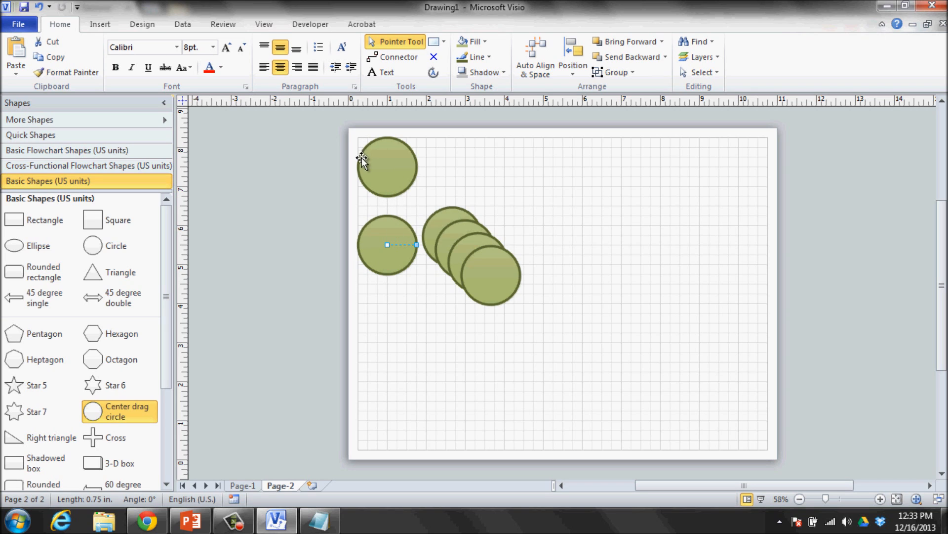
drag(387, 261, 739, 185)
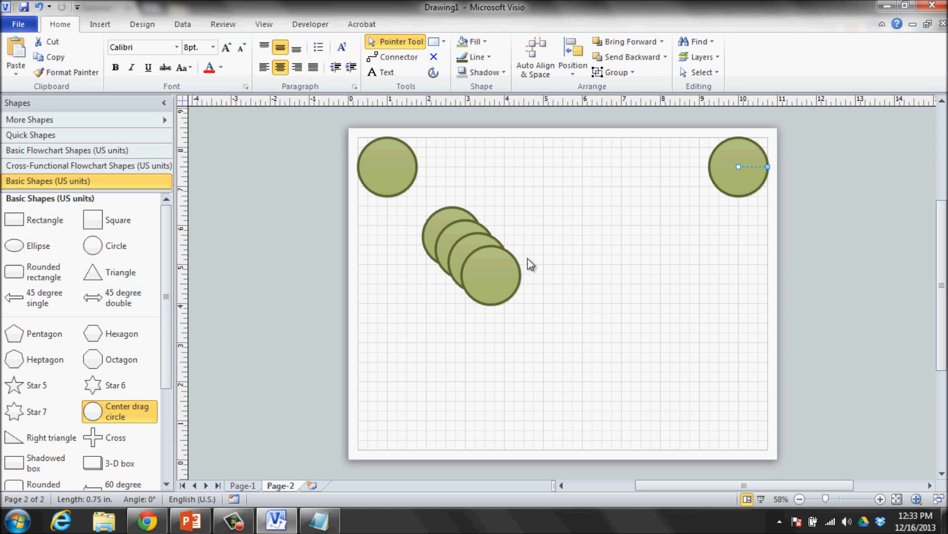
Step: Align all six circles by their tops, using the circle in the page's upper-left corner as the reference
click(384, 164)
shift+click(451, 216)
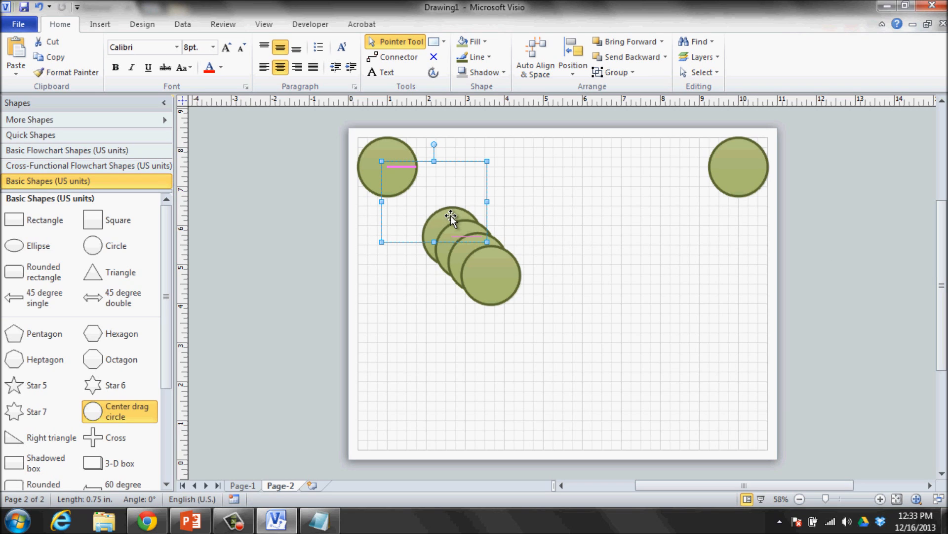
shift+click(445, 254)
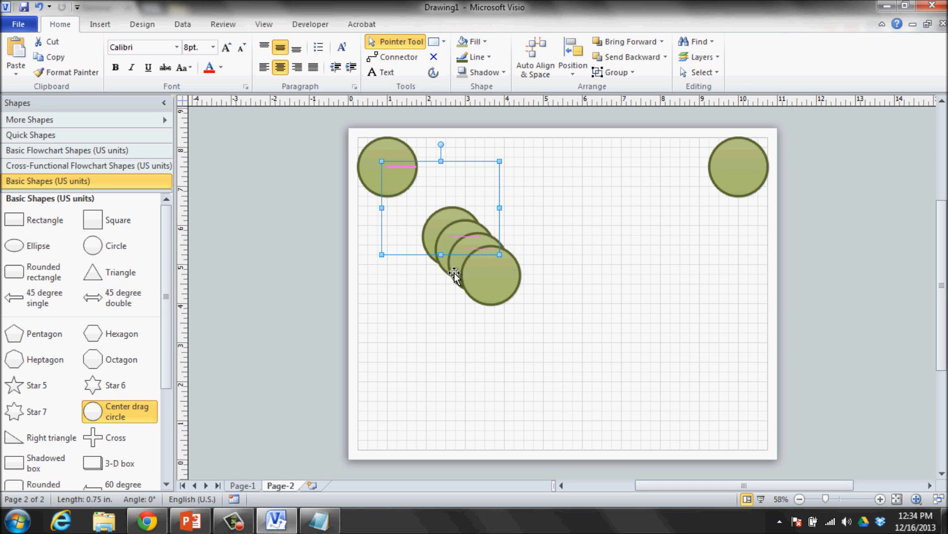
shift+click(455, 272)
shift+click(481, 292)
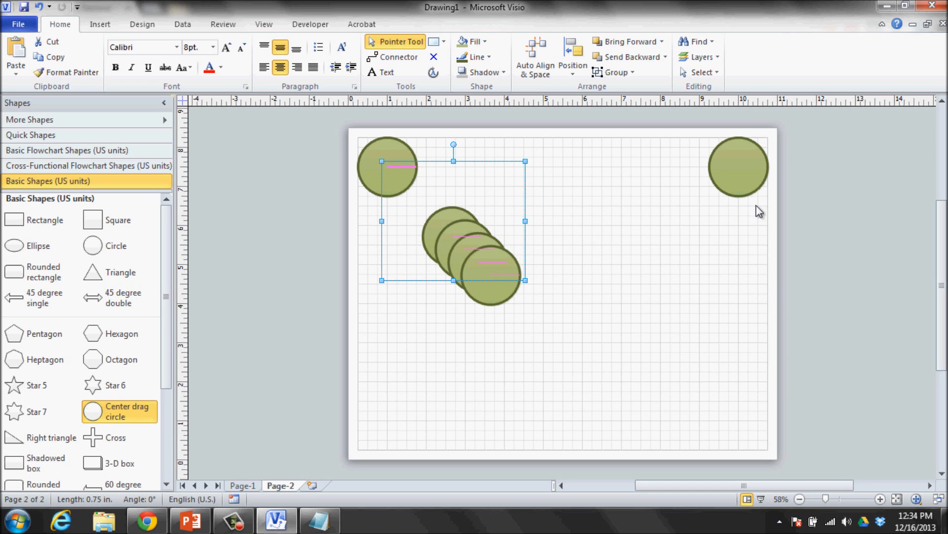
shift+click(752, 176)
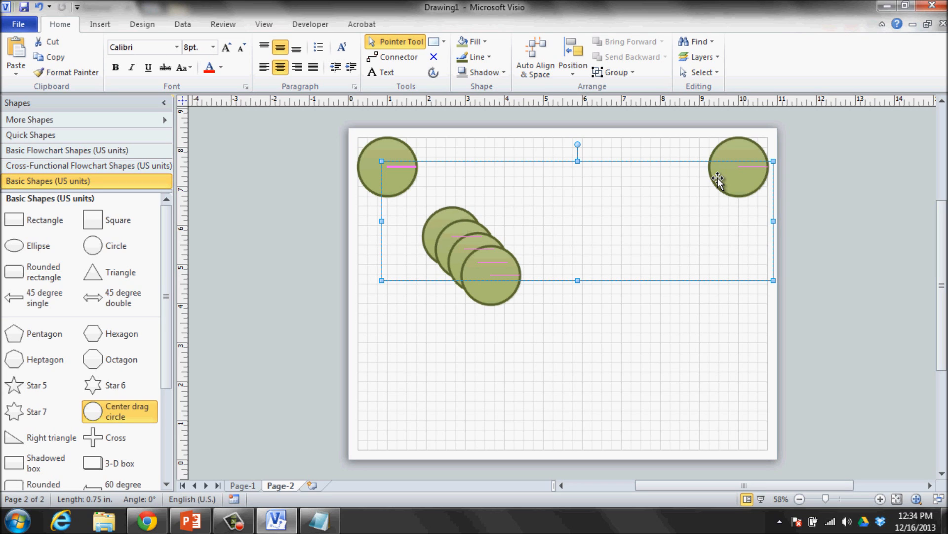
click(574, 72)
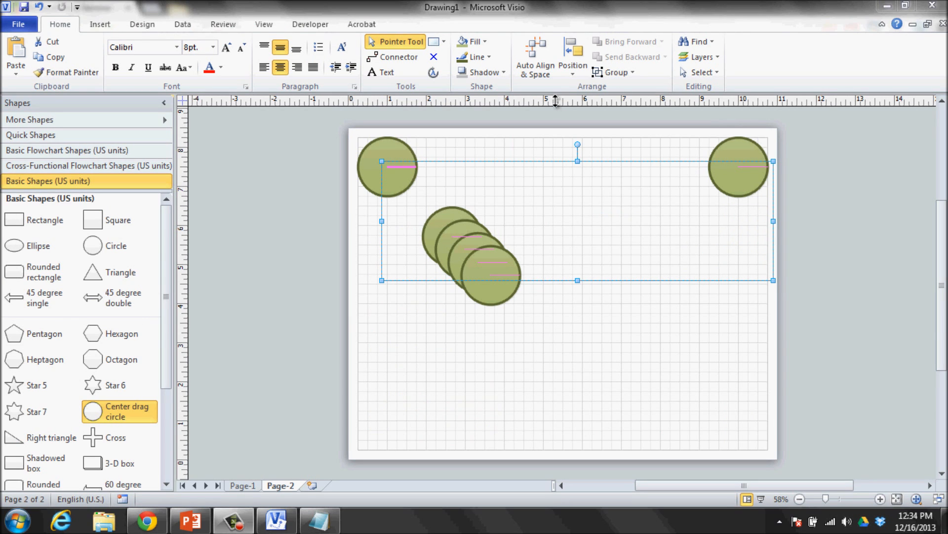
click(577, 72)
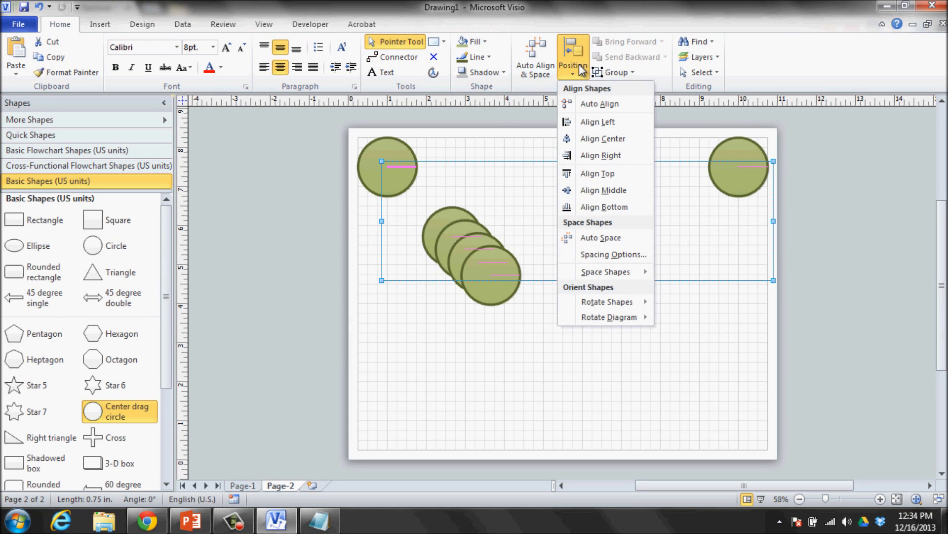
click(614, 174)
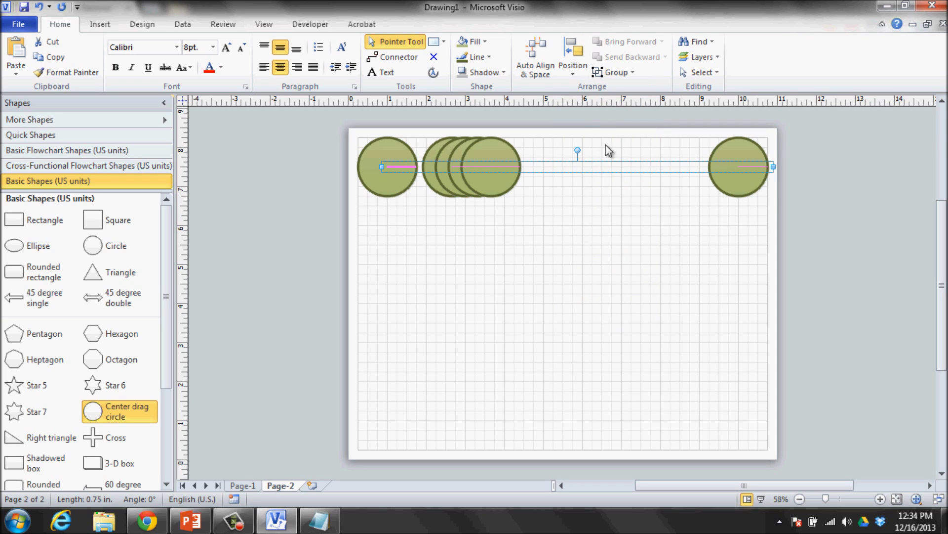
Step: Distribute the six circles horizontally across the page
click(573, 71)
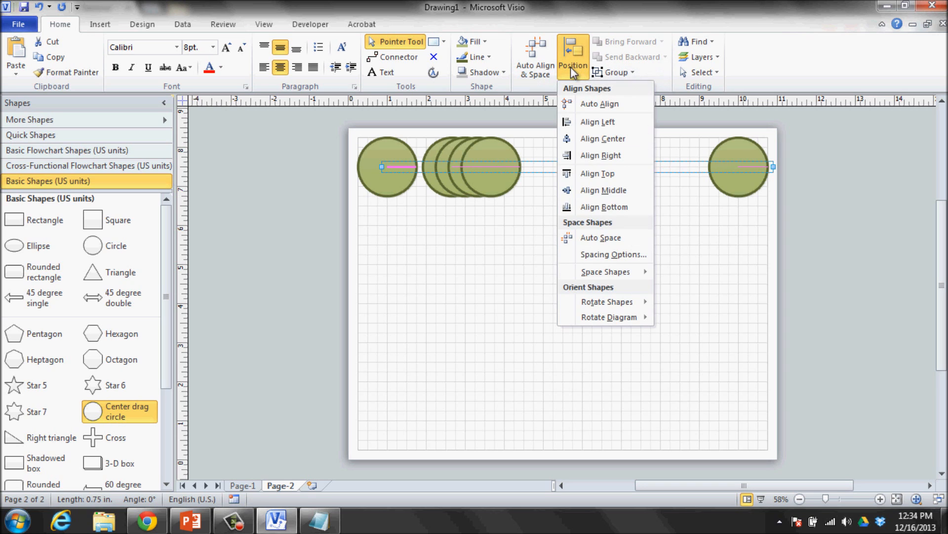
mouse_move(617, 279)
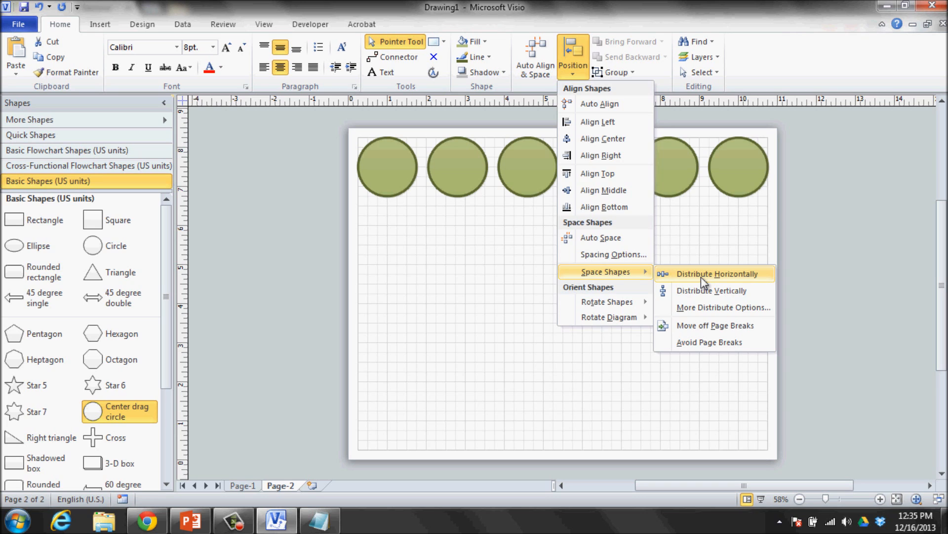
click(704, 282)
click(577, 267)
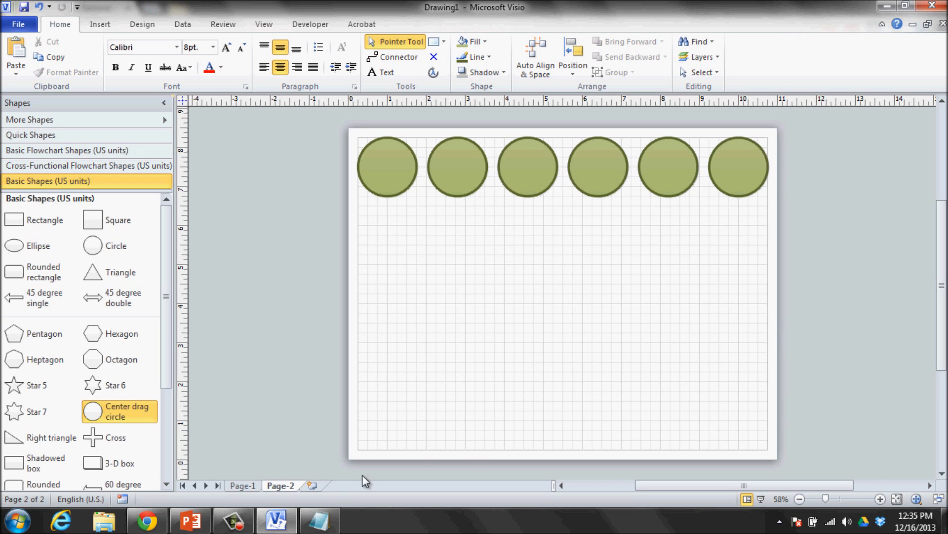
Step: On a new third page, add a Rectangle at the upper left and give it a light blue fill
click(312, 485)
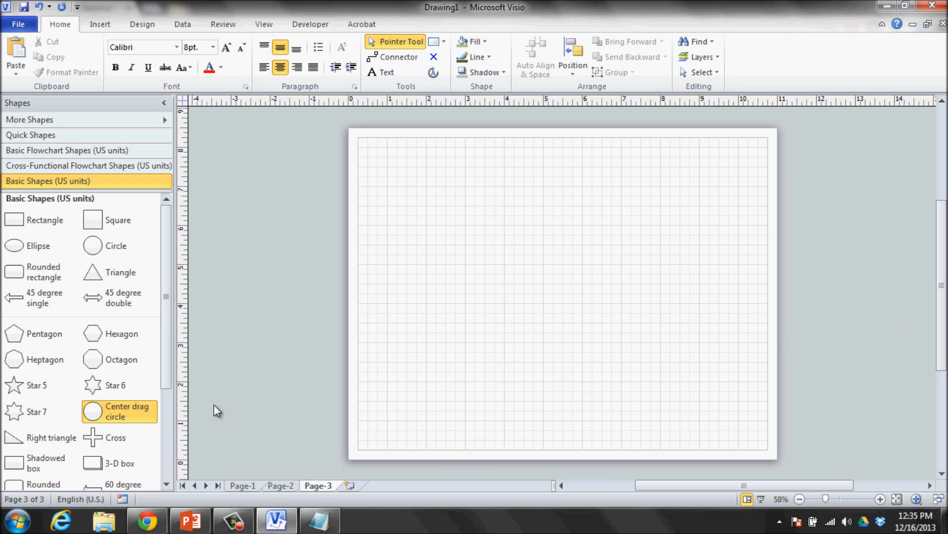
drag(37, 220, 417, 212)
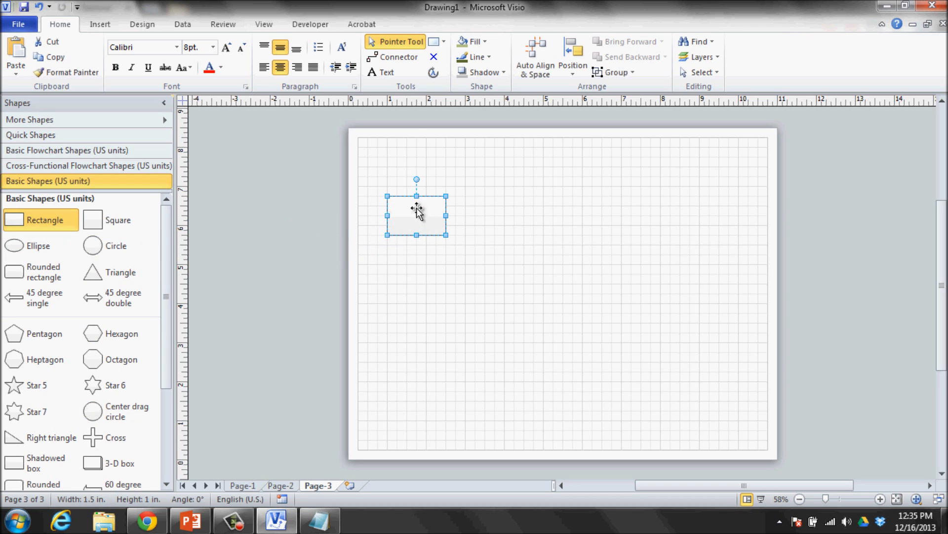
click(486, 43)
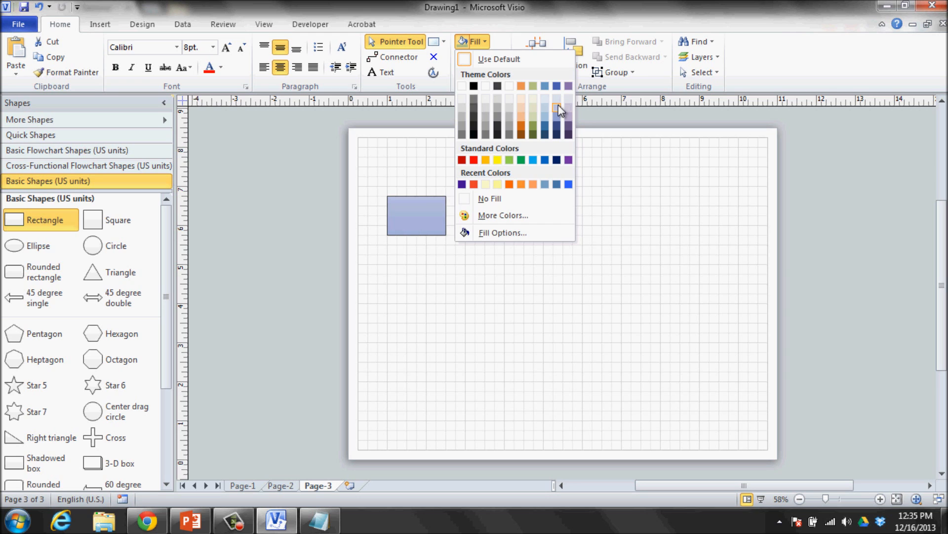
click(557, 107)
Step: Give the rectangle a blue outline with a 3 pt weight
click(487, 57)
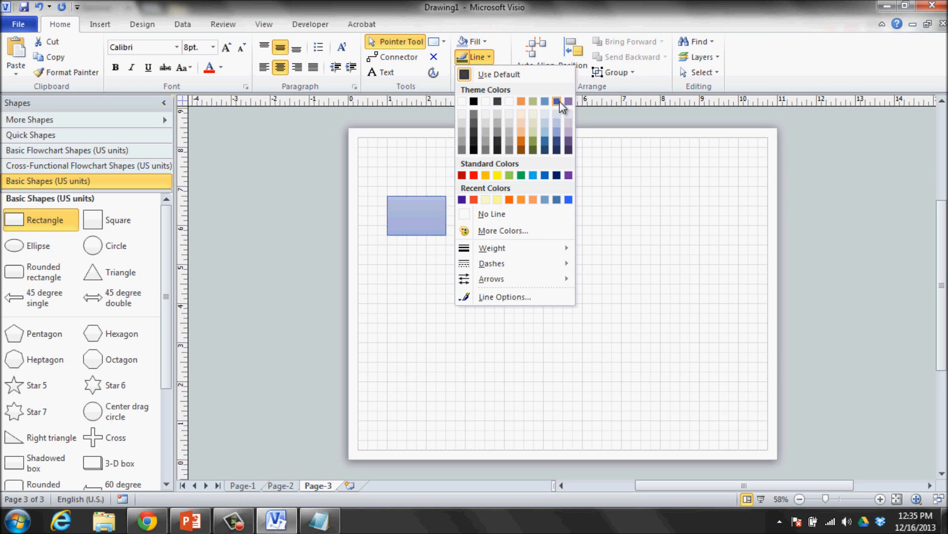
click(556, 102)
click(487, 57)
mouse_move(544, 255)
click(647, 386)
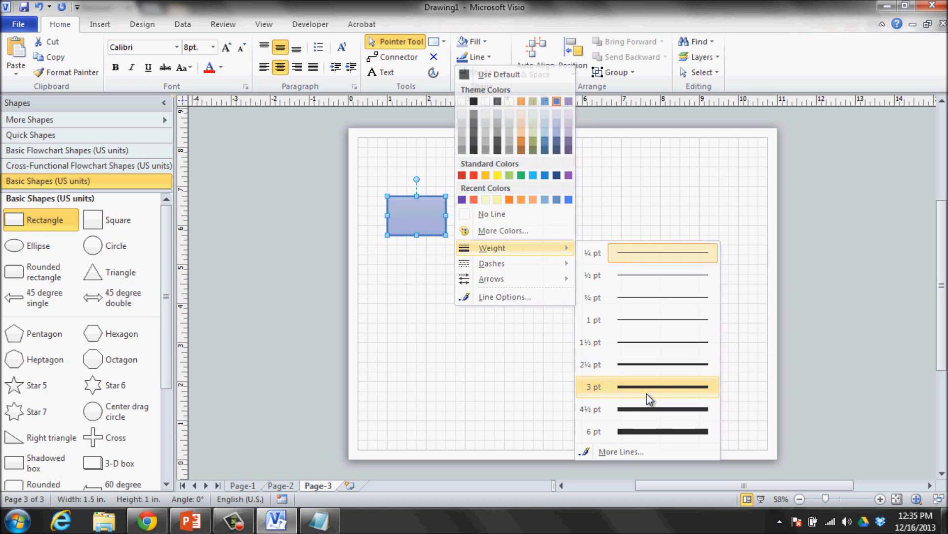
Step: Duplicate the blue rectangle four times, then move the original to the page's left margin and the front copy to the right margin
key(ctrl+d)
key(ctrl+d)
key(ctrl+d)
key(ctrl+d)
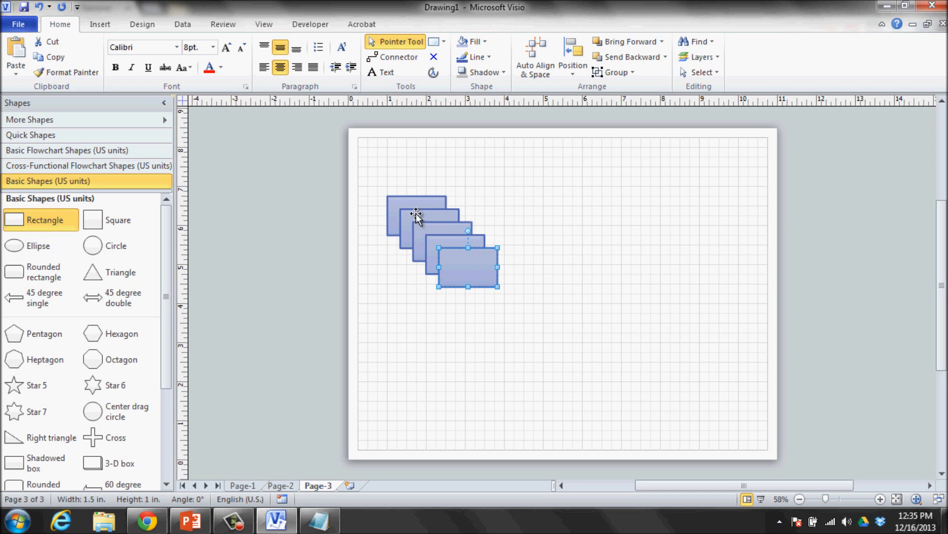
drag(413, 203, 390, 335)
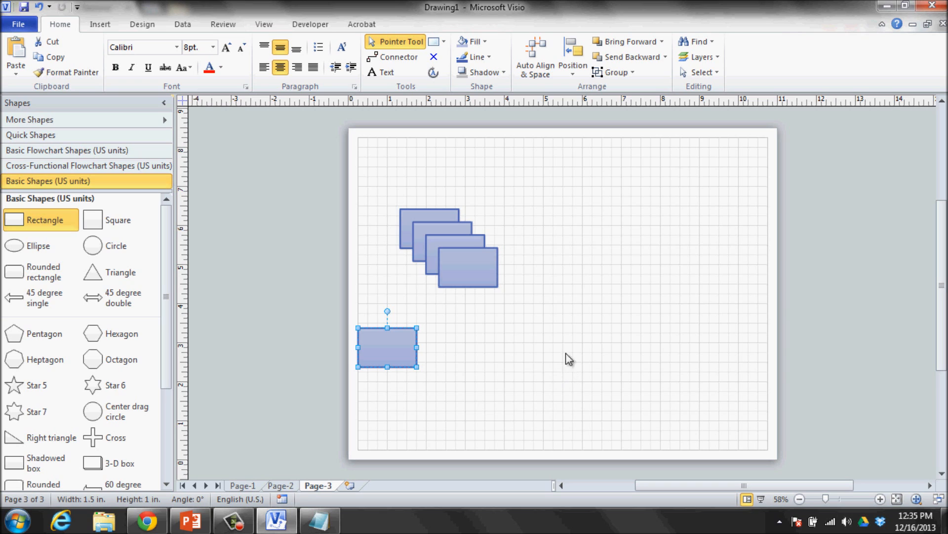
drag(474, 276, 749, 311)
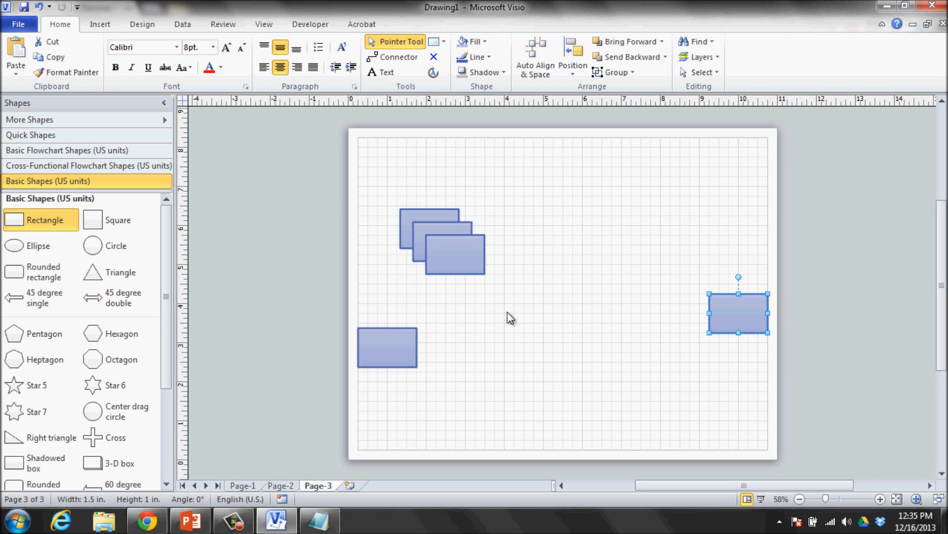
Step: Align the five blue rectangles along their bottom edges and distribute them horizontally across the page
drag(318, 174, 814, 401)
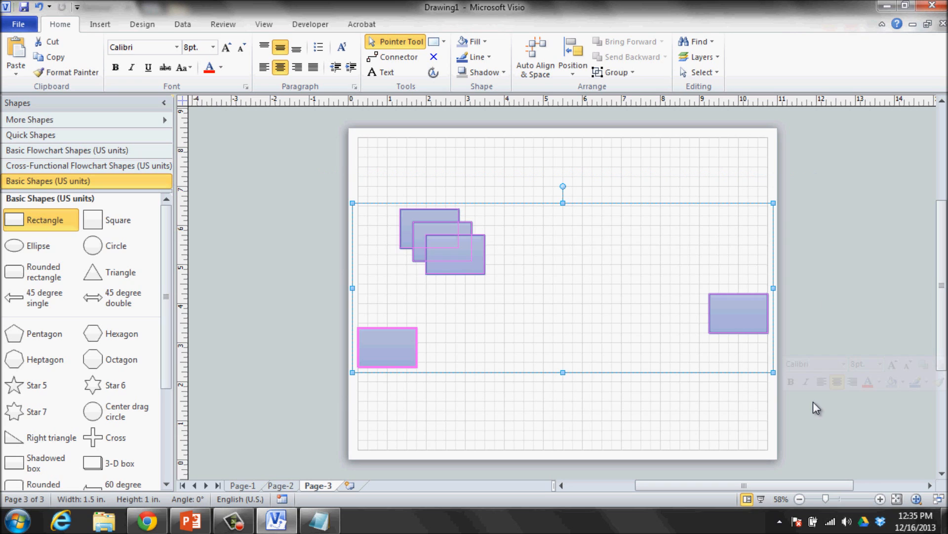
click(568, 72)
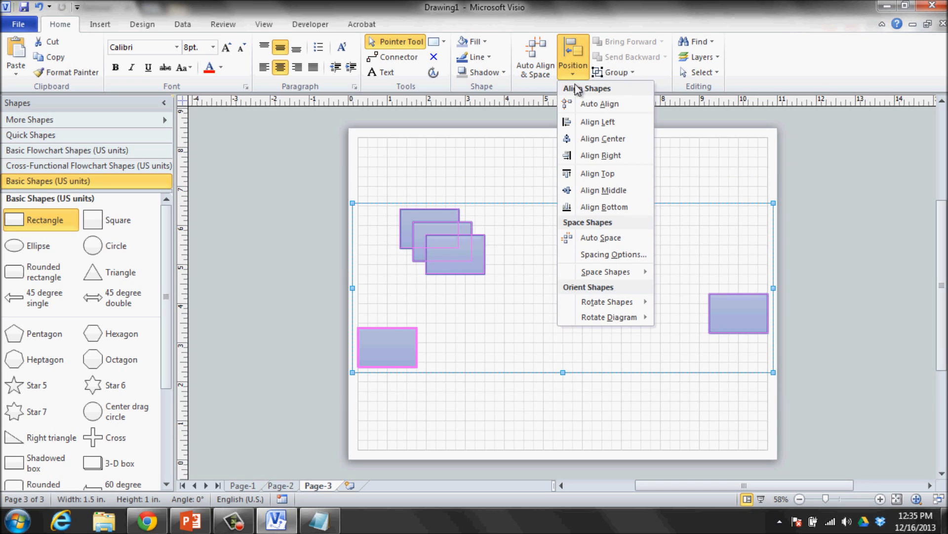
click(615, 212)
click(572, 74)
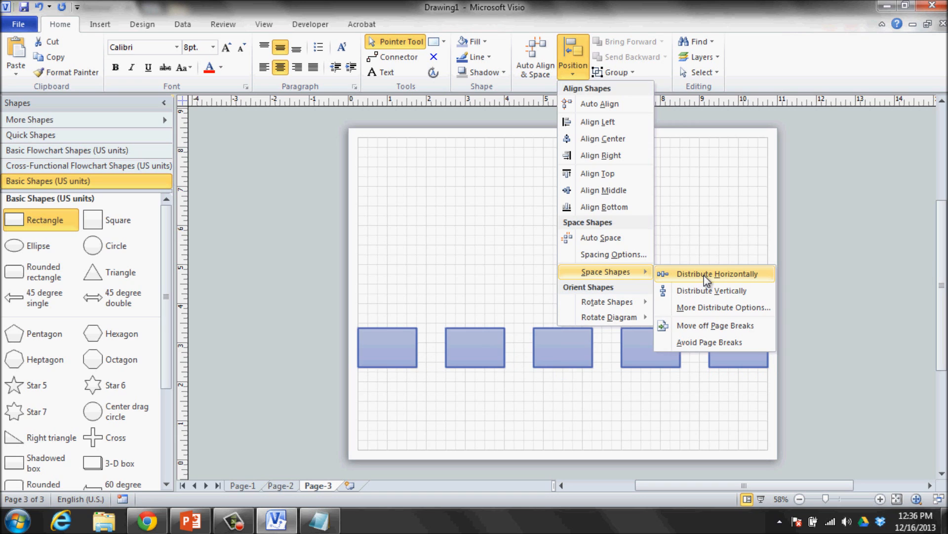
click(706, 279)
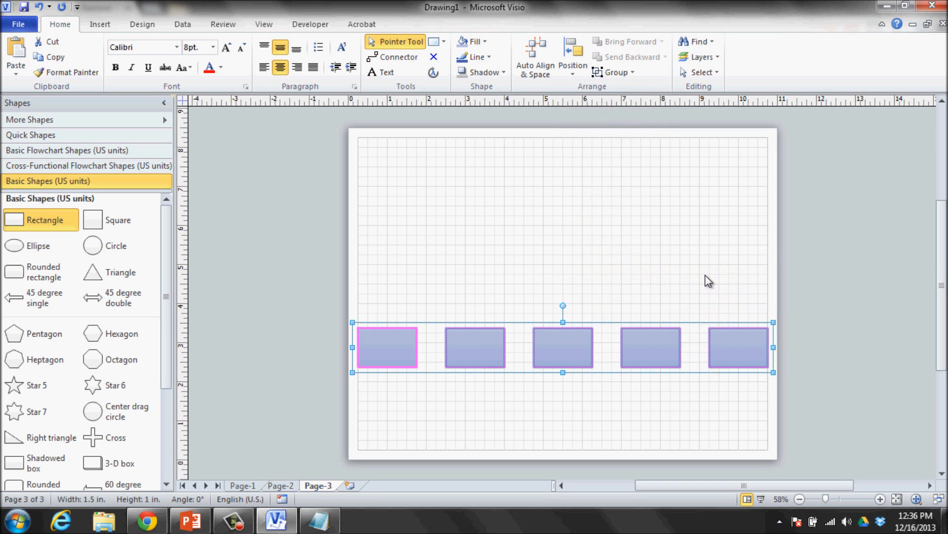
click(668, 238)
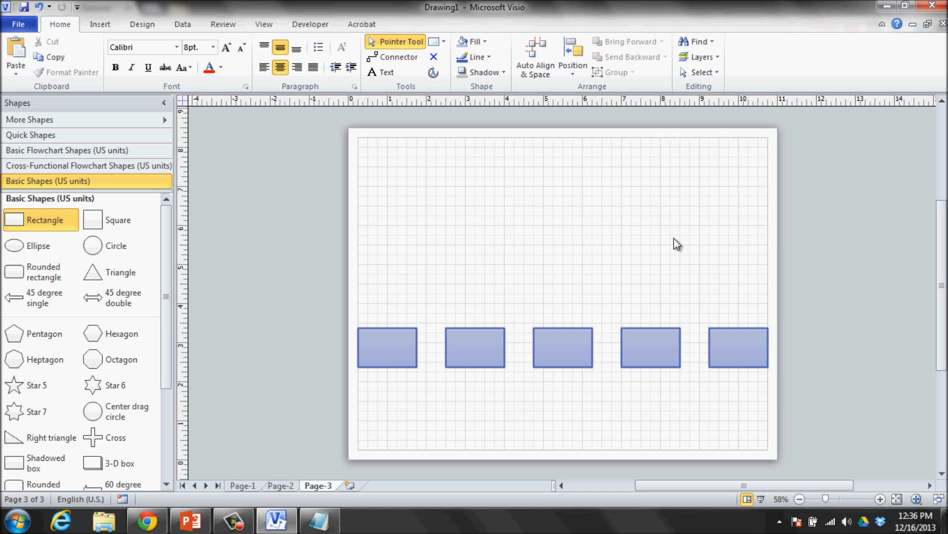
Step: Create a new drawing from the Organization Chart (US units) template
click(20, 27)
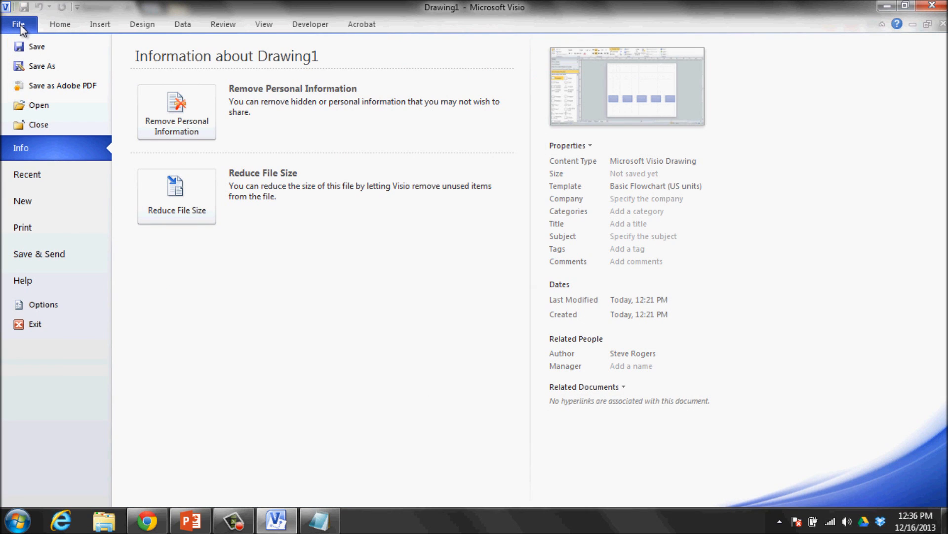
click(77, 210)
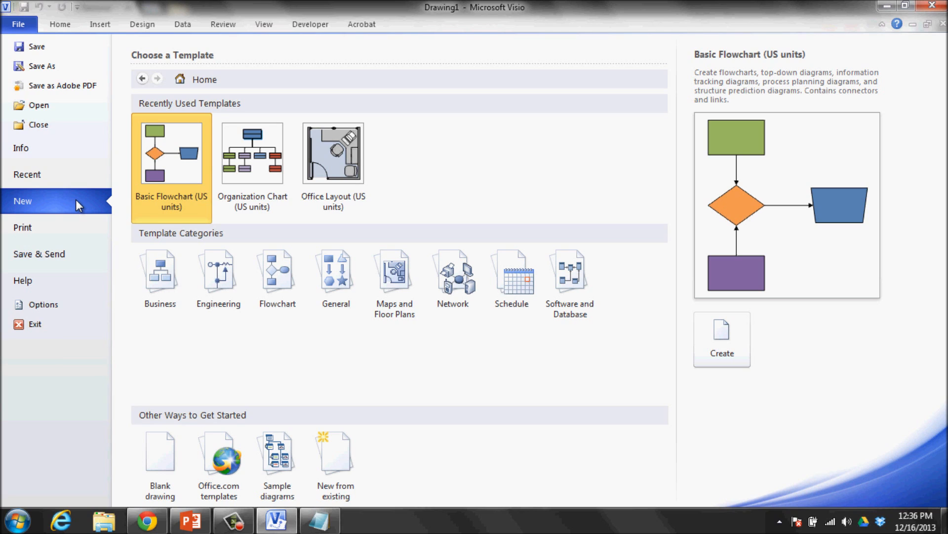
double_click(263, 162)
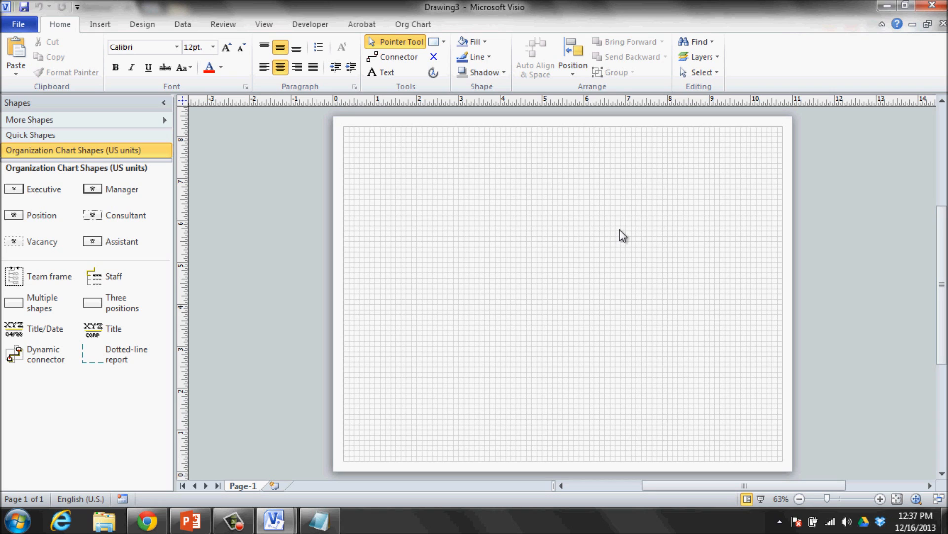
drag(514, 148, 584, 181)
drag(398, 195, 478, 229)
drag(514, 197, 596, 229)
drag(625, 195, 716, 229)
mouse_move(660, 240)
mouse_down()
mouse_move(714, 278)
mouse_move(714, 322)
mouse_move(677, 344)
mouse_move(713, 369)
mouse_move(670, 386)
mouse_move(719, 395)
mouse_move(713, 411)
mouse_up()
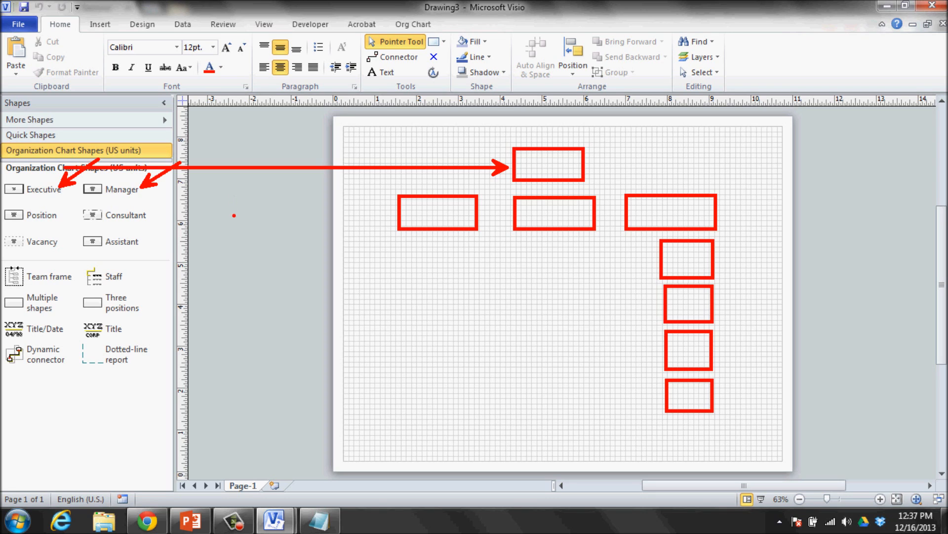
key(Escape)
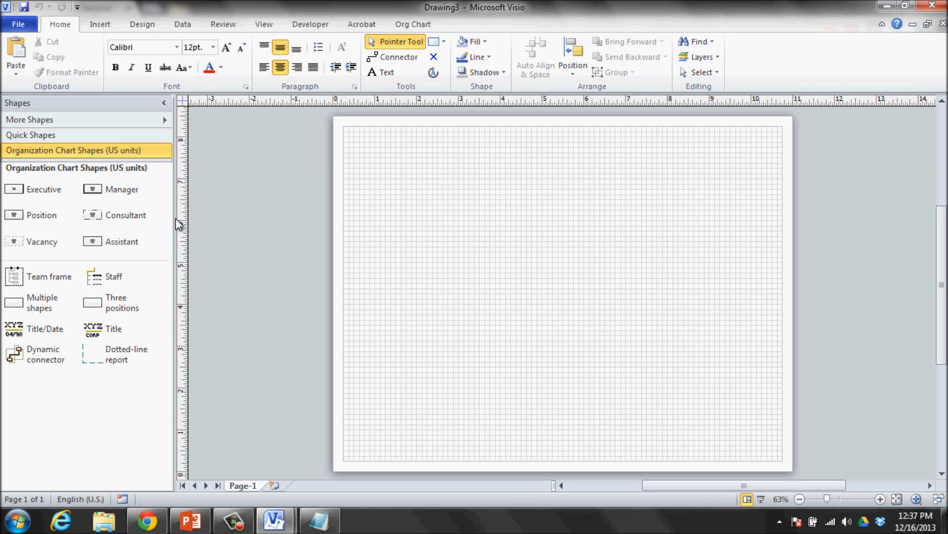
Step: Place an Executive shape at the top centre of the page and attach four Position shapes beneath it as subordinates
drag(20, 195, 561, 152)
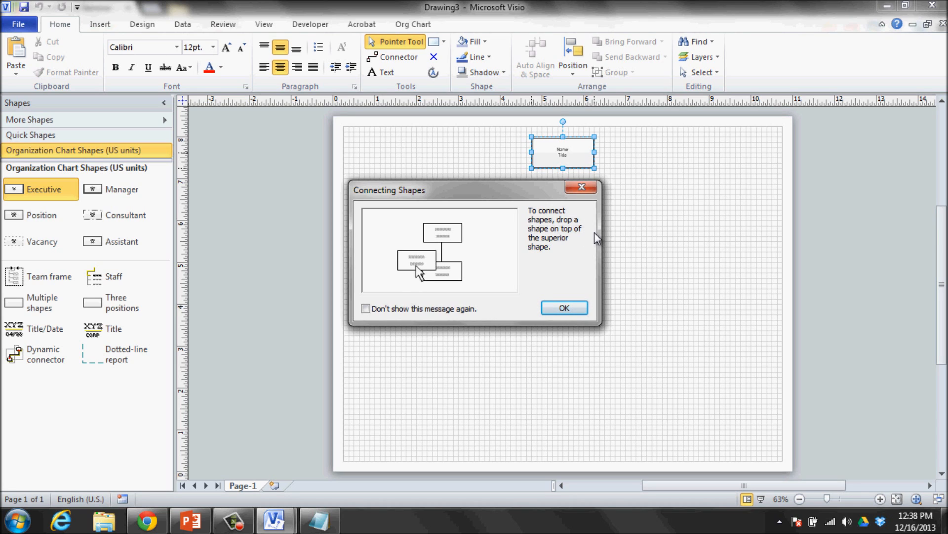
click(561, 307)
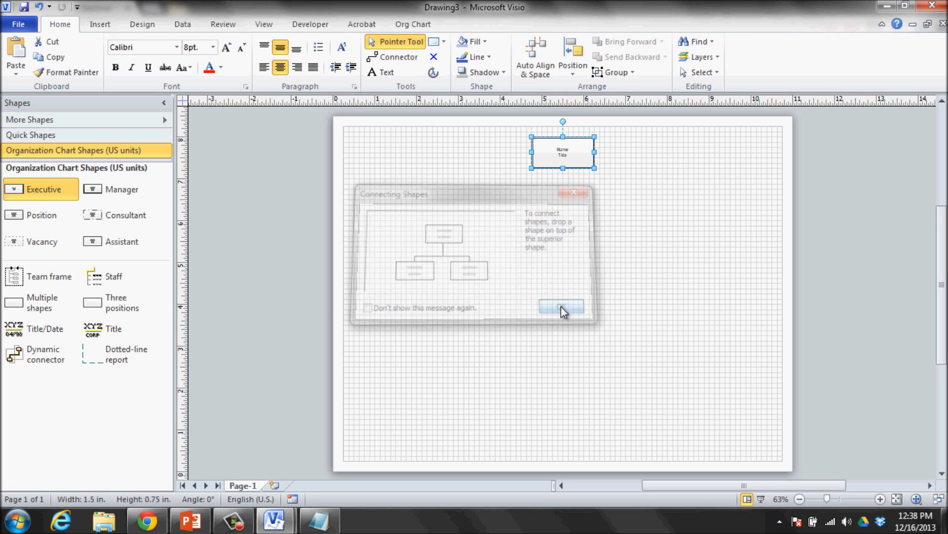
click(36, 218)
drag(36, 217, 564, 153)
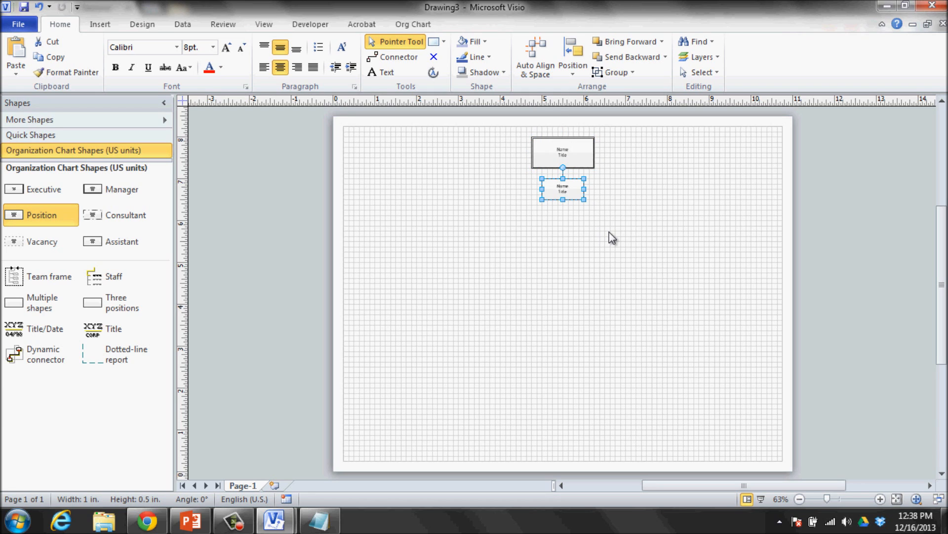
drag(69, 227, 568, 157)
drag(42, 216, 564, 153)
drag(63, 207, 558, 156)
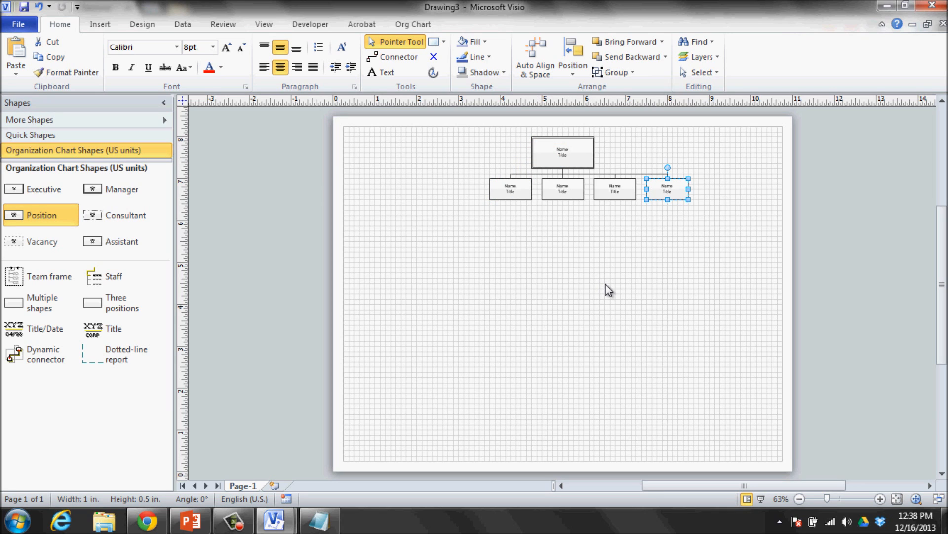
Step: Attach three Position shapes as subordinates of the leftmost second-level position
click(880, 499)
click(880, 499)
click(881, 499)
scroll(792, 374, up, 4)
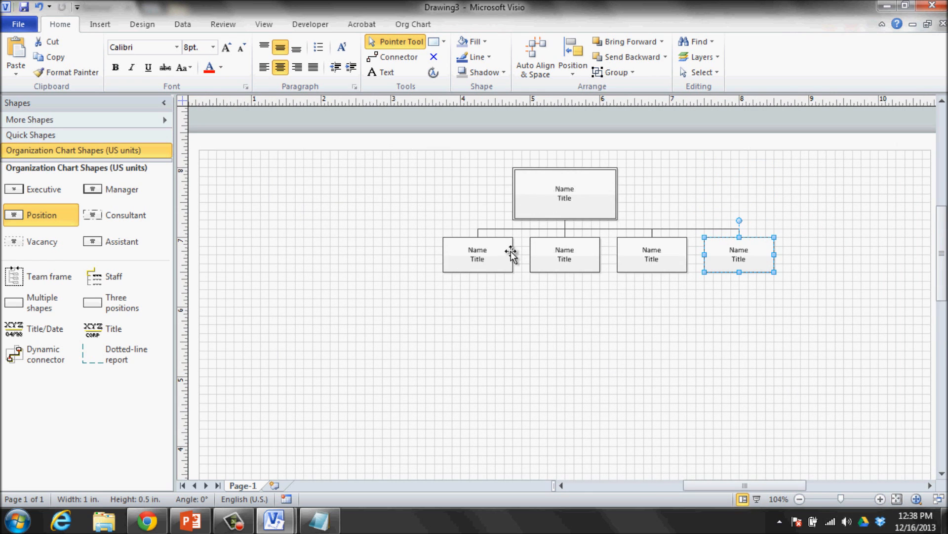
drag(36, 213, 478, 255)
drag(42, 213, 481, 260)
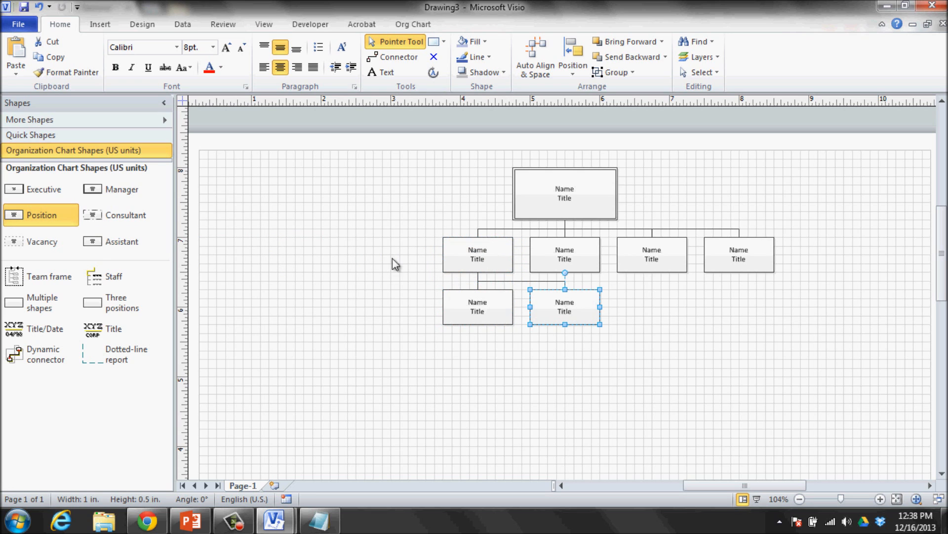
drag(76, 213, 483, 262)
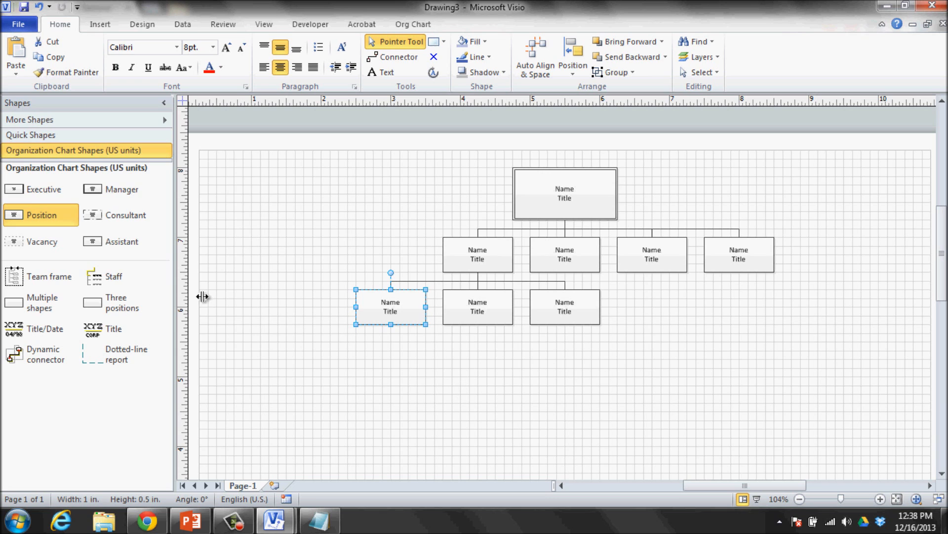
Step: Attach three Position shapes as subordinates of the rightmost second-level position
drag(38, 214, 749, 260)
drag(27, 211, 746, 258)
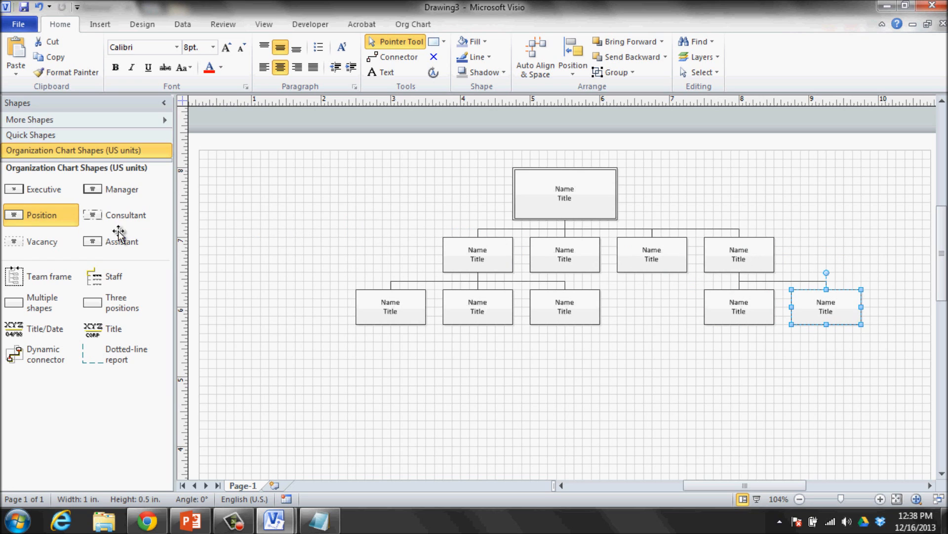
drag(25, 220, 737, 258)
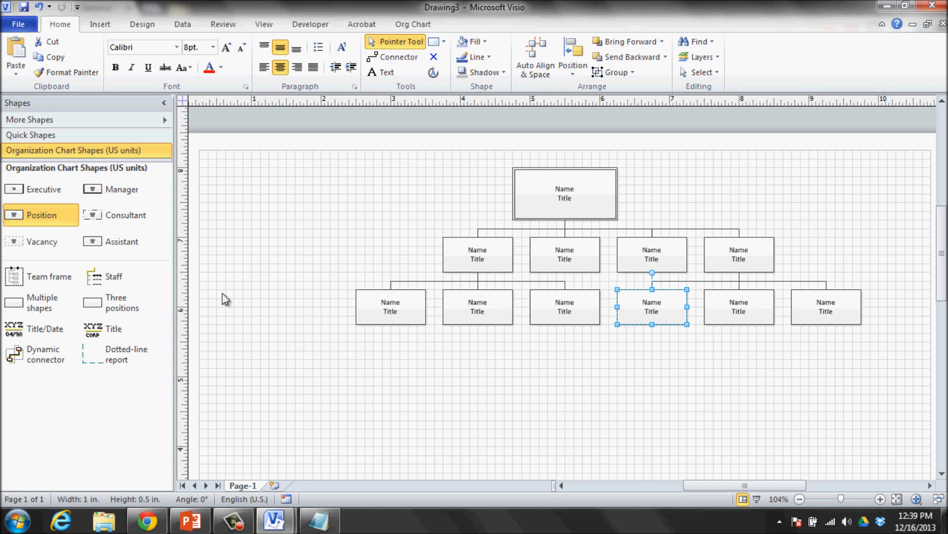
Step: Attach a Consultant below the leftmost third-level position and an Assistant to the executive
click(101, 218)
drag(101, 218, 391, 313)
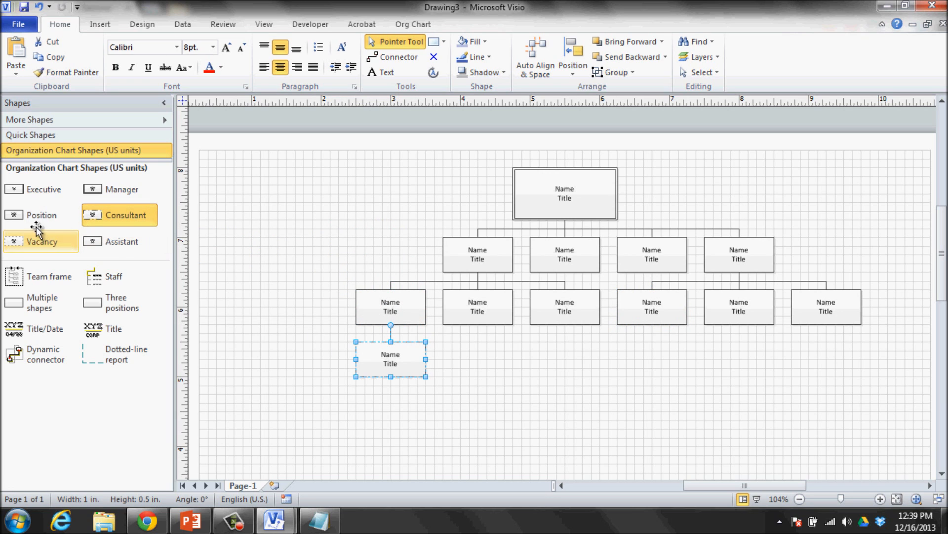
drag(113, 242, 572, 200)
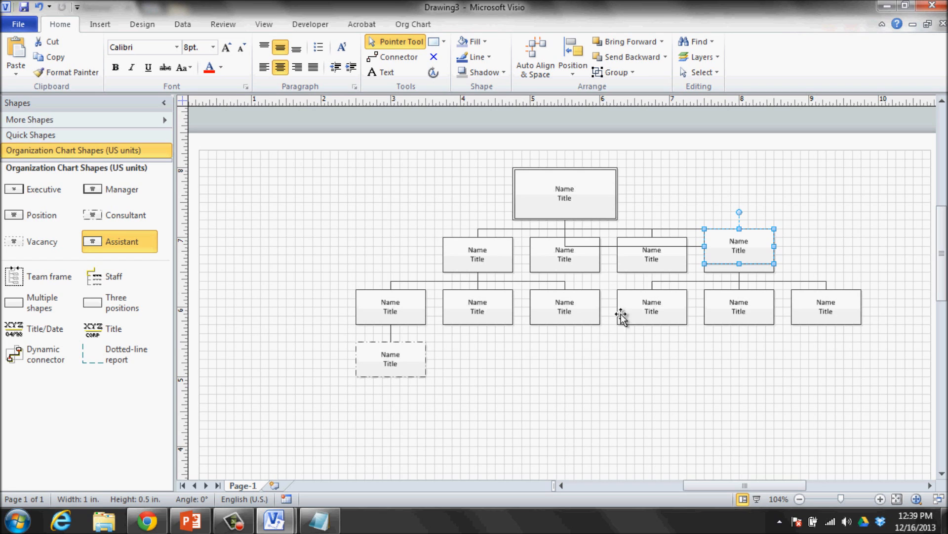
Step: Apply the horizontal Center layout to the executive's subordinates
click(586, 199)
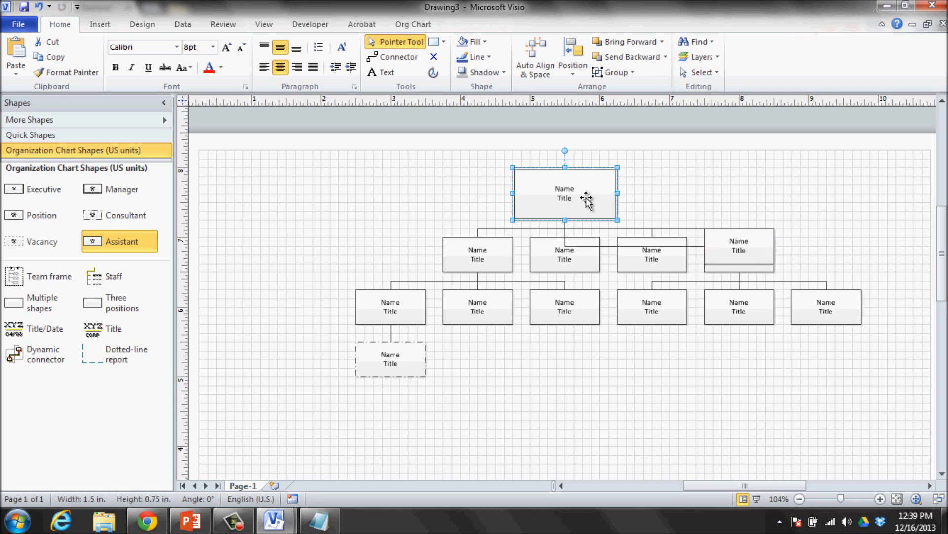
click(425, 25)
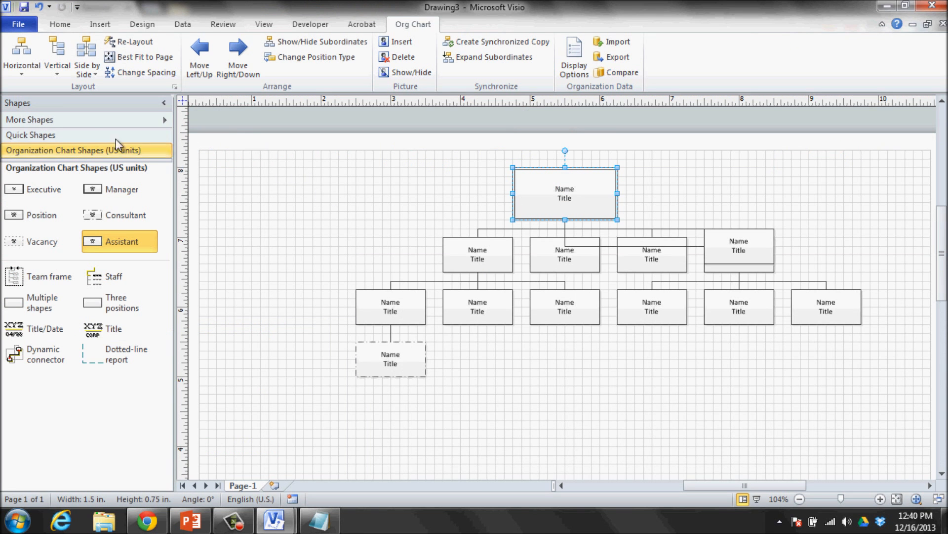
click(22, 64)
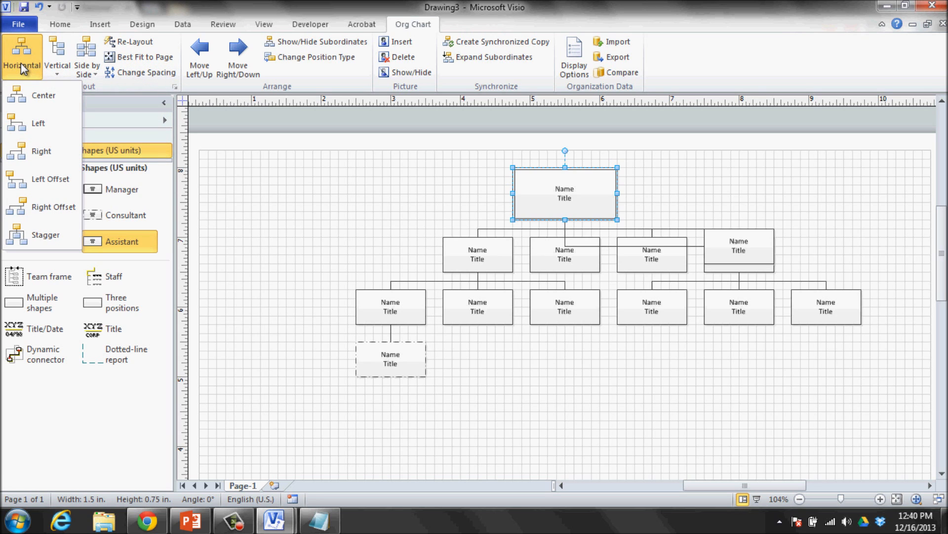
click(37, 98)
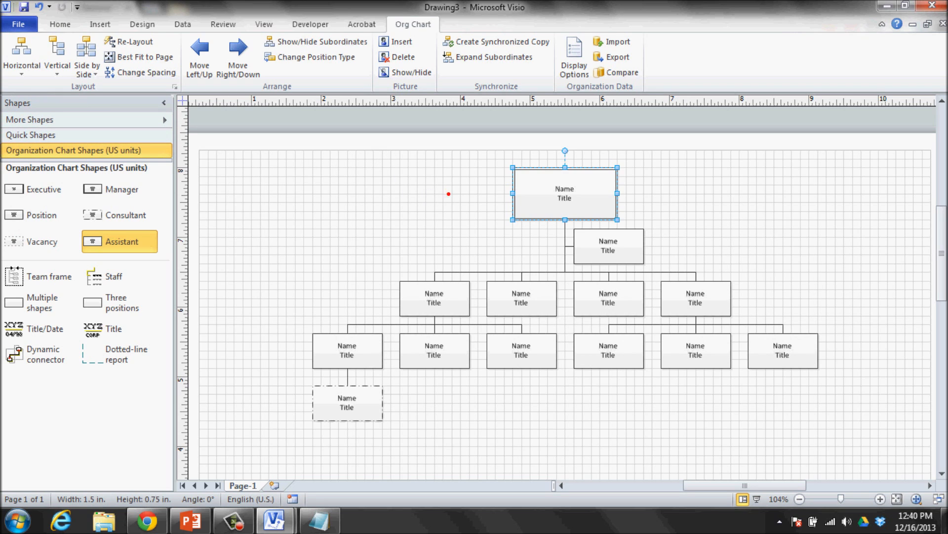
mouse_move(386, 262)
mouse_down()
mouse_move(483, 292)
mouse_move(752, 325)
mouse_up()
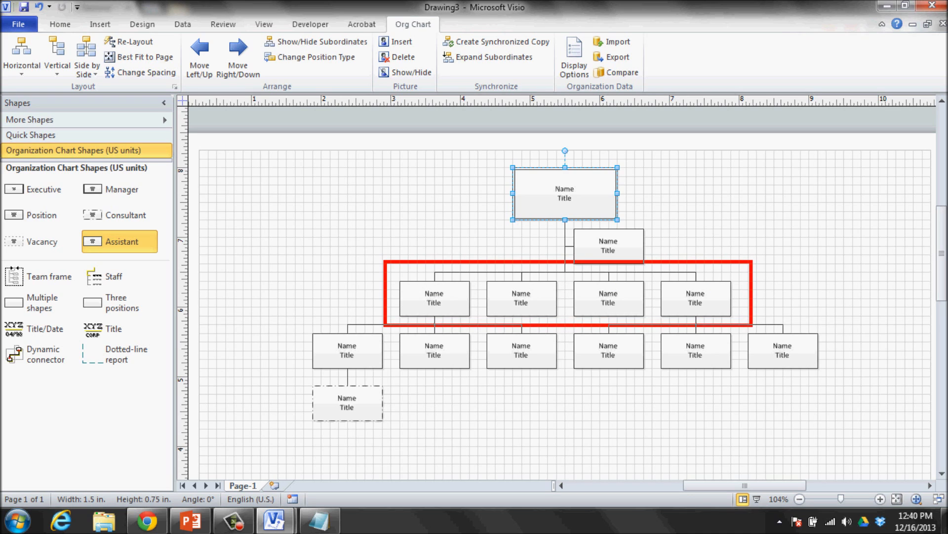
mouse_move(652, 245)
mouse_down()
mouse_move(655, 257)
mouse_move(701, 246)
mouse_up()
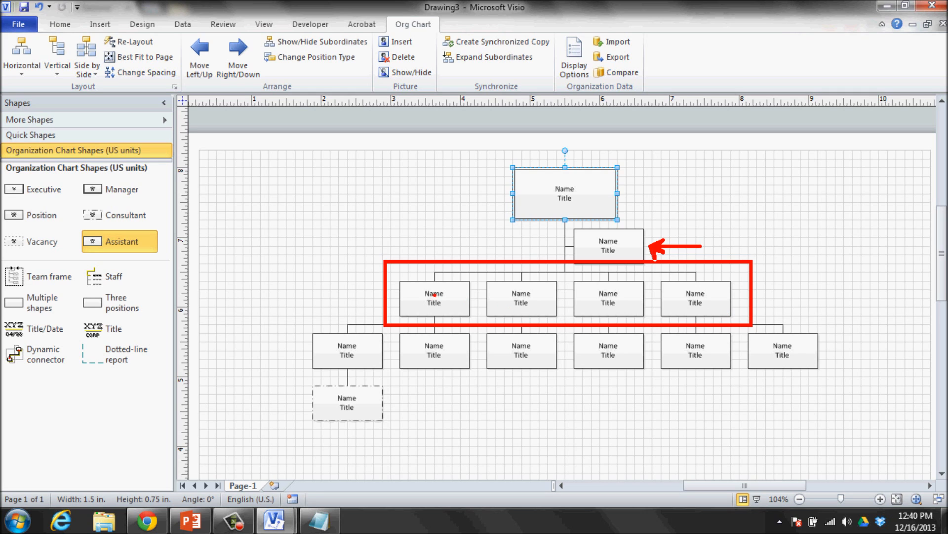
drag(392, 278, 476, 318)
mouse_move(301, 328)
mouse_down()
mouse_move(434, 368)
mouse_move(565, 375)
mouse_up()
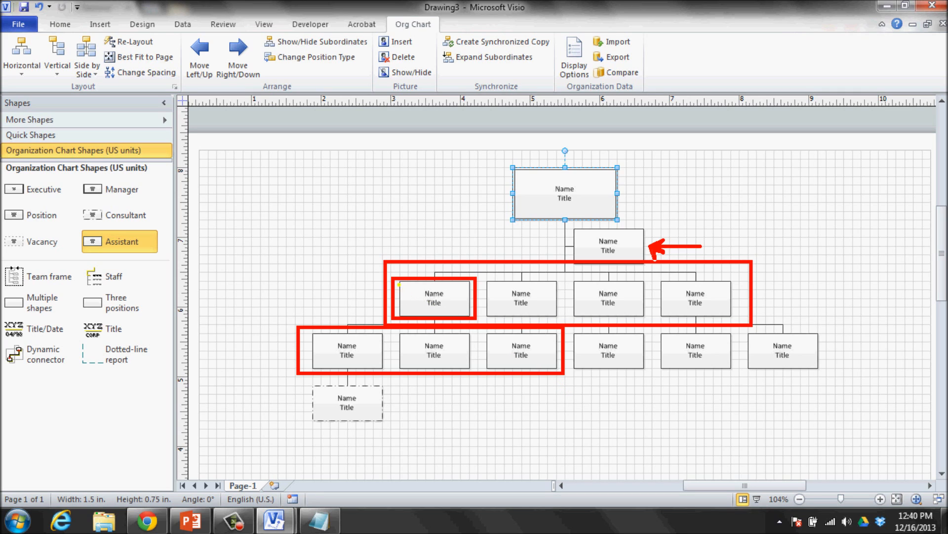
drag(393, 280, 477, 318)
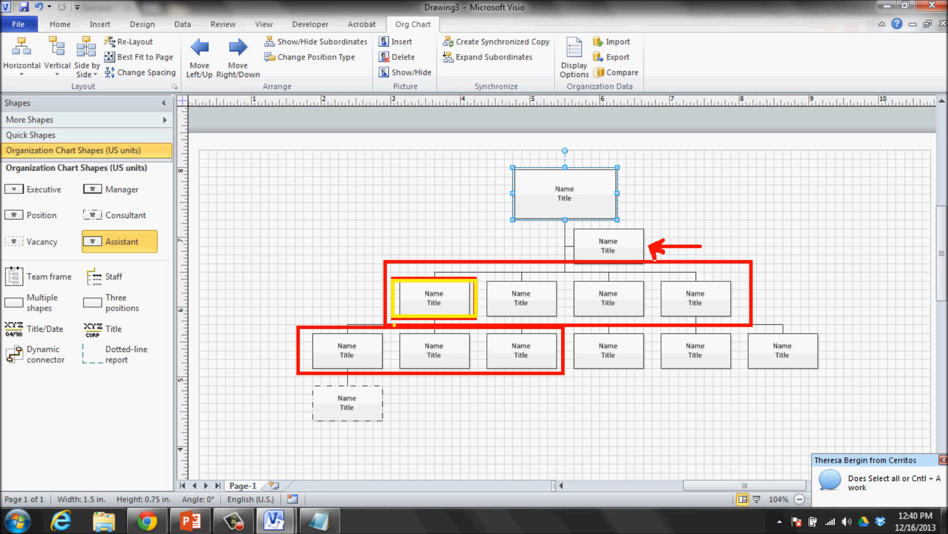
drag(396, 326, 483, 487)
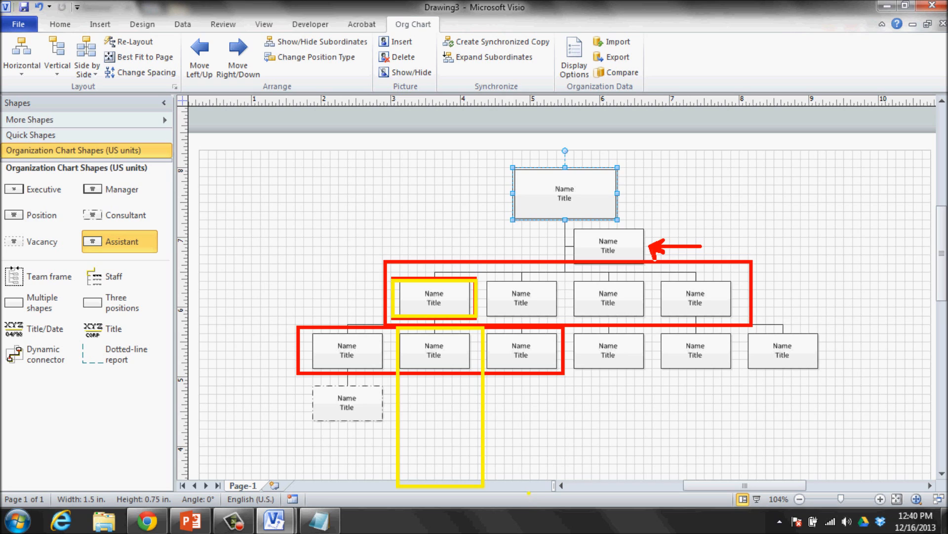
key(Escape)
Step: Apply the vertical Left layout to the subordinates of the leftmost second-level position
click(451, 295)
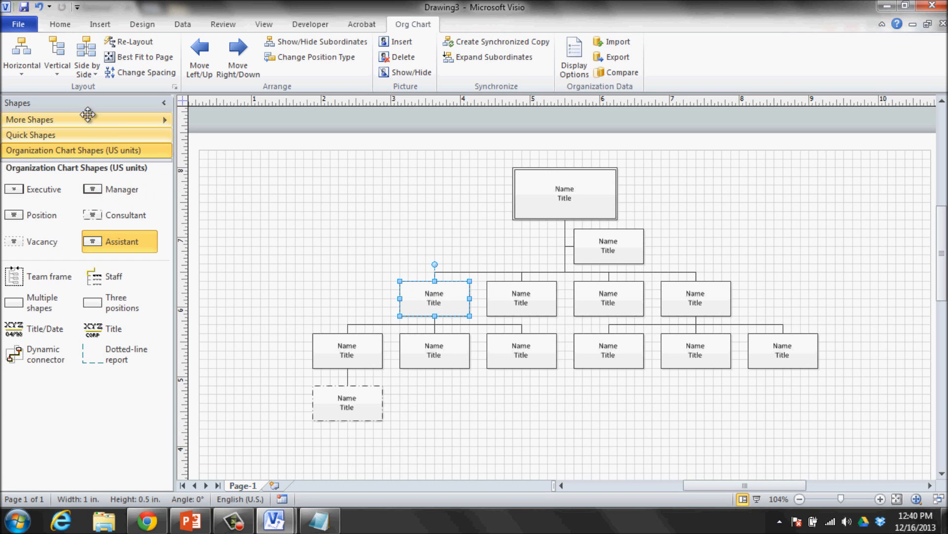
click(63, 73)
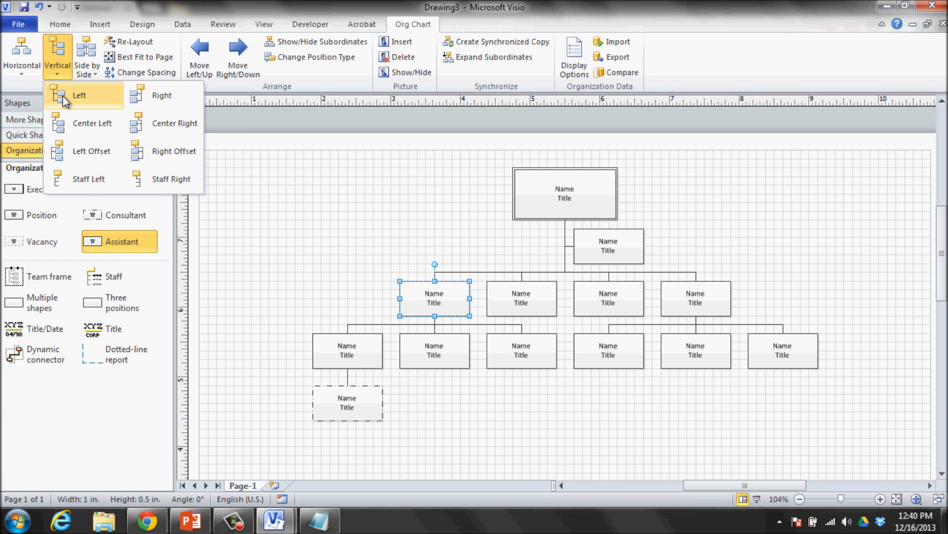
click(76, 95)
Step: Apply the vertical Left layout to the subordinates of the rightmost second-level position
scroll(328, 230, down, 1)
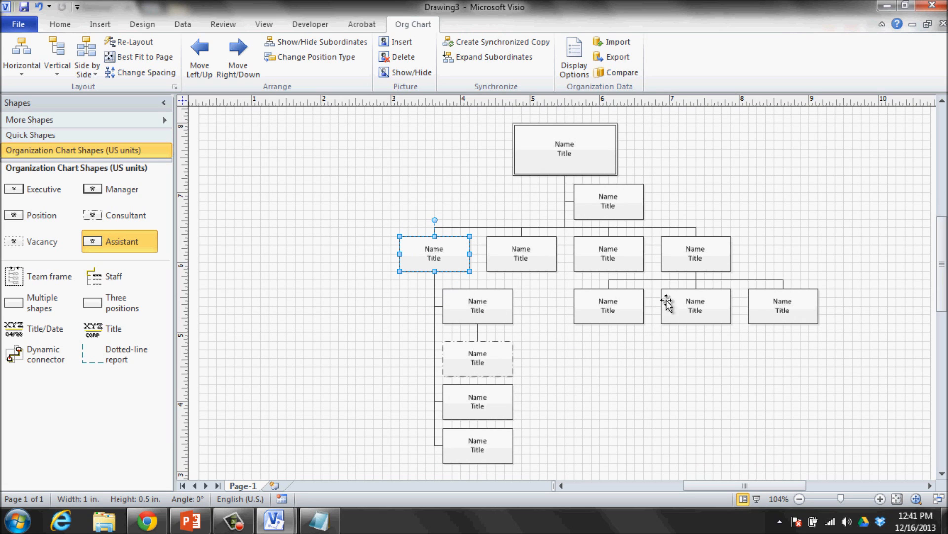
click(692, 255)
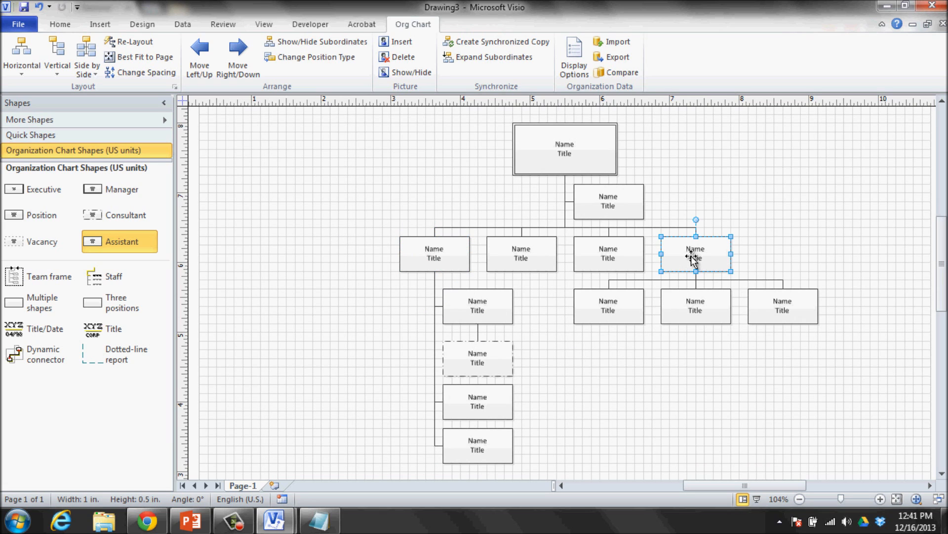
click(57, 62)
click(83, 96)
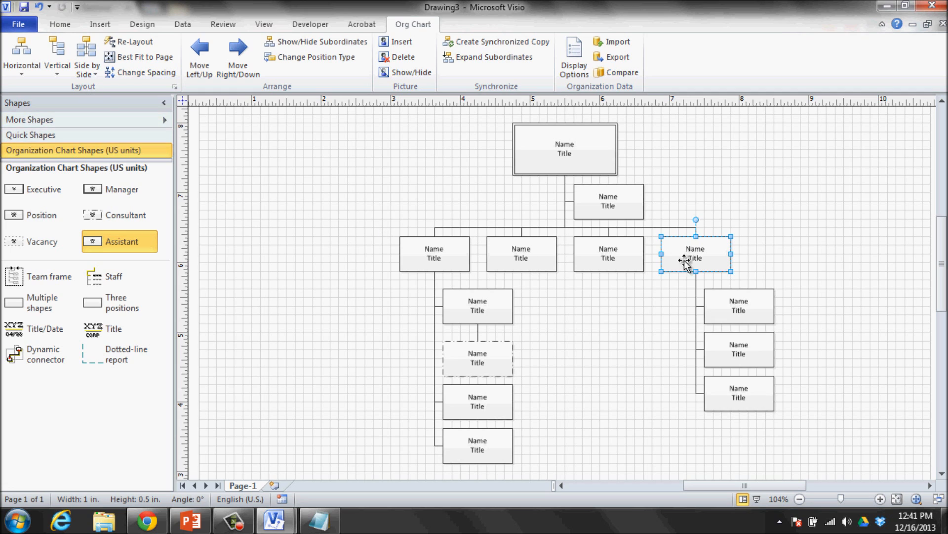
Step: Switch to Chrome to check the meeting chat for questions and return to the organization chart in Visio
click(590, 146)
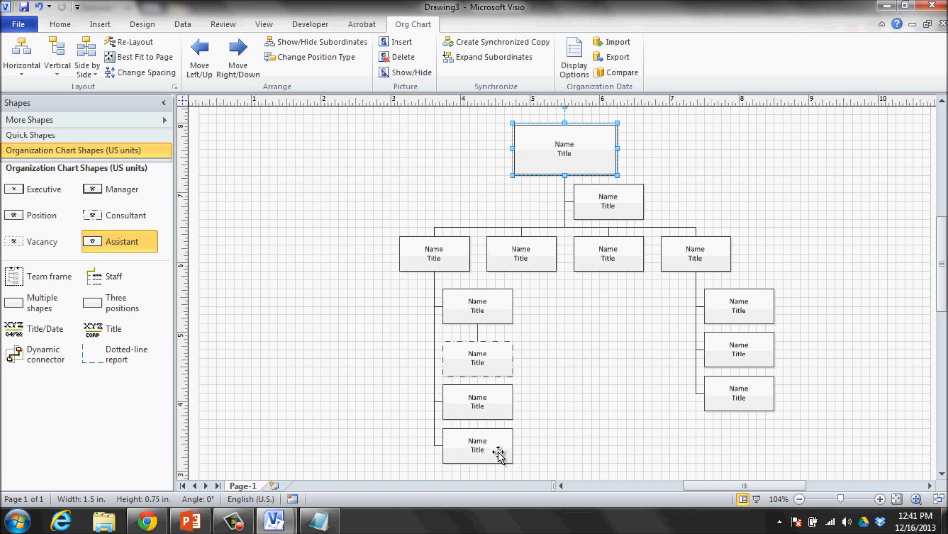
click(139, 529)
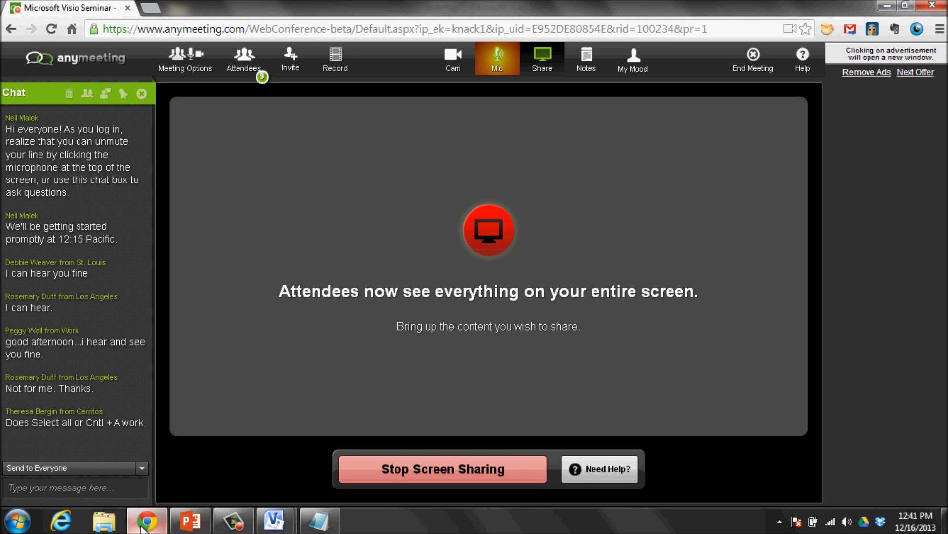
click(142, 528)
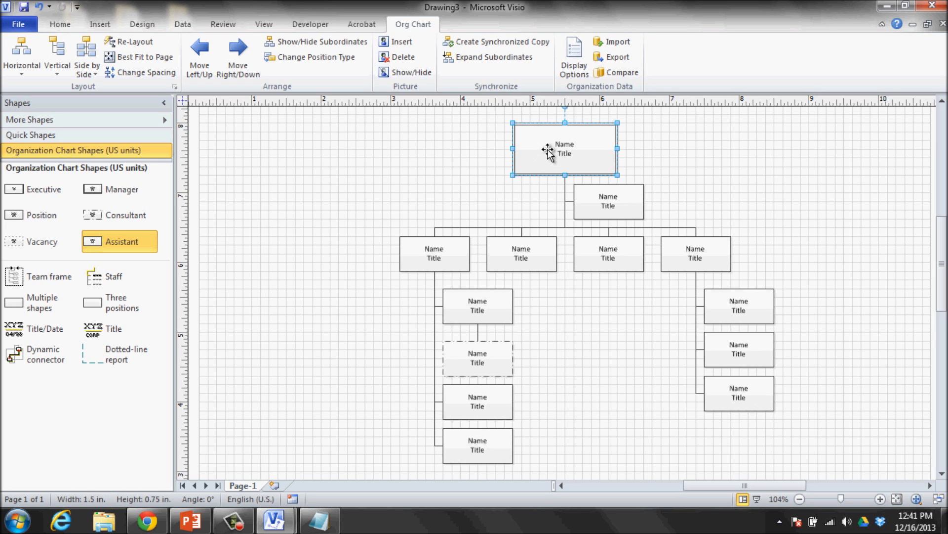
Step: Try the Side by Side Single Side layout on the executive's subordinates and return them to the horizontal Center layout
click(22, 54)
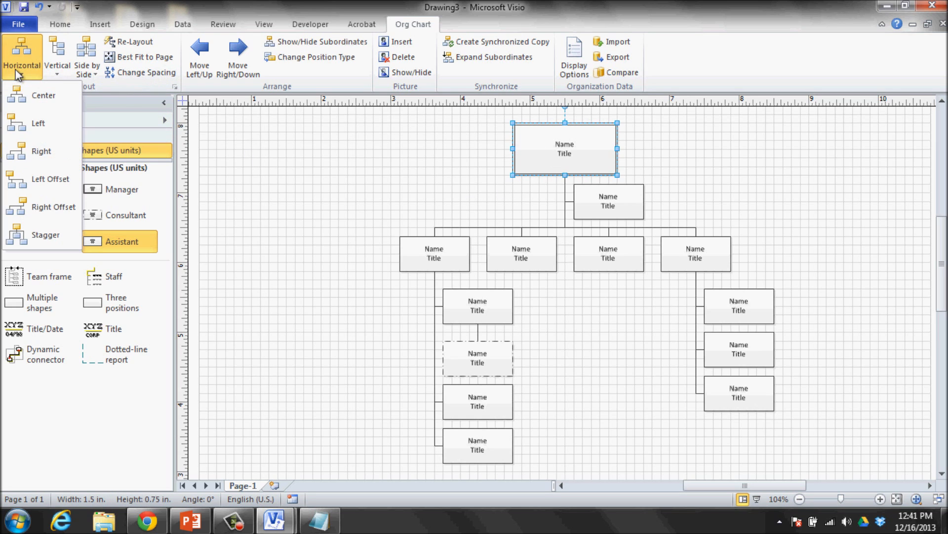
click(88, 71)
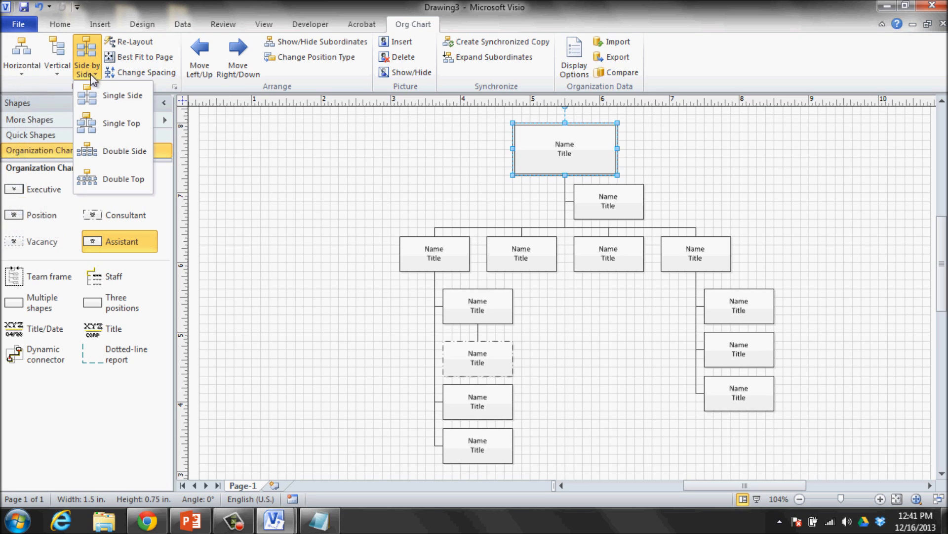
click(100, 104)
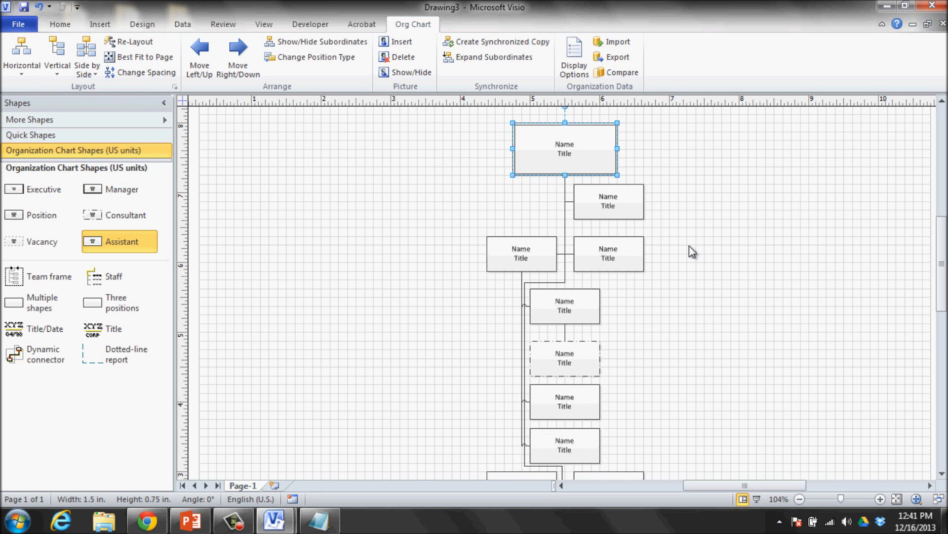
scroll(689, 251, down, 3)
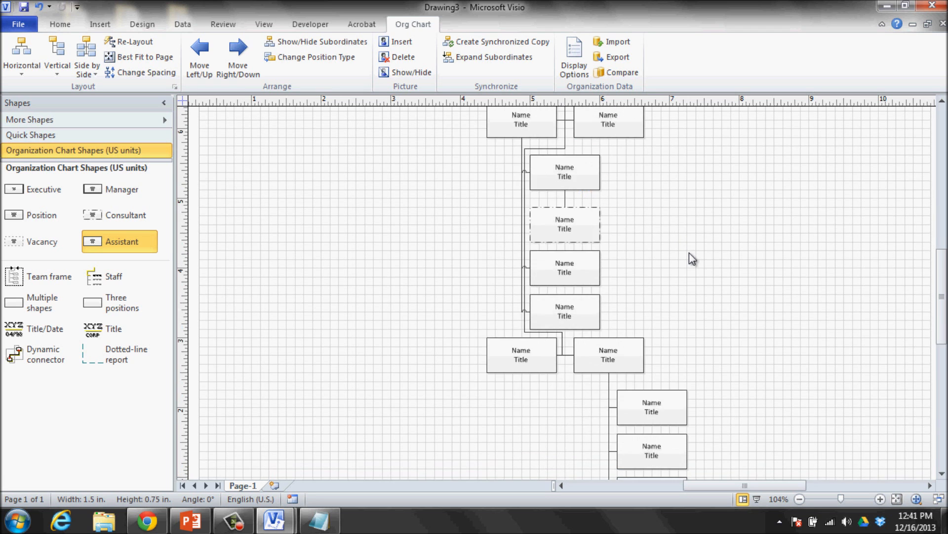
scroll(689, 252, up, 3)
click(21, 59)
click(31, 96)
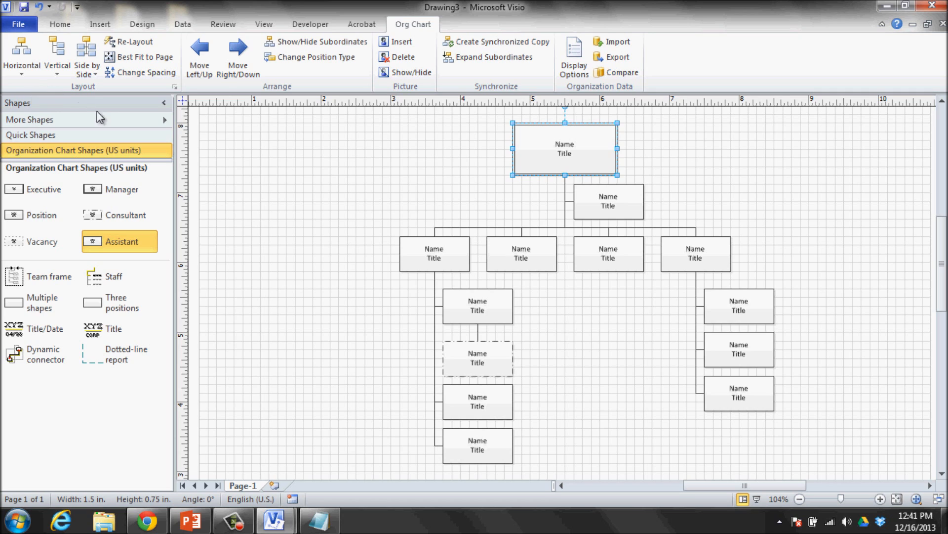
Step: Try the Side by Side layouts Single Side and Single Top on the subordinates of the leftmost second-level position
click(429, 242)
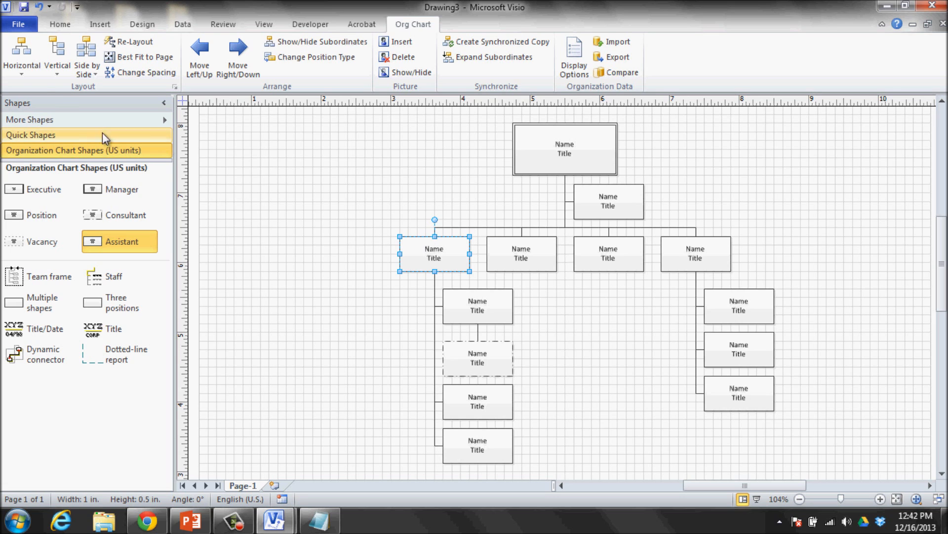
click(91, 82)
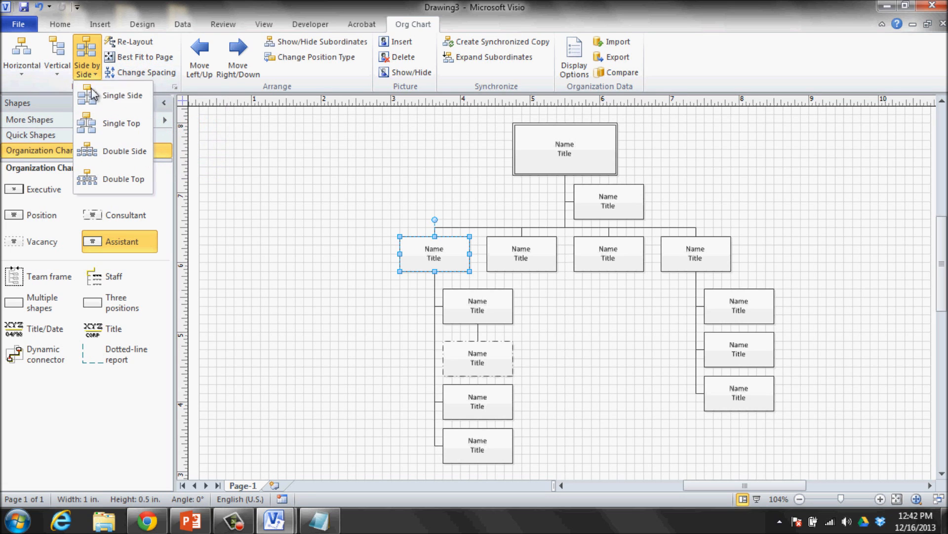
click(94, 101)
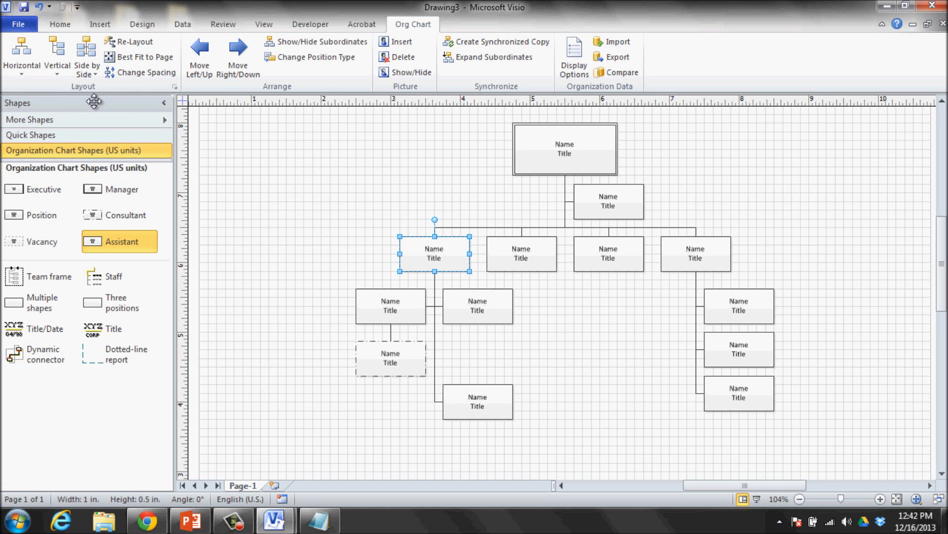
click(87, 72)
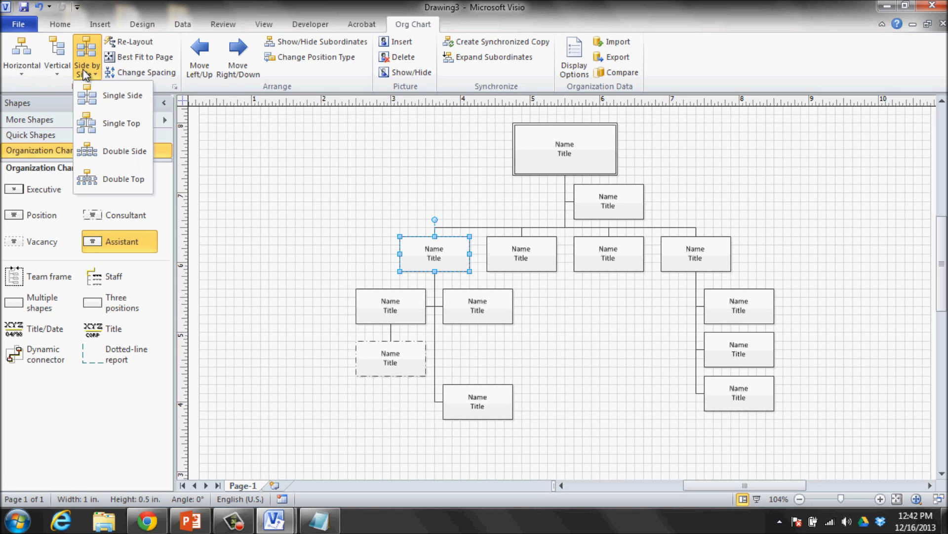
click(110, 133)
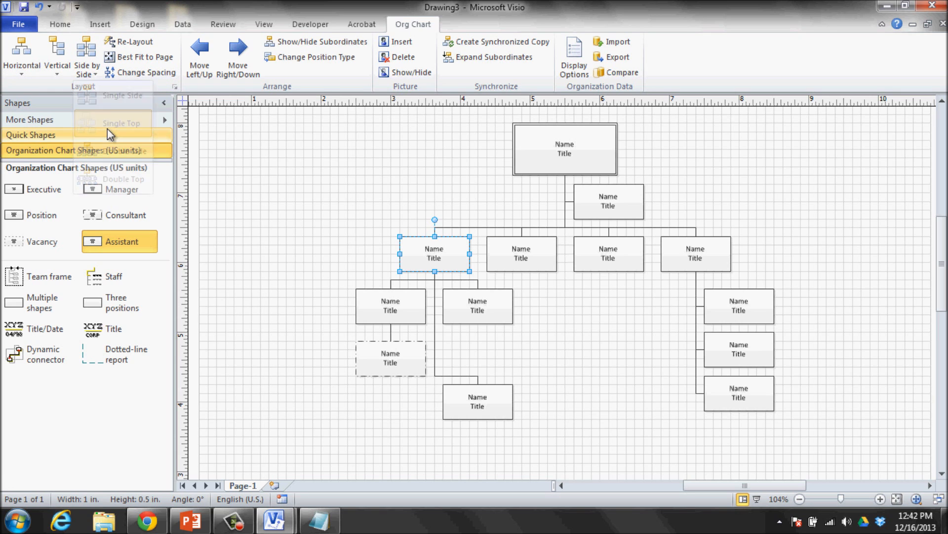
Step: Stack the leftmost second-level position's subordinates in a vertical layout centred below it, with the connector running along their left side
click(49, 74)
click(72, 123)
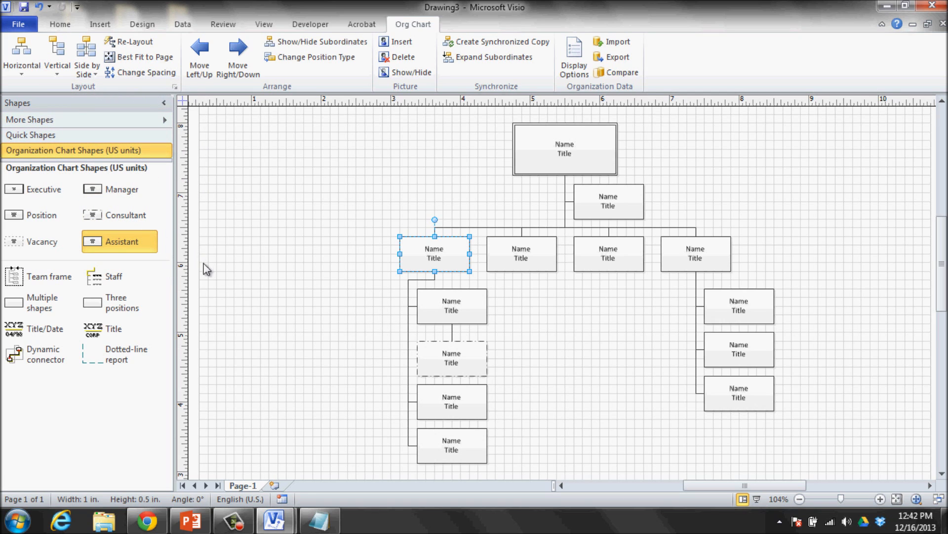
click(273, 250)
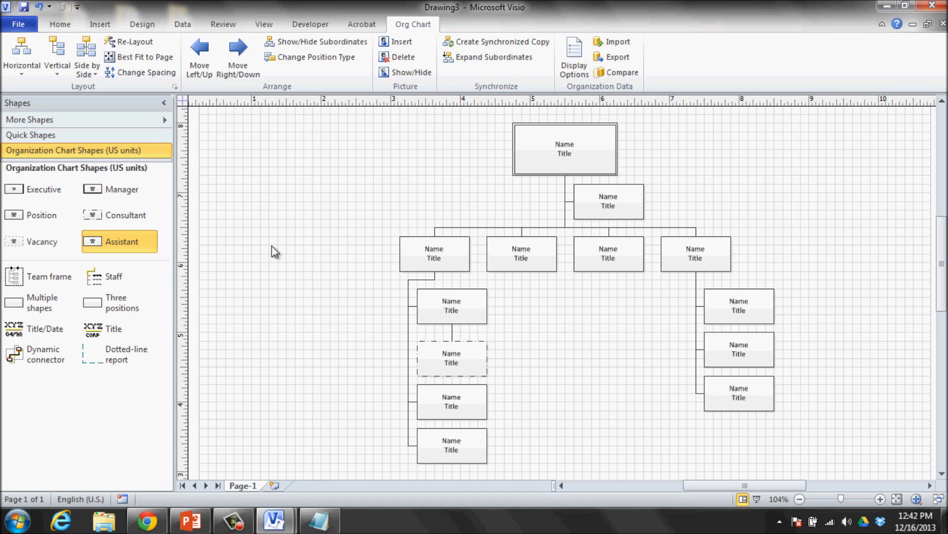
Step: Look at the row of rectangles in Drawing1 and return to the organization chart in Drawing3
click(522, 165)
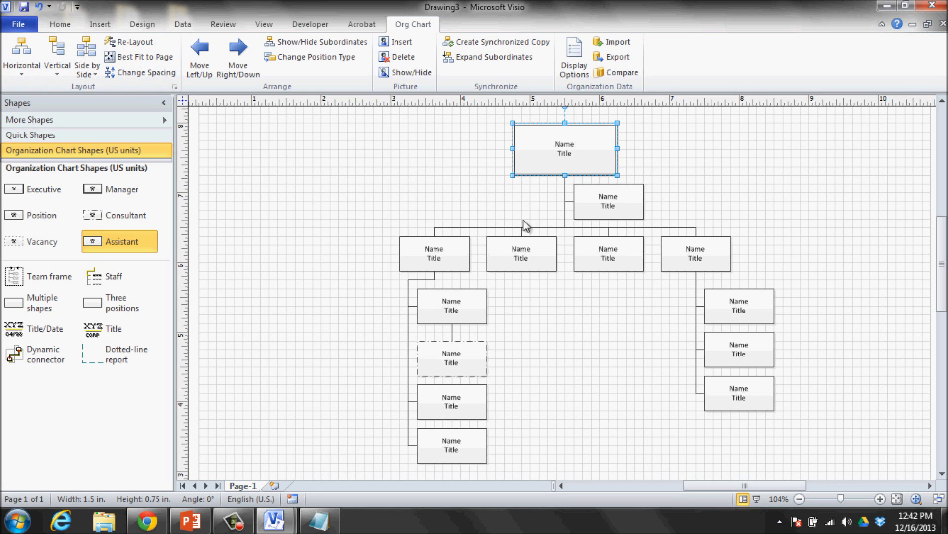
click(399, 197)
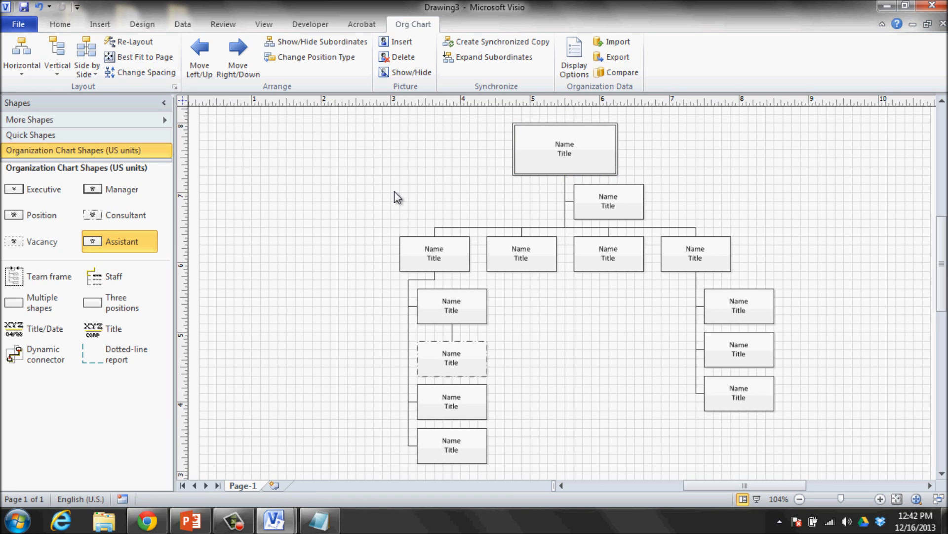
mouse_move(288, 527)
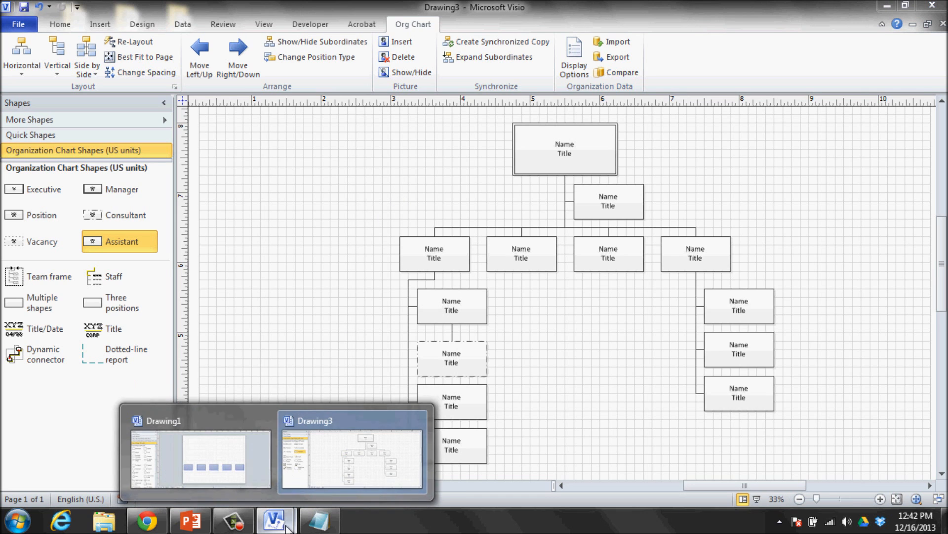
click(232, 470)
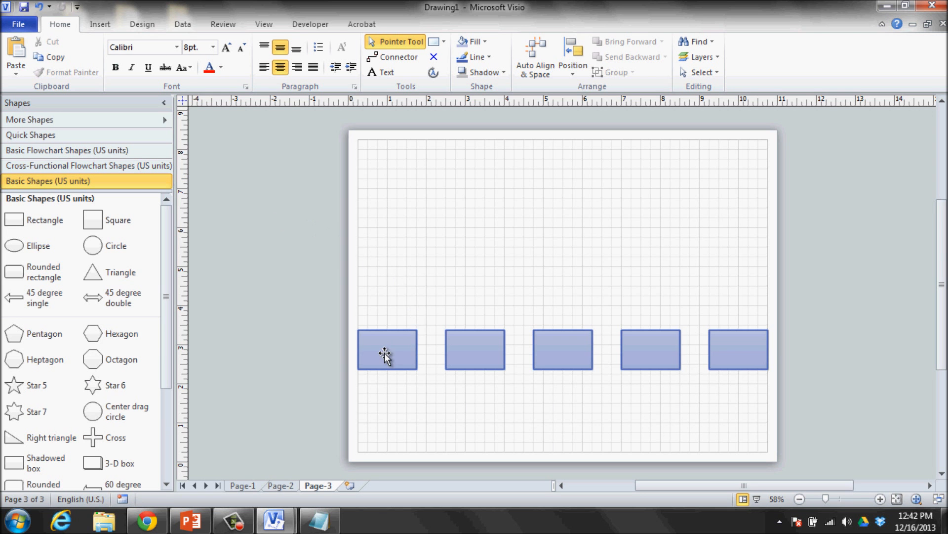
mouse_move(293, 525)
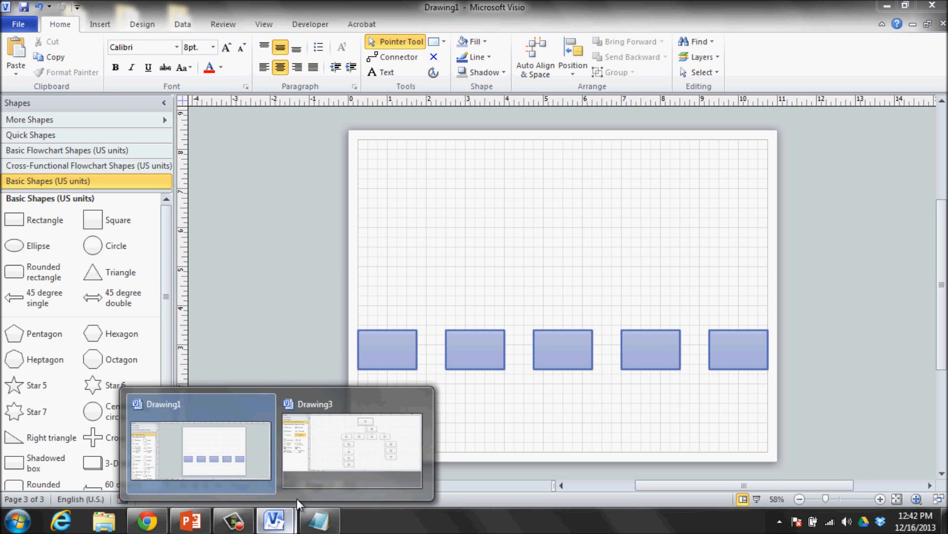
click(325, 459)
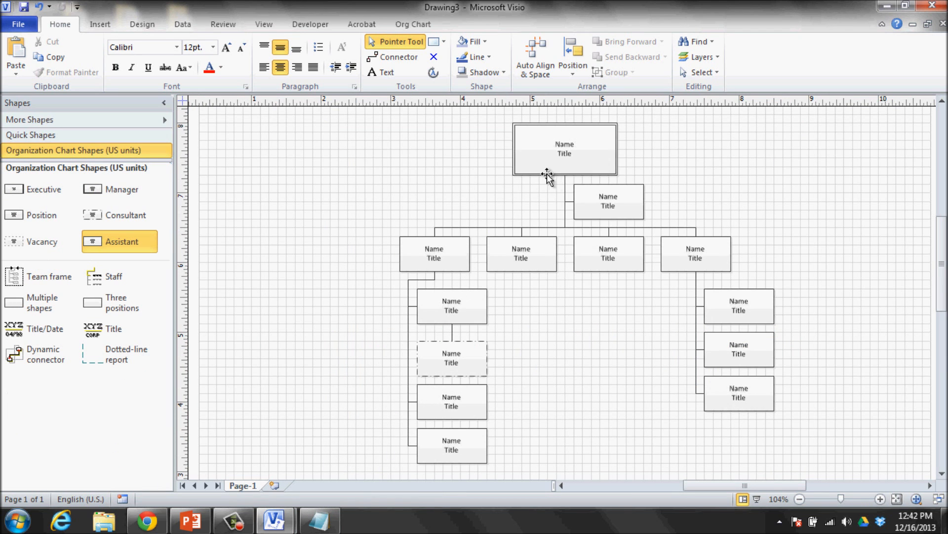
Step: Delete the three positions and the consultant below the leftmost second-level position
click(457, 250)
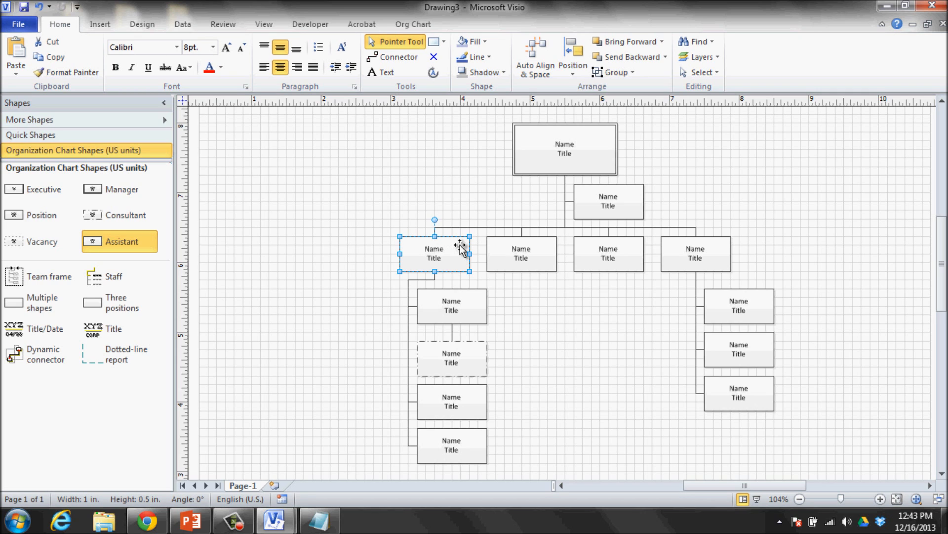
click(428, 298)
key(Delete)
click(431, 336)
key(Delete)
click(448, 385)
key(Delete)
click(444, 433)
key(Delete)
Step: Fill the leftmost second-level position with blue and give it a thicker blue outline
click(440, 256)
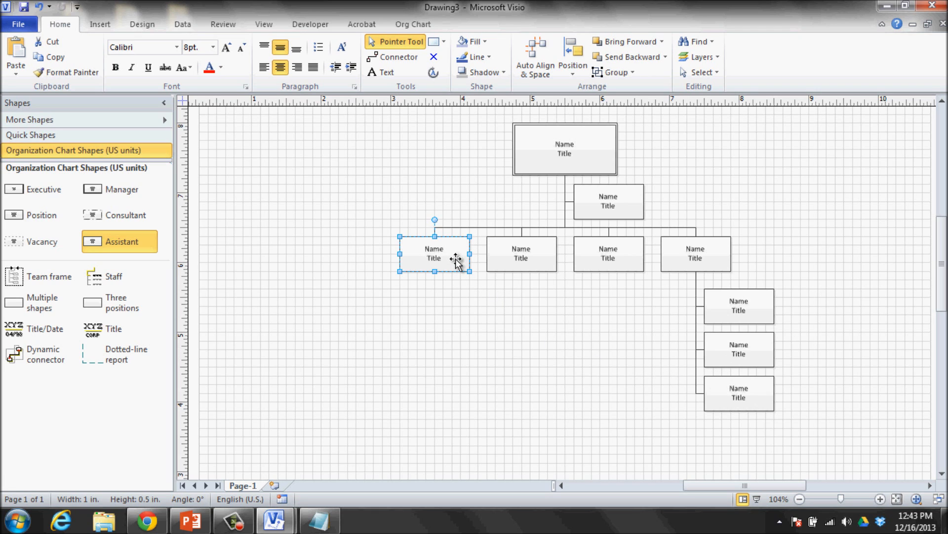
click(463, 44)
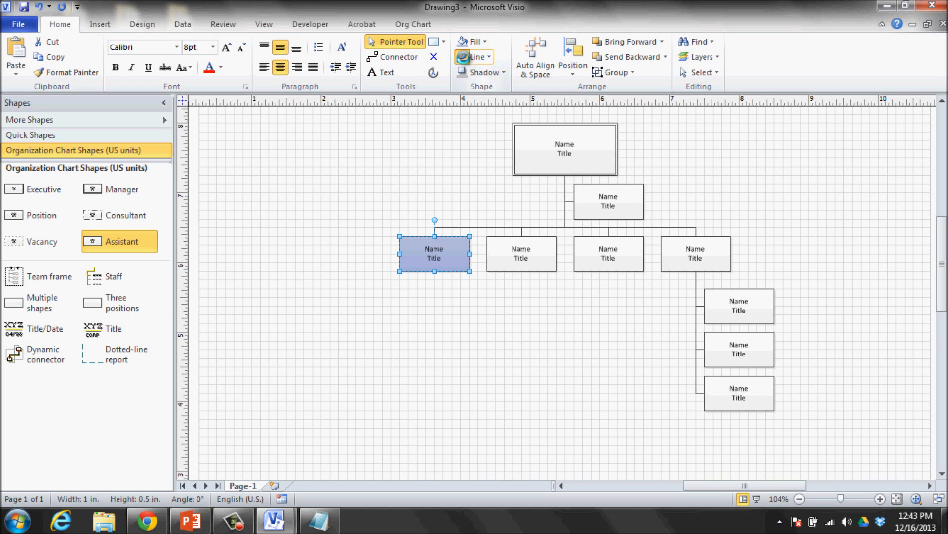
click(489, 59)
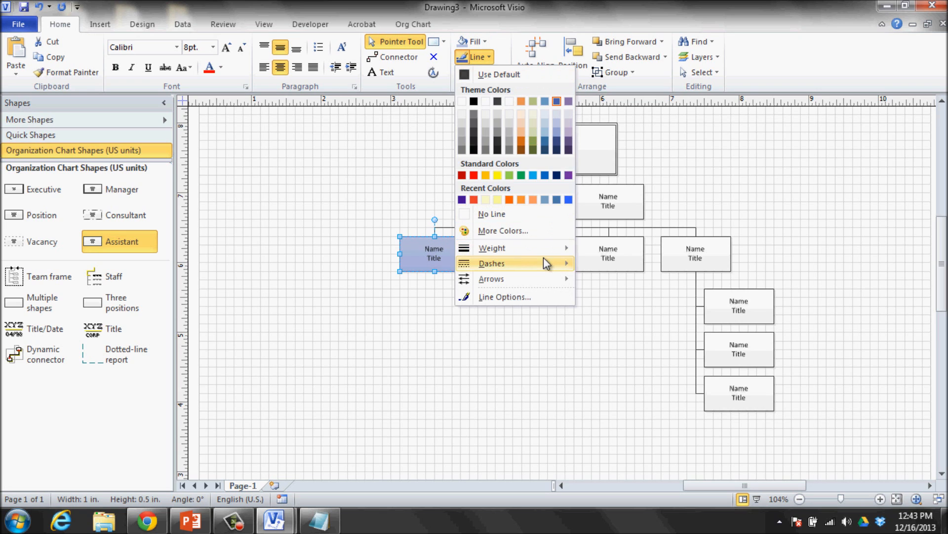
click(630, 346)
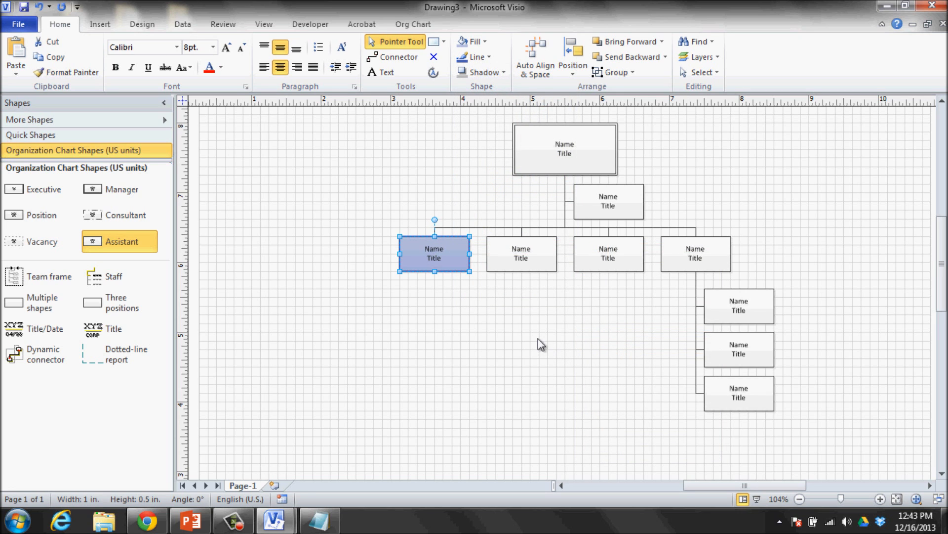
Step: Attach a Position shape below the second position from the left in the second level
click(499, 342)
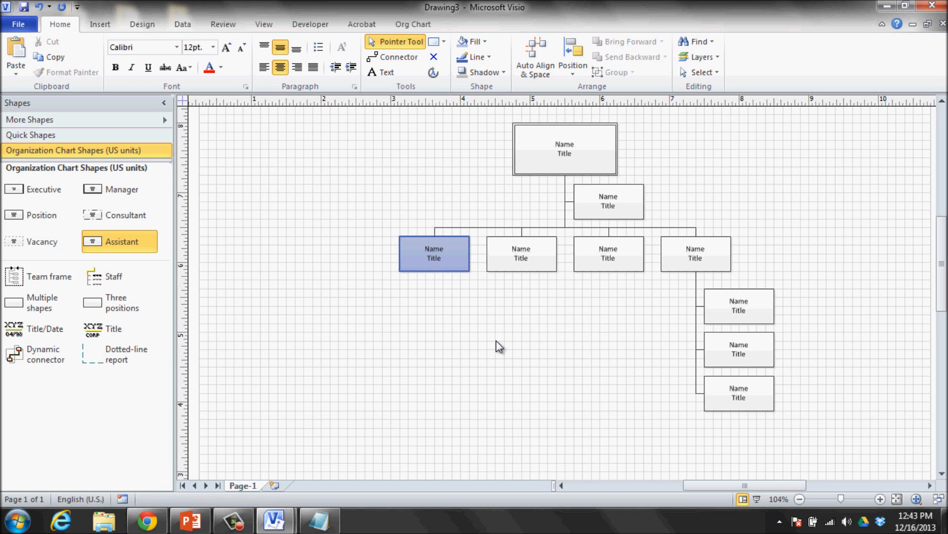
drag(40, 218, 542, 312)
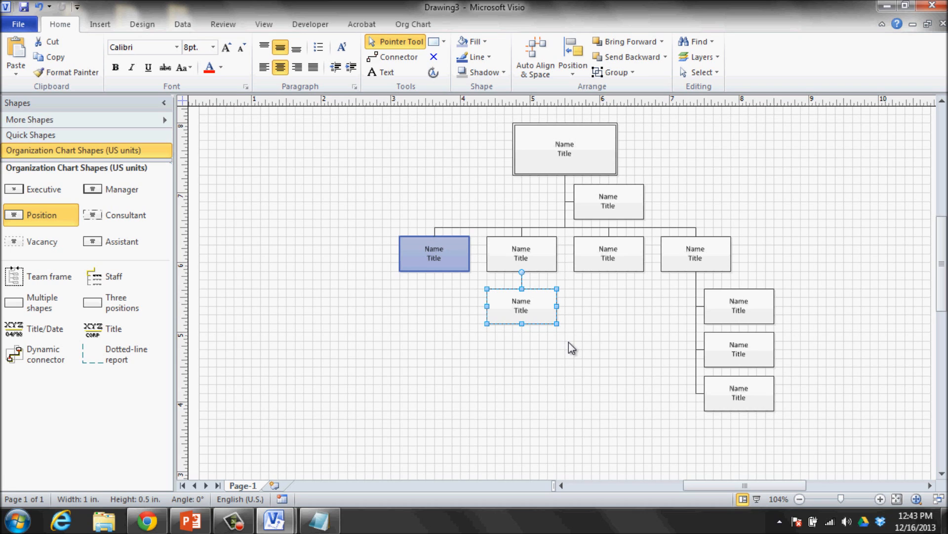
Step: Create a new stencil in US units and move the blue position from the chart into it as a master shape
click(438, 255)
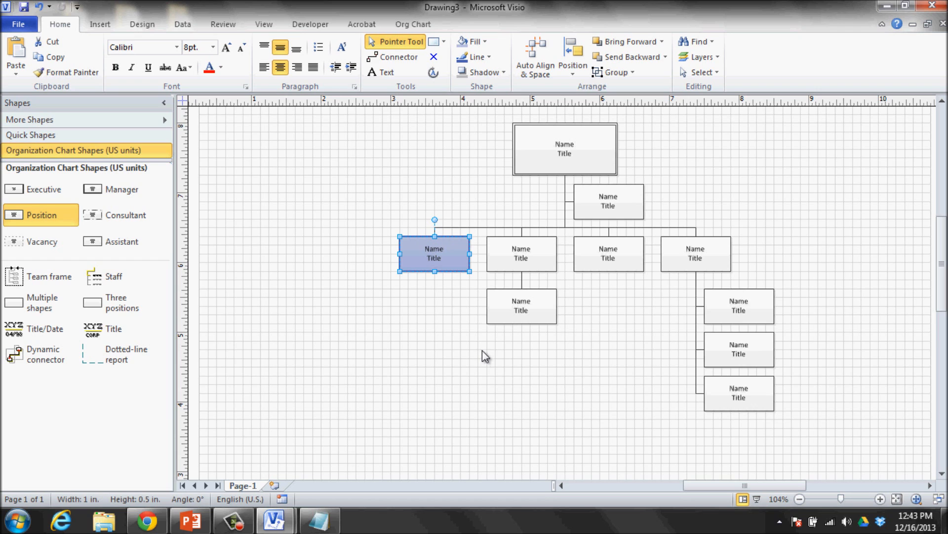
click(137, 124)
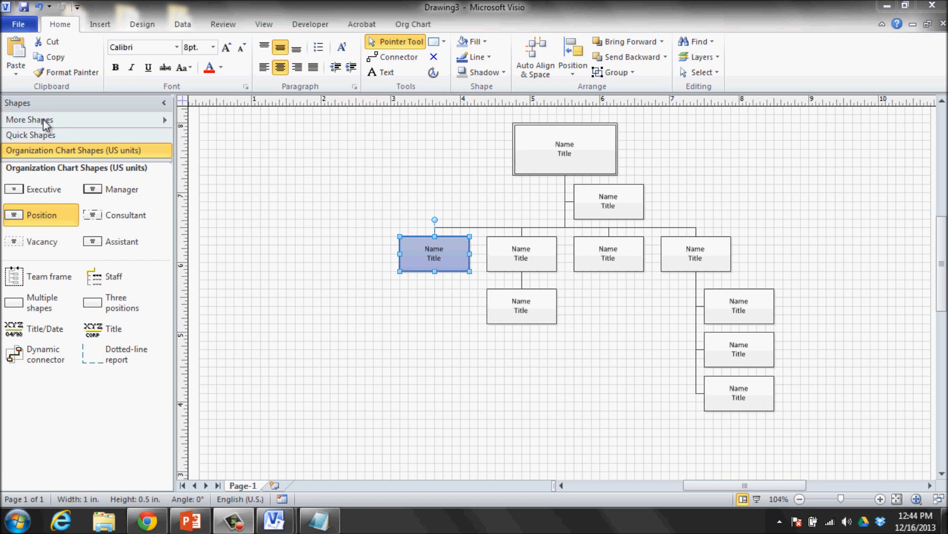
click(44, 120)
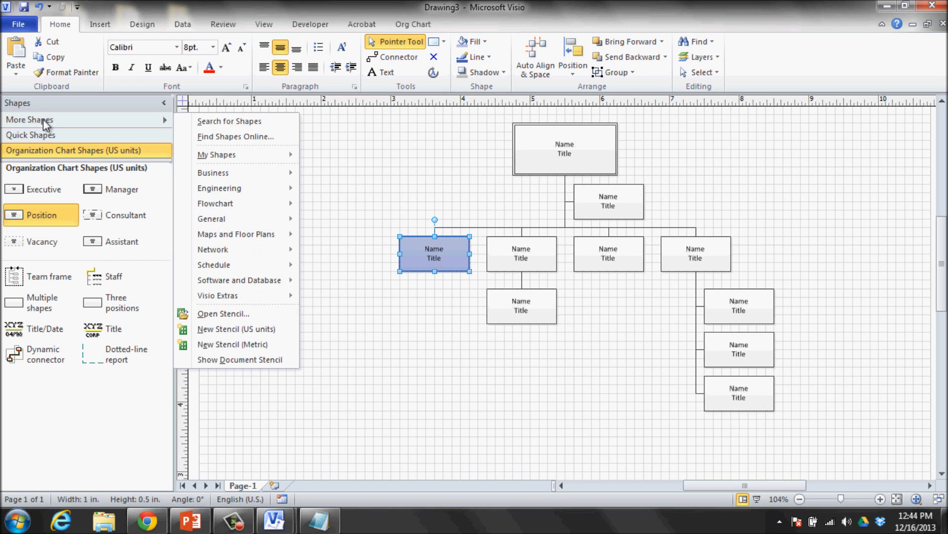
click(244, 329)
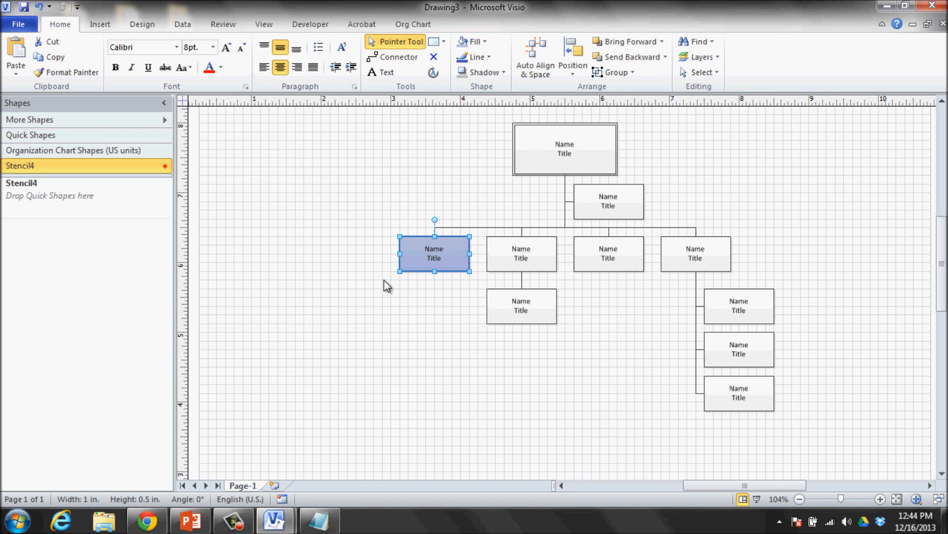
drag(432, 257, 49, 204)
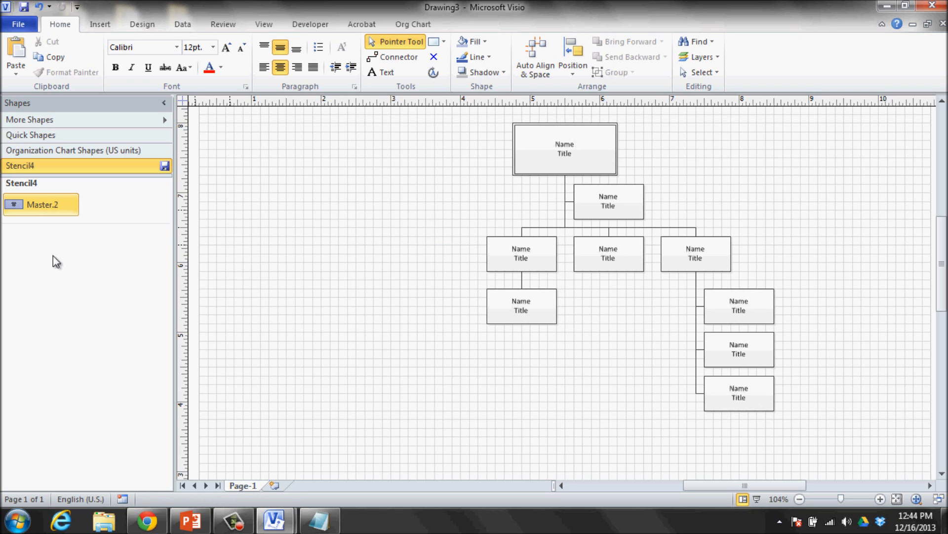
Step: Save the new stencil in the My Shapes folder as "Additional Company Shapes"
click(165, 166)
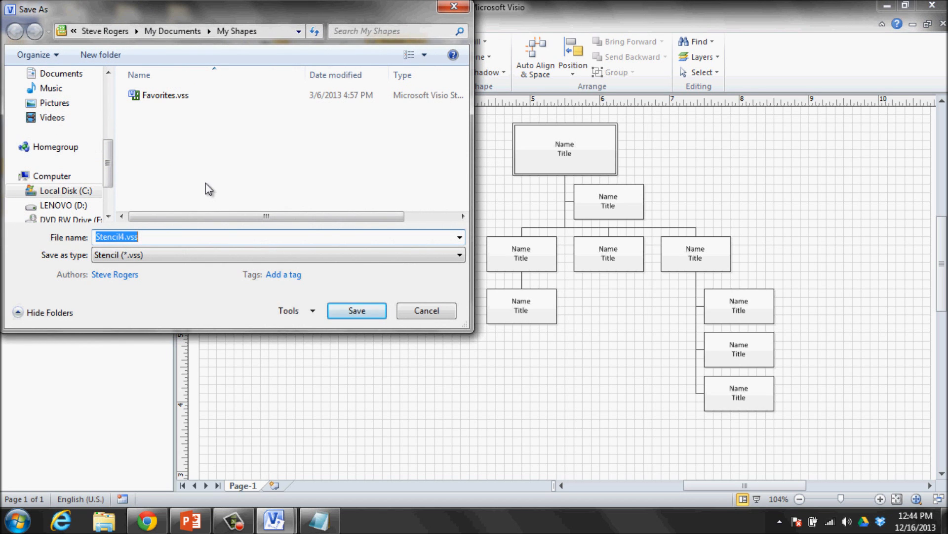
text(Su)
text(hapes)
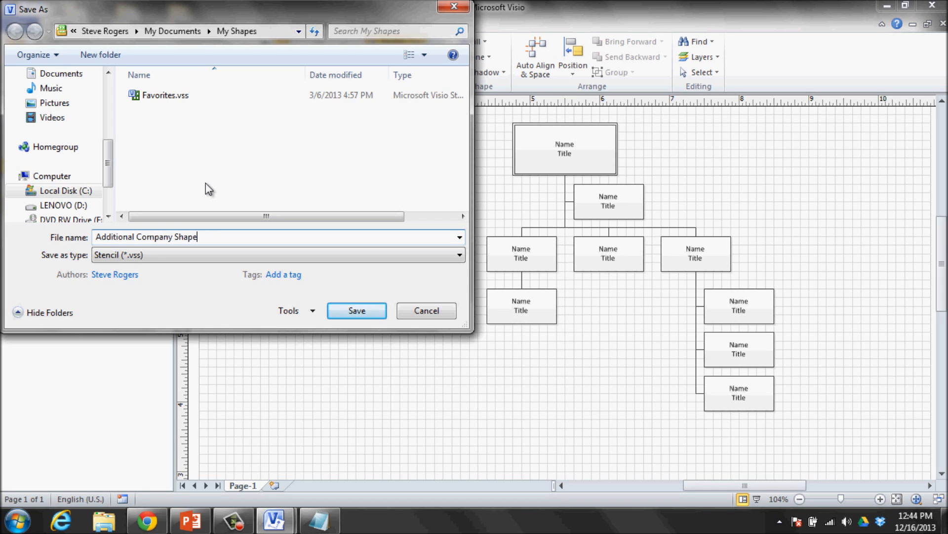
key(Return)
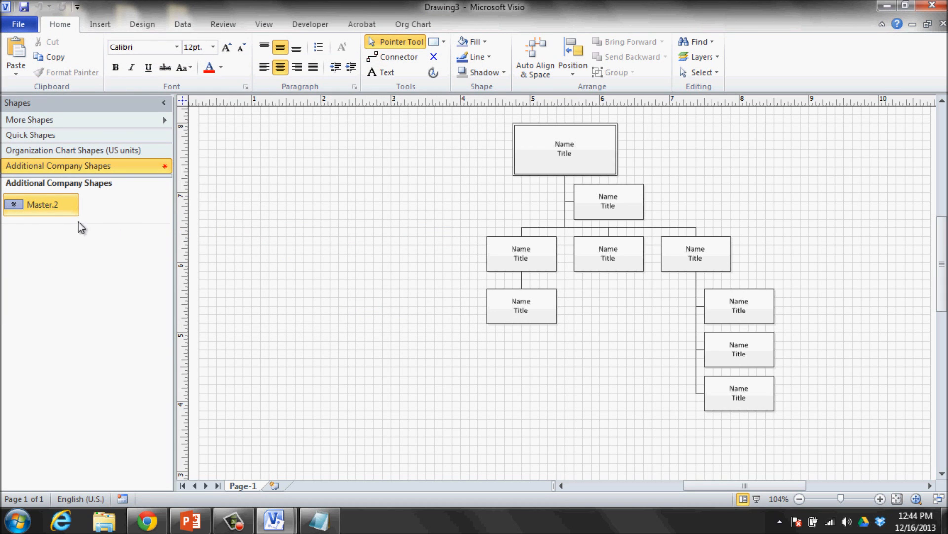
Step: Rename the blue master shape "Additional Company Employee" and save the stencil
right_click(51, 206)
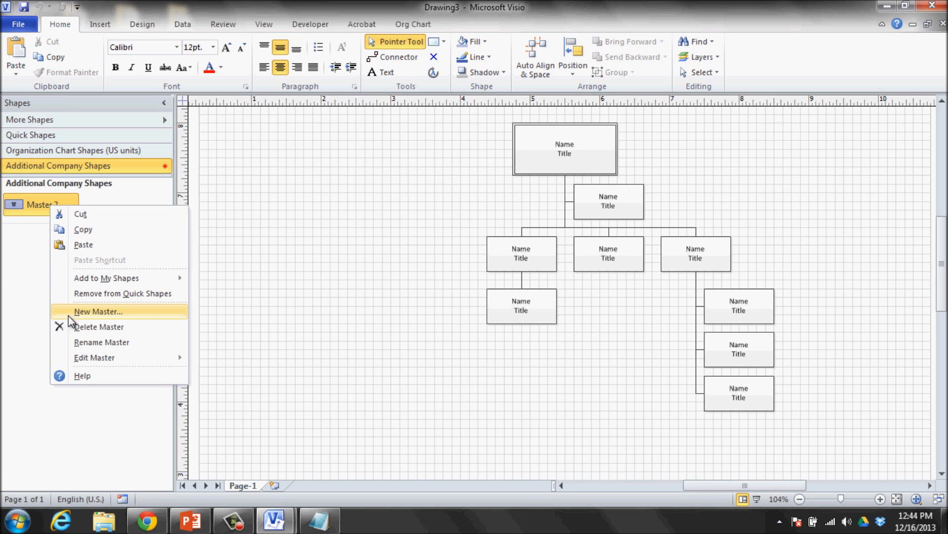
click(94, 342)
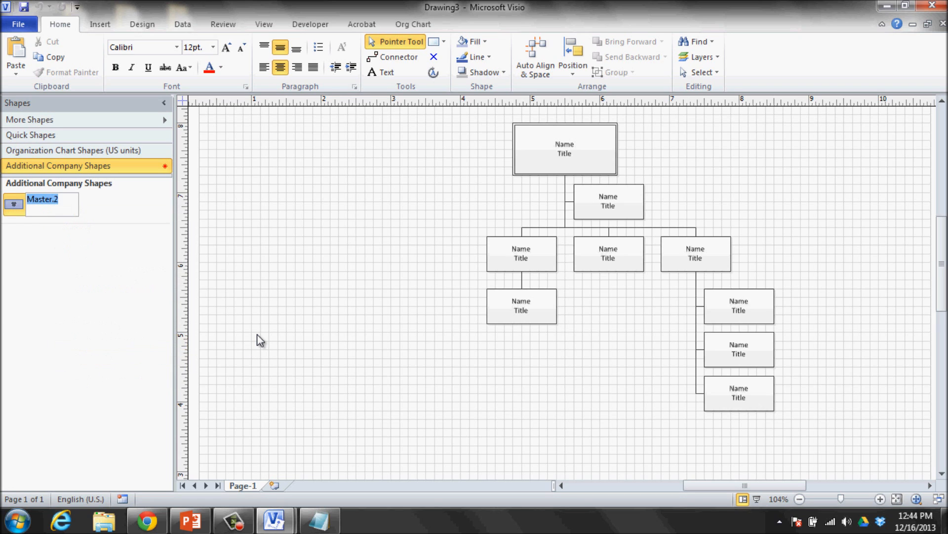
text(Ad)
text(ditional Compa)
text(ny Employee)
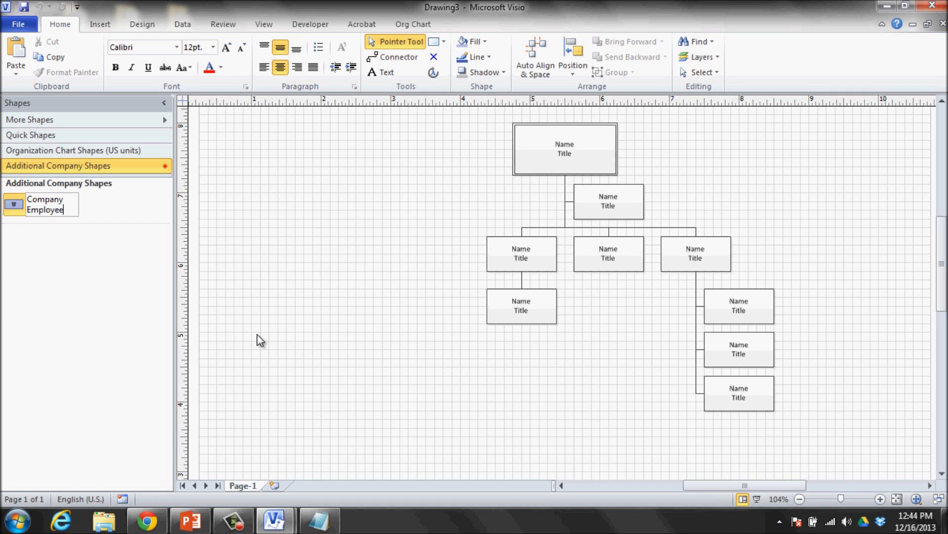
key(Return)
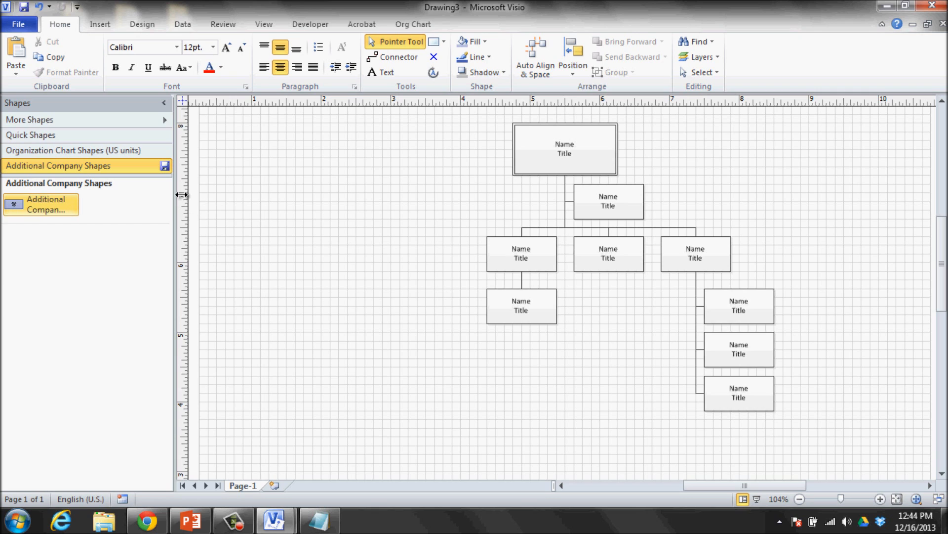
click(166, 168)
Step: Attach a blue custom shape under the executive and another beneath it, and arrange the executive's subordinates in a centred horizontal layout
drag(44, 205, 561, 148)
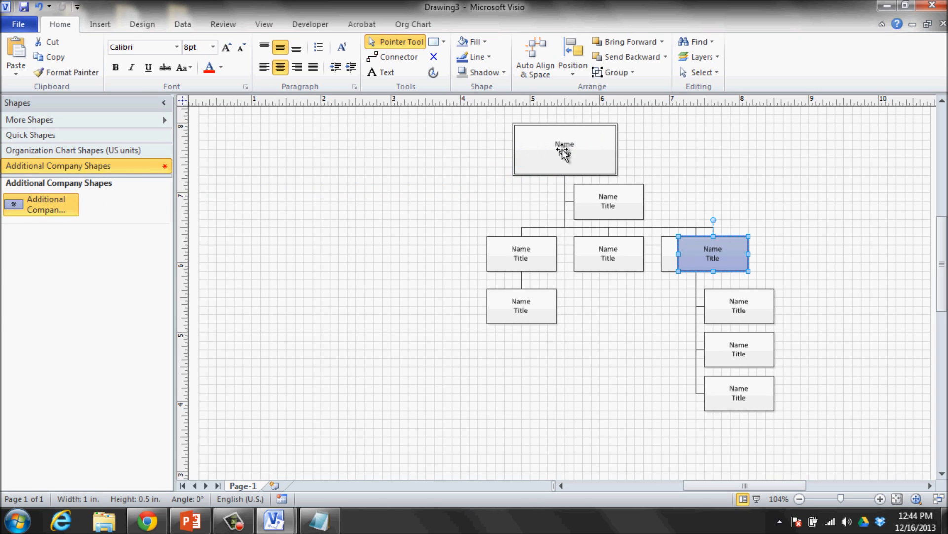
drag(38, 206, 710, 254)
click(581, 173)
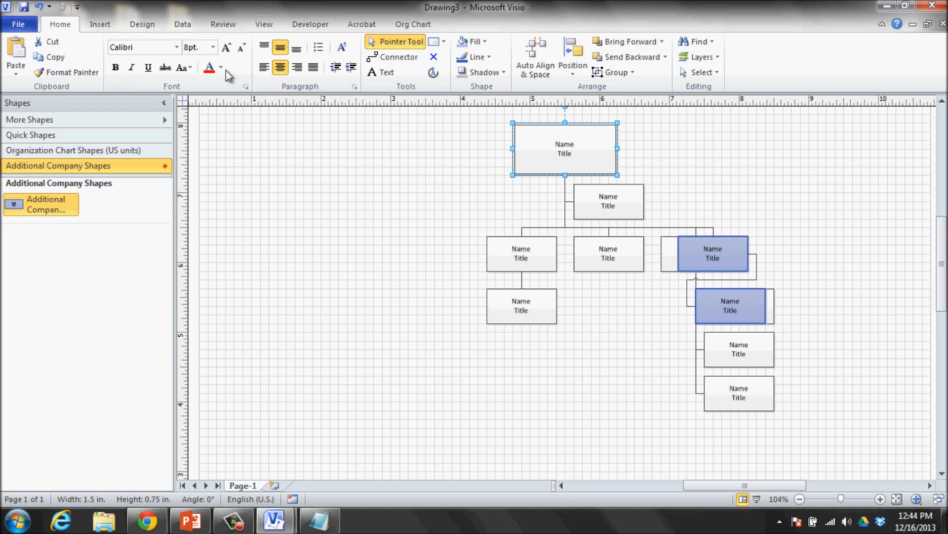
click(410, 24)
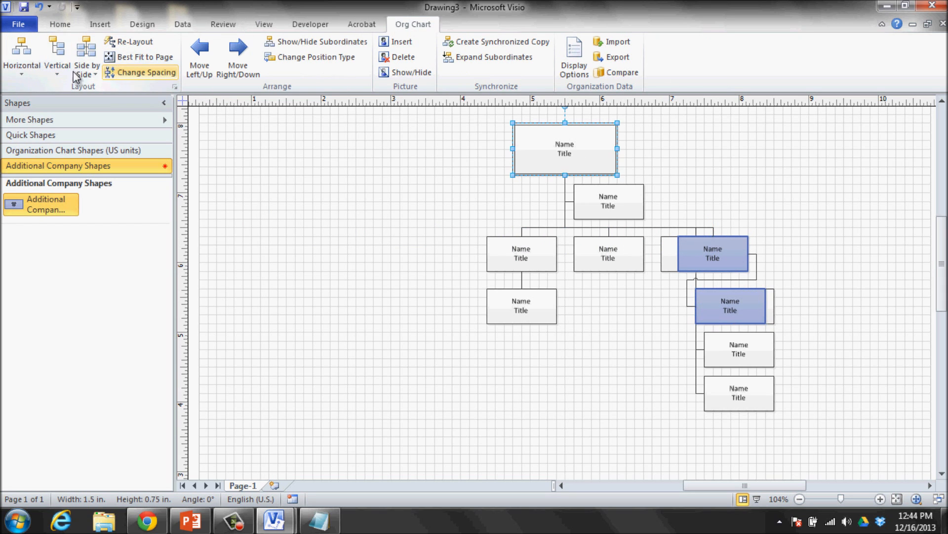
click(28, 73)
click(28, 96)
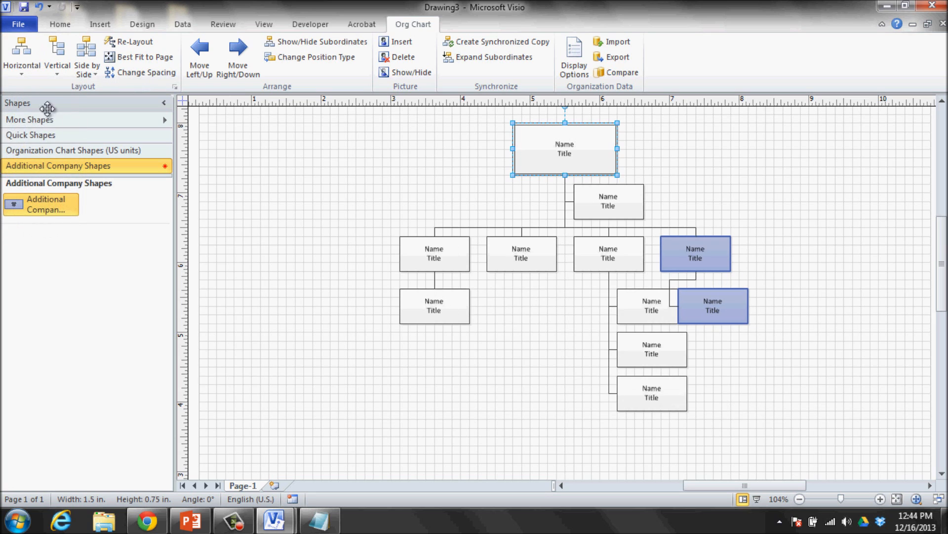
Step: Attach two more blue custom shapes under the second-level blue position and two under its middle subordinate
click(712, 258)
mouse_move(695, 257)
mouse_down()
mouse_move(735, 265)
mouse_move(712, 257)
mouse_up()
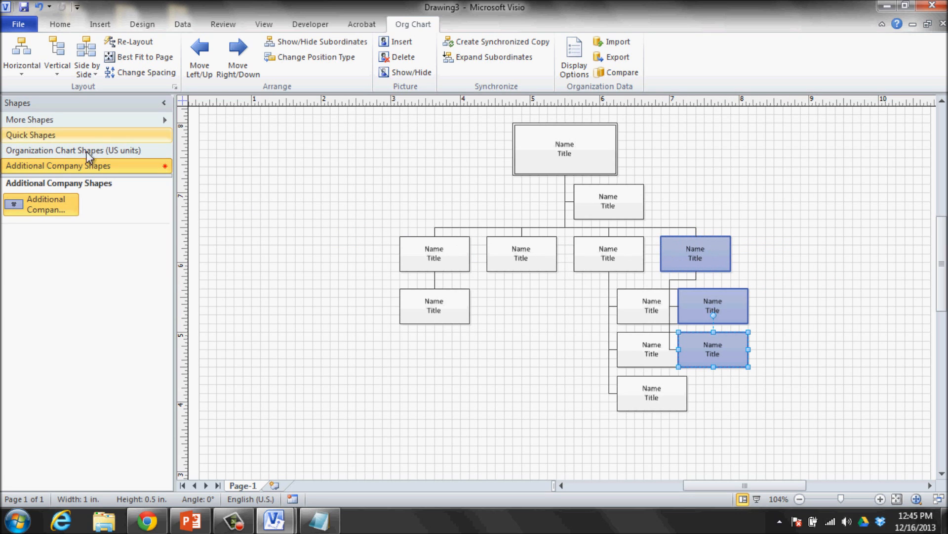
drag(38, 203, 695, 258)
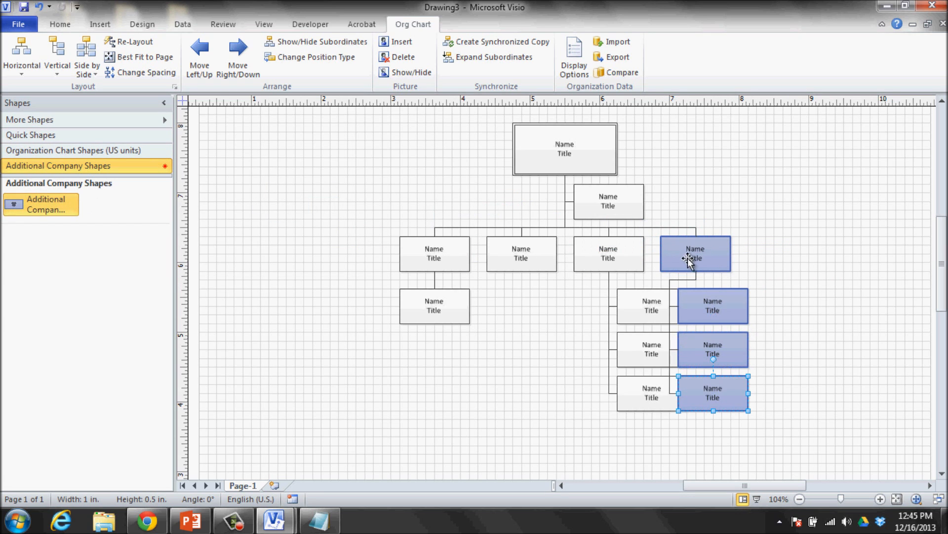
drag(54, 207, 726, 346)
drag(50, 203, 711, 348)
Step: Apply the centred horizontal layout to the second-level blue position's subordinates and reapply it to the executive
click(691, 253)
click(21, 55)
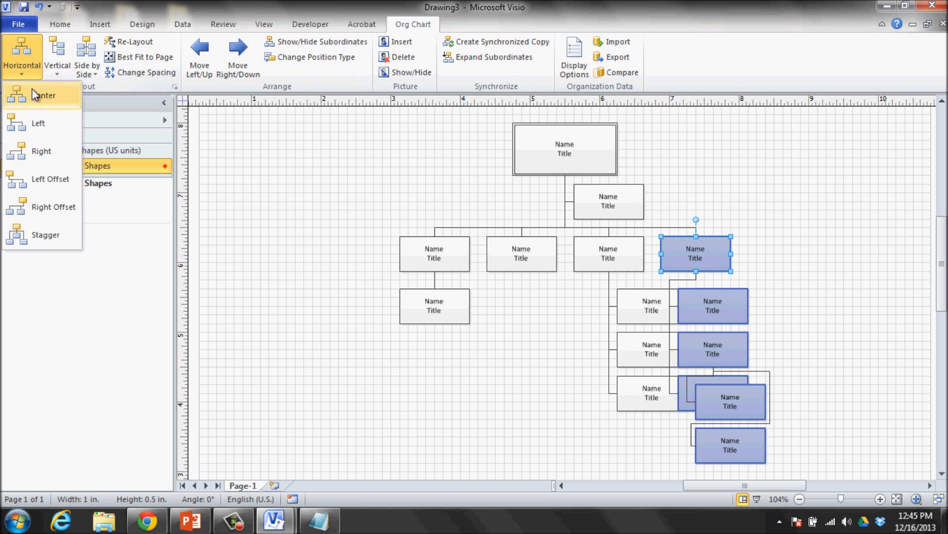
click(33, 95)
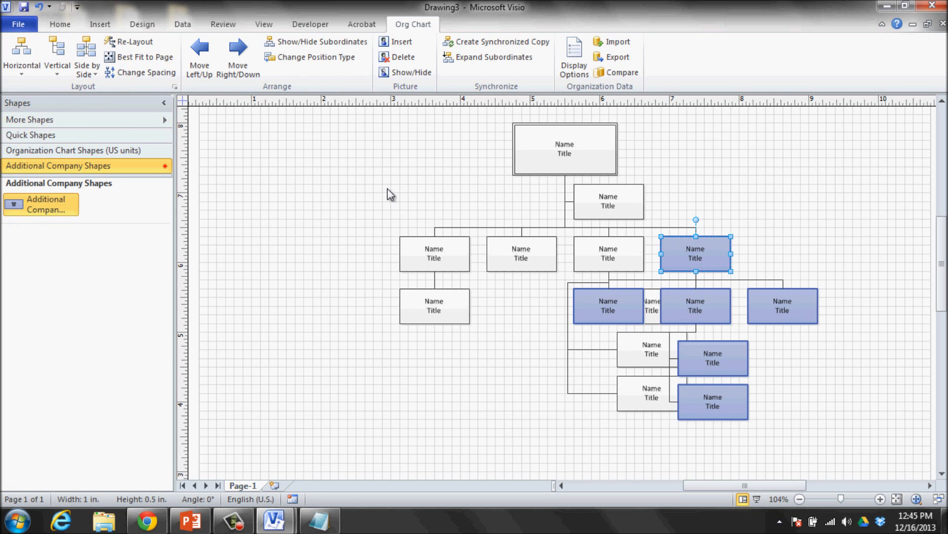
click(583, 157)
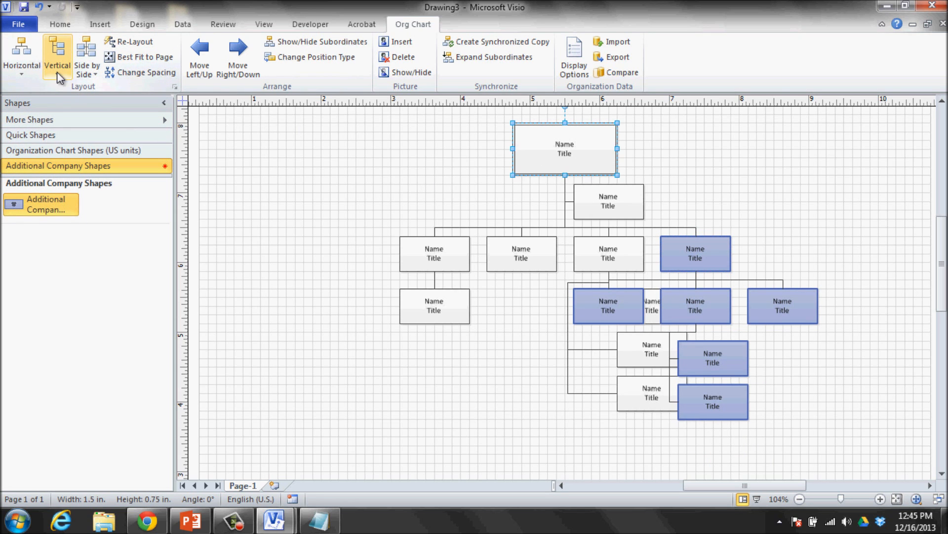
click(25, 65)
click(28, 95)
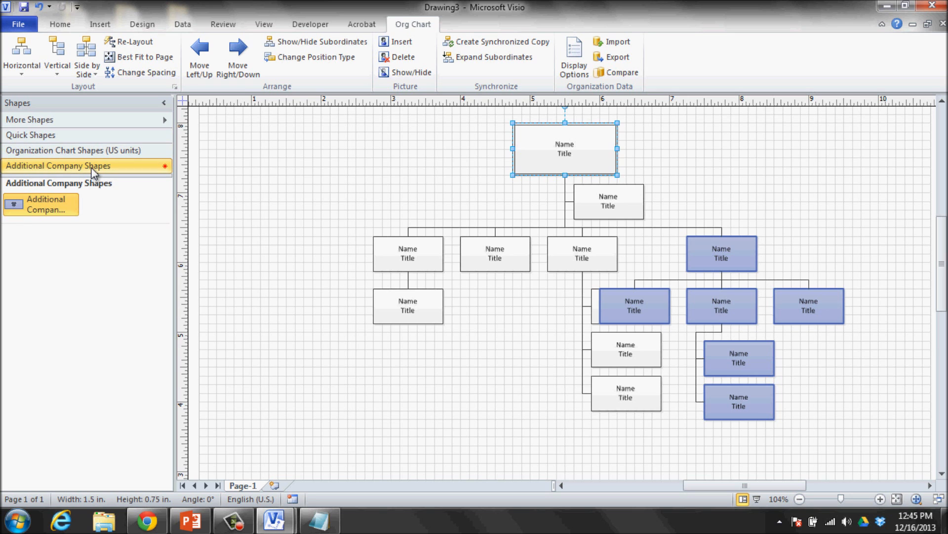
Step: Delete the entire organization chart from the page
click(13, 30)
click(21, 27)
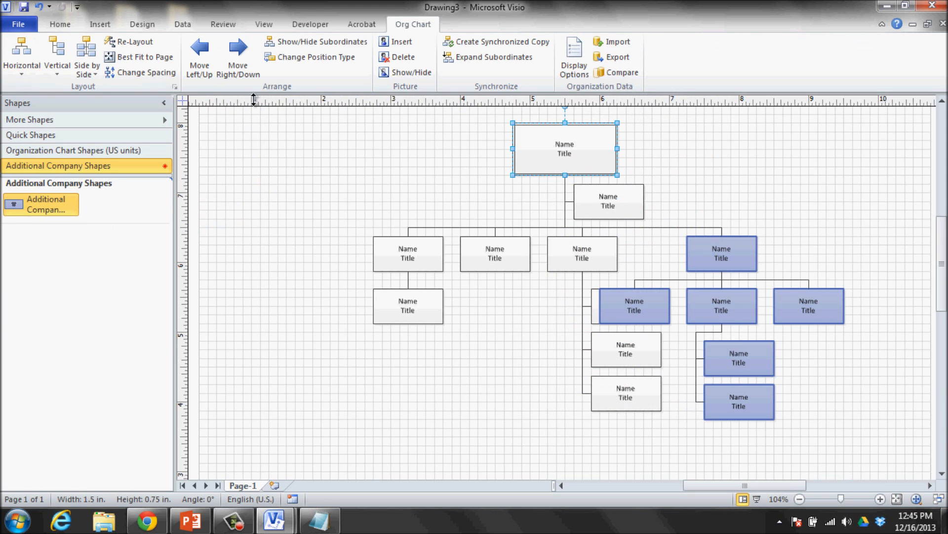
click(378, 168)
key(ctrl+a)
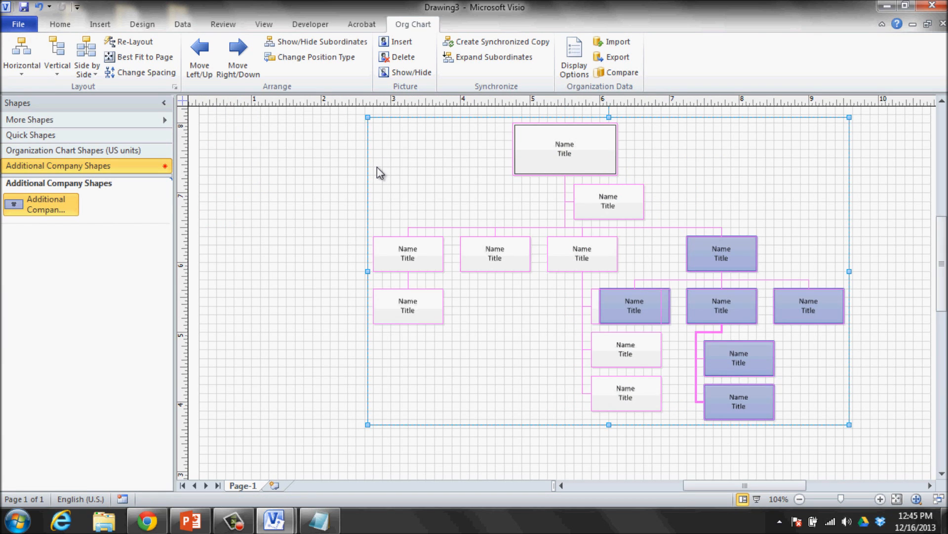
key(Delete)
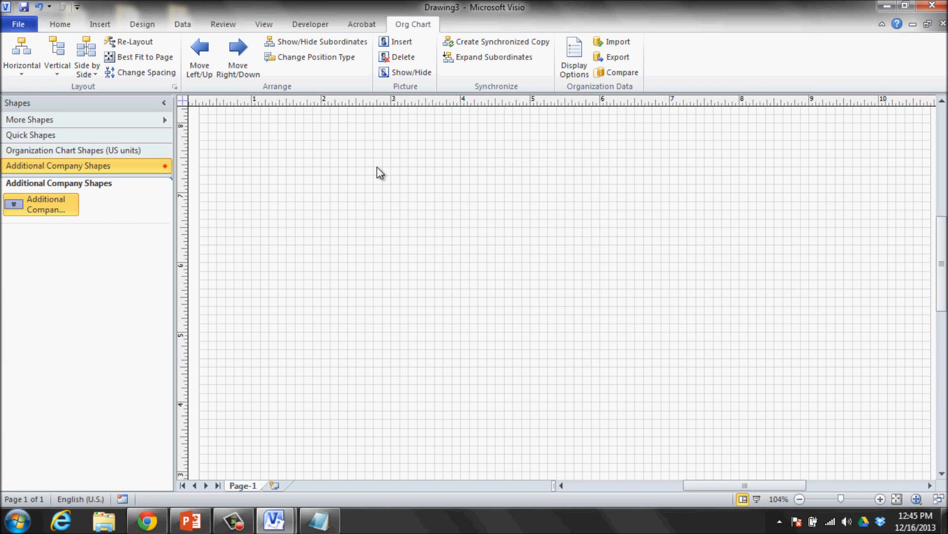
click(897, 498)
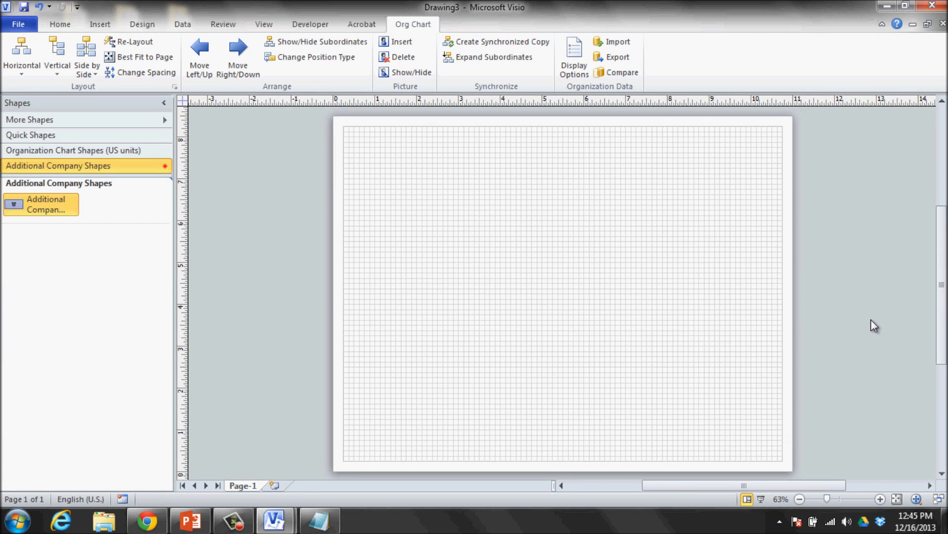
Step: Save the empty drawing on the Desktop as "Company Org Chart Template" in Template (*.vst) format
click(20, 24)
click(36, 66)
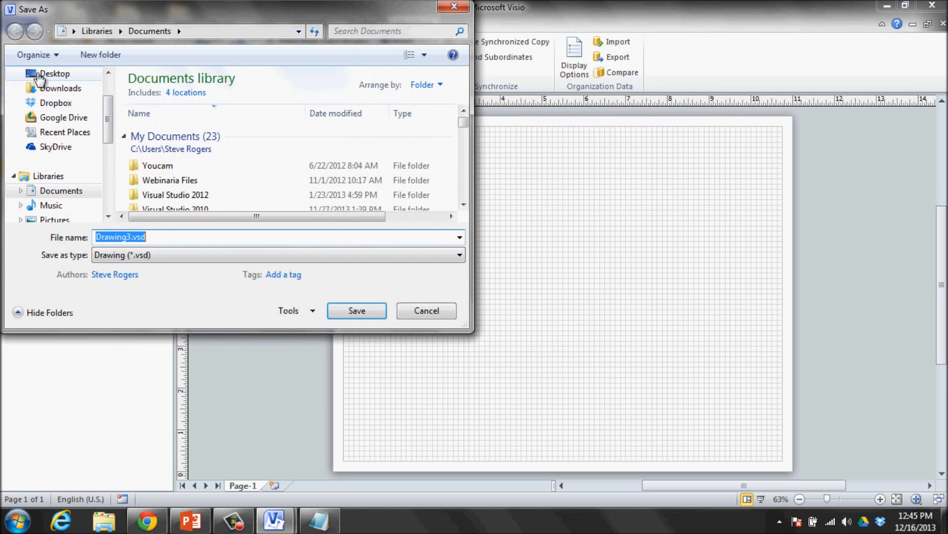
click(59, 78)
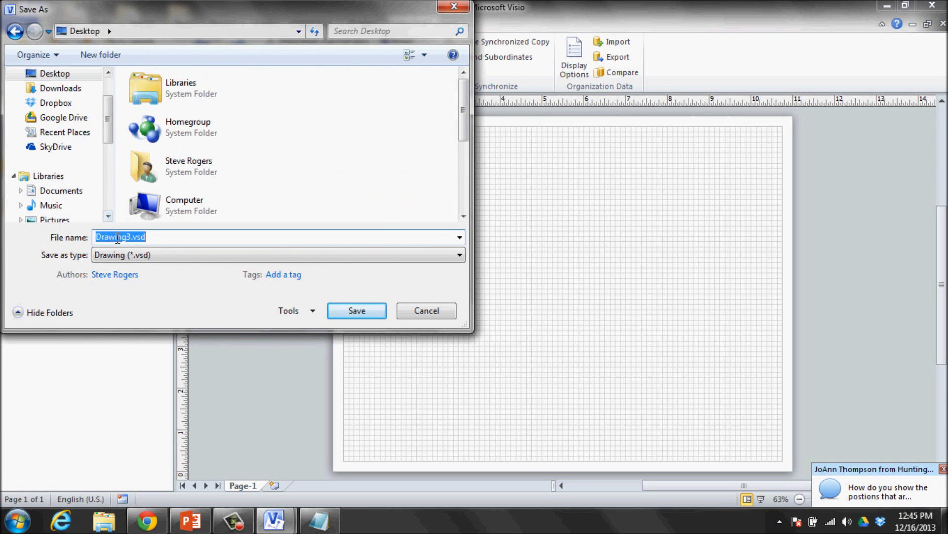
text(C)
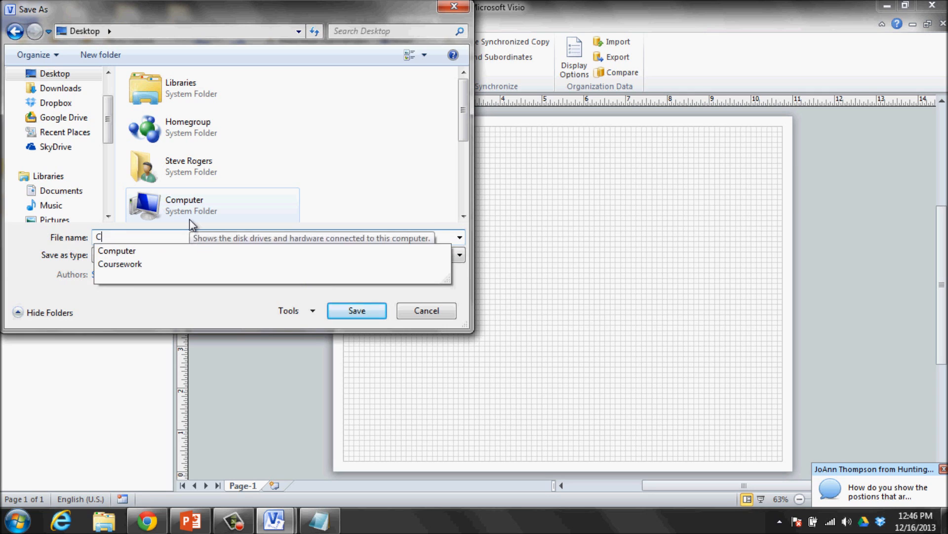
text(ompany O)
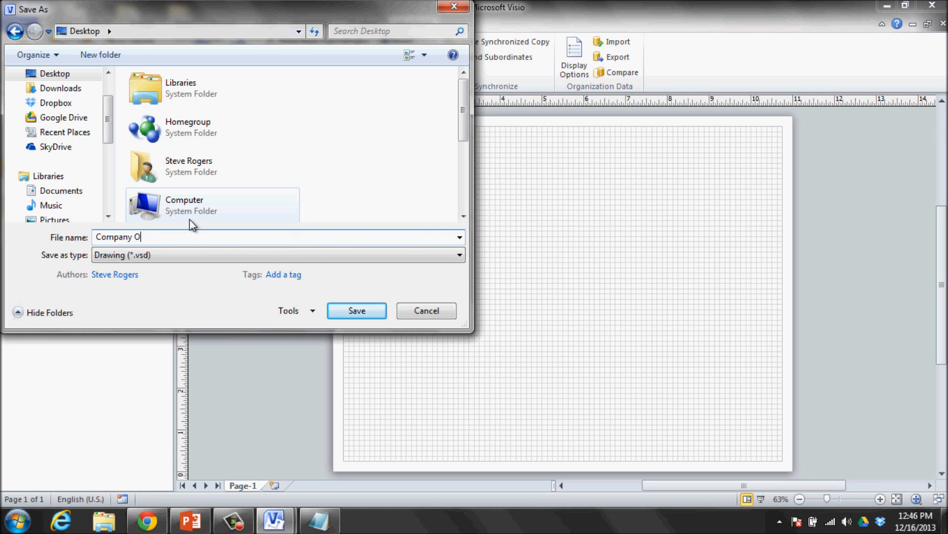
text(rg Chart Template)
click(163, 256)
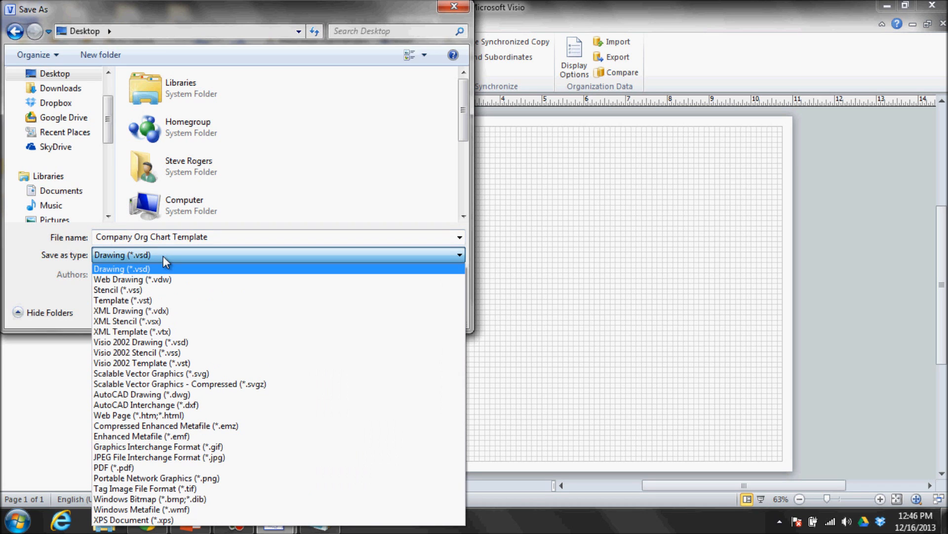
click(149, 300)
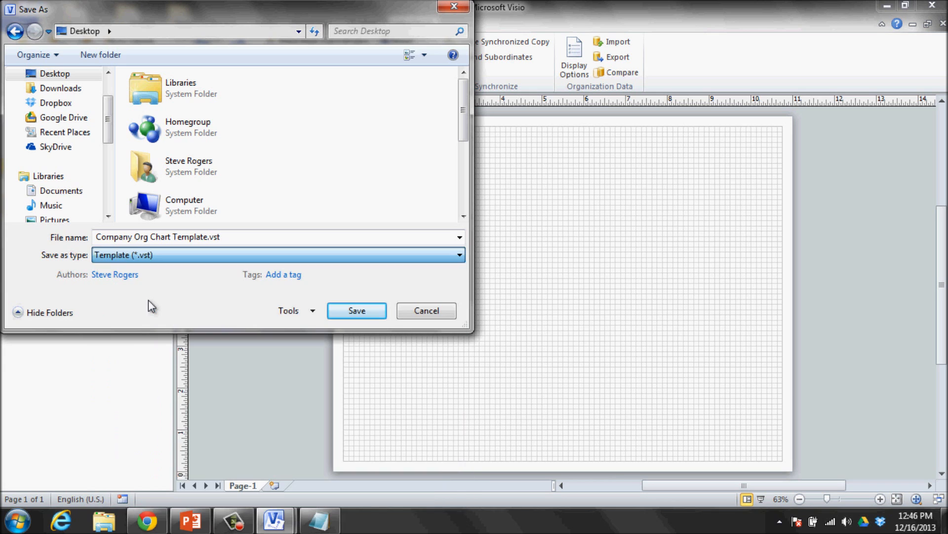
click(357, 310)
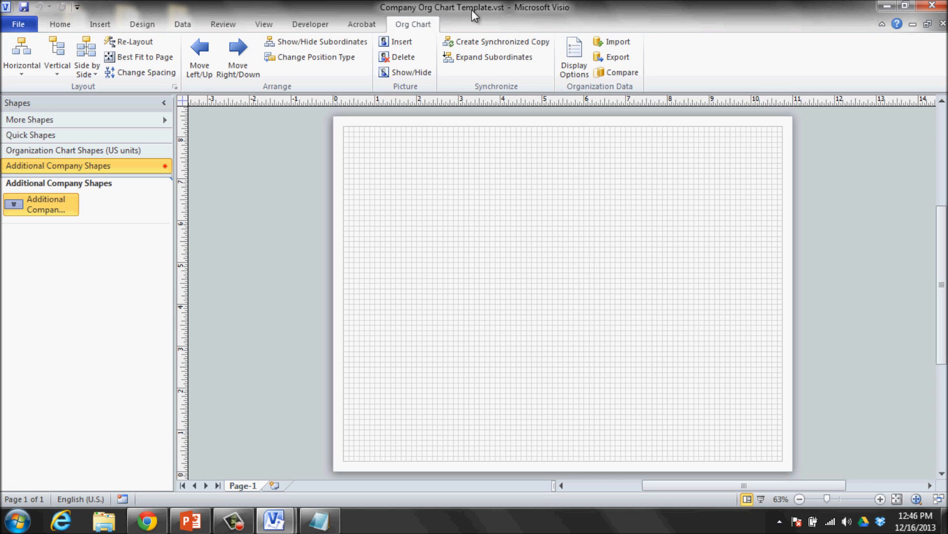
Step: Check both stencils in the template, close Visio, and start a new drawing from Company Org Chart Template.vst on the desktop
click(106, 152)
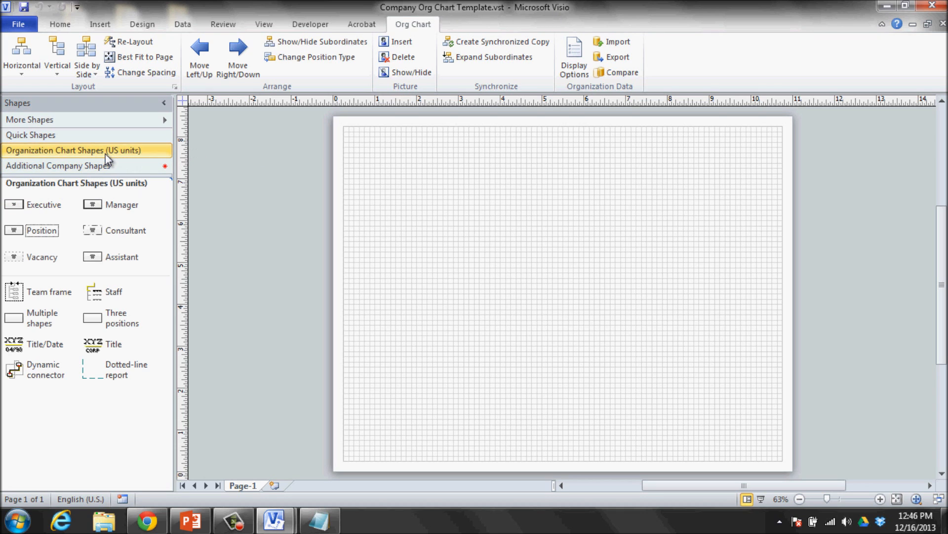
click(100, 165)
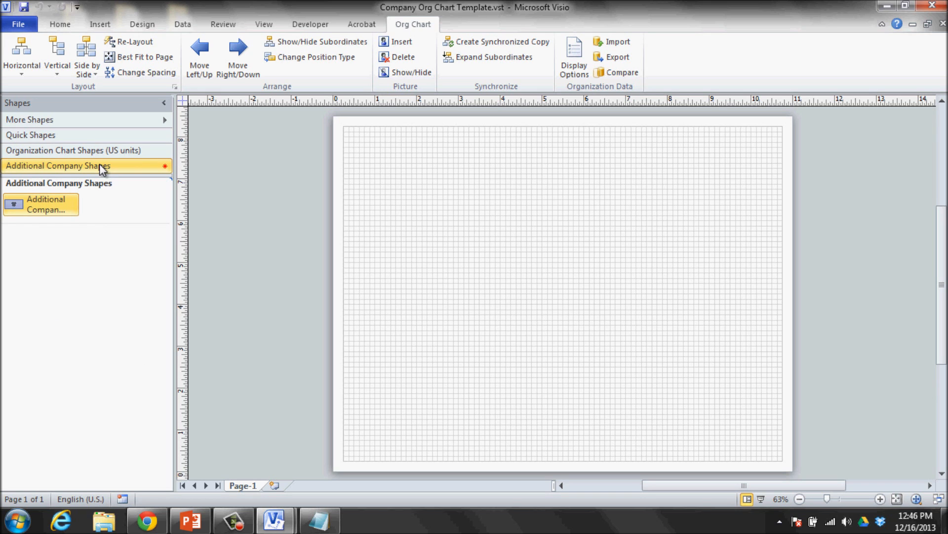
click(932, 8)
click(475, 274)
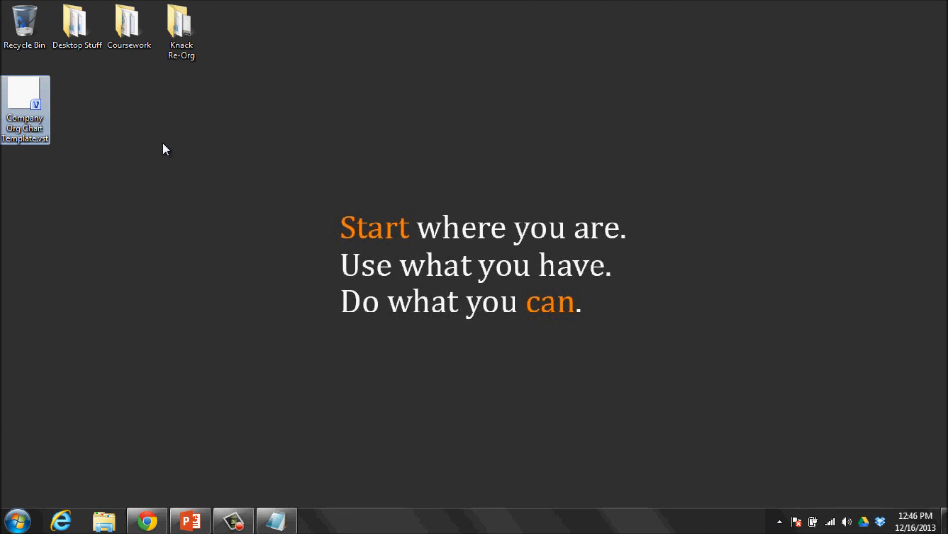
double_click(33, 103)
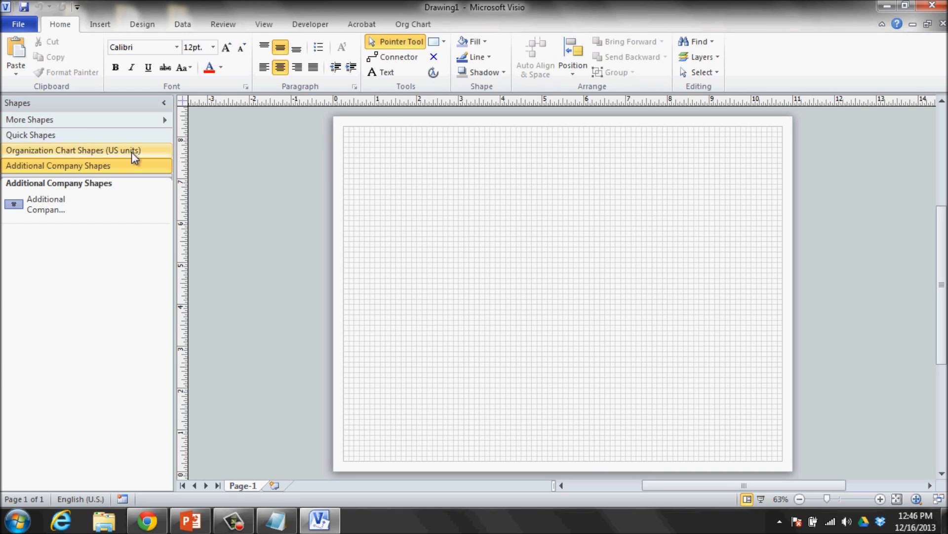
Step: Place an Executive shape from the organization chart stencil at the page's top centre and attach a Position shape below it
click(129, 152)
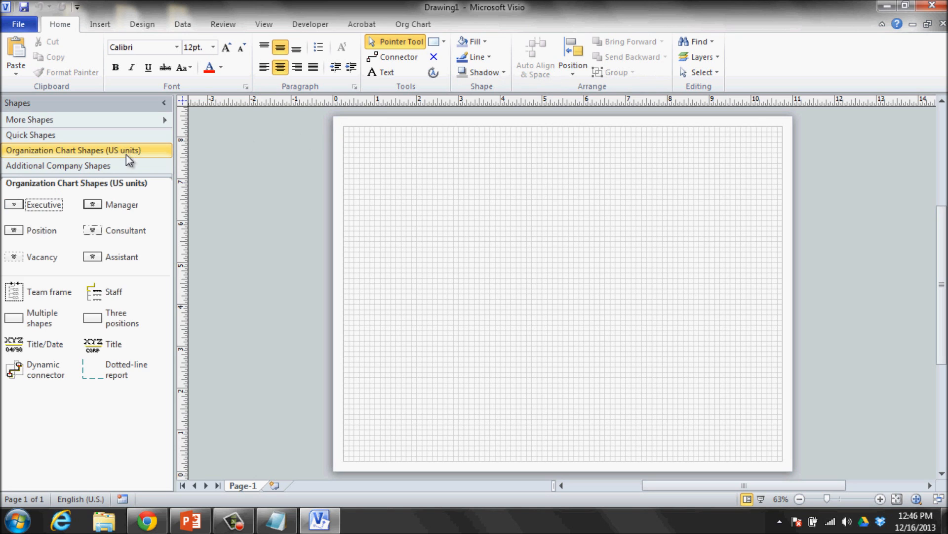
drag(42, 204, 571, 166)
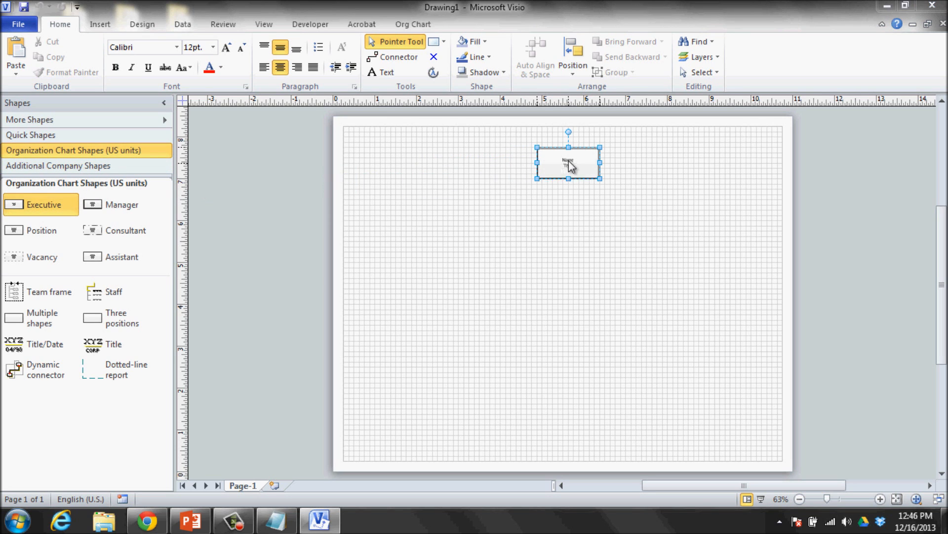
click(563, 308)
drag(20, 238, 549, 168)
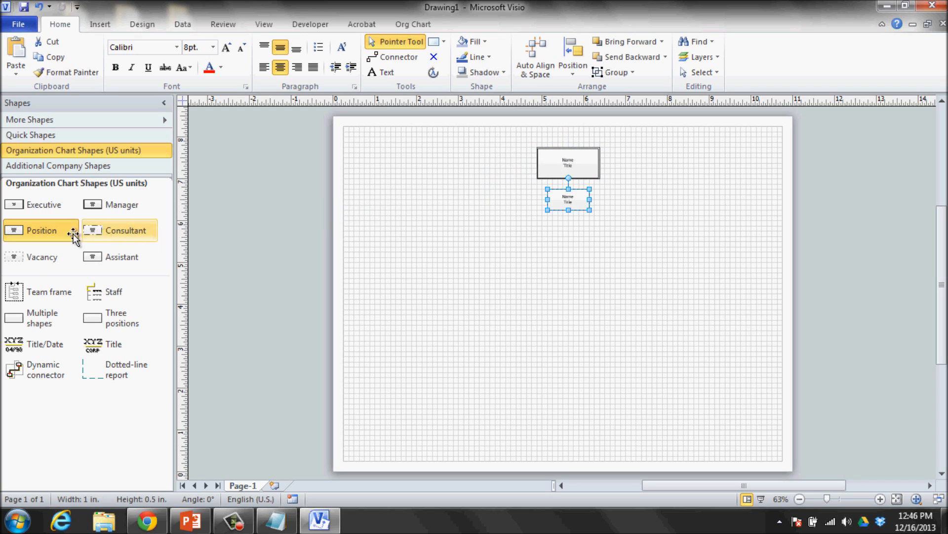
Step: Attach a second Position shape and one custom shape from the Additional Company Shapes stencil beneath the Executive
drag(73, 236, 555, 163)
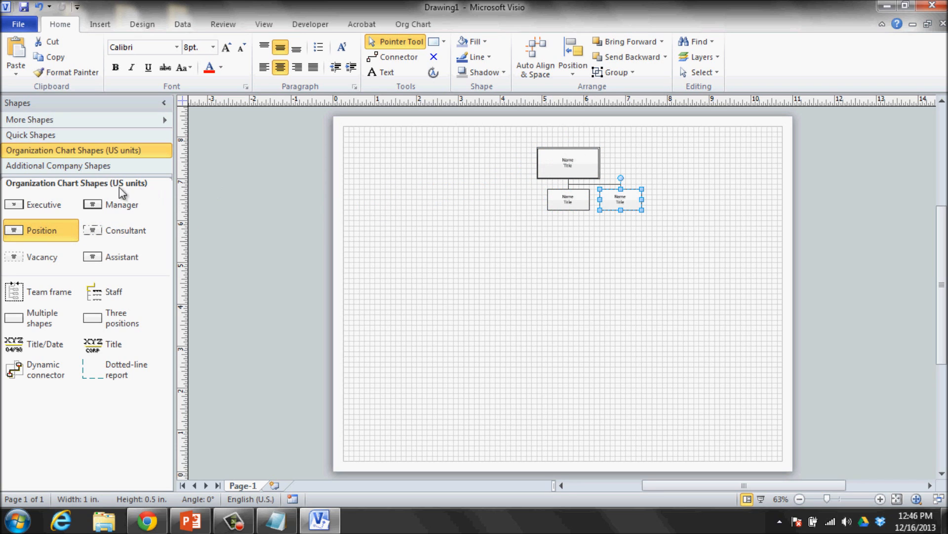
click(99, 168)
drag(30, 210, 559, 168)
Step: Attach three more custom company shapes as subordinates of the blue shape under the Executive
drag(29, 210, 515, 199)
drag(67, 209, 465, 207)
drag(110, 206, 515, 201)
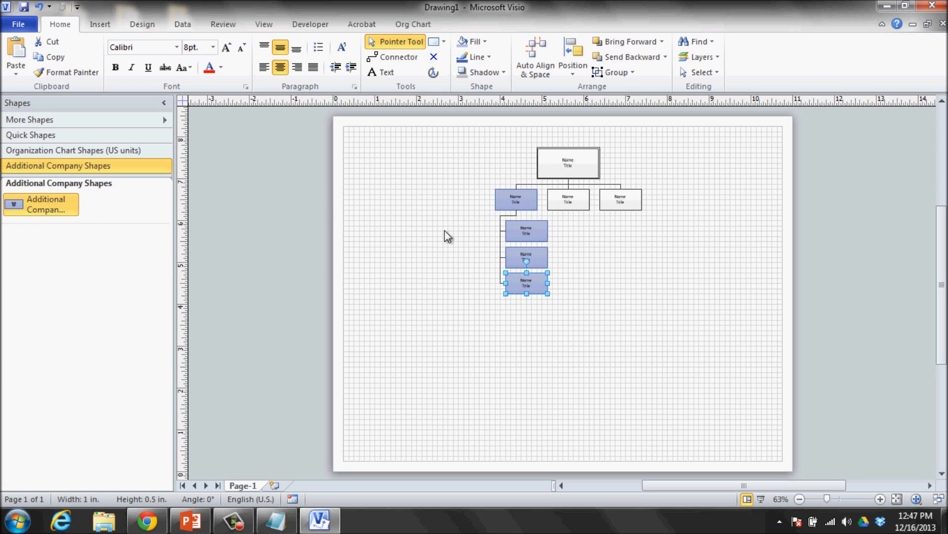
Step: Attach two Position shapes from the organization chart stencil beneath the right-hand second-level Position
click(97, 151)
drag(35, 233, 621, 204)
drag(35, 231, 620, 202)
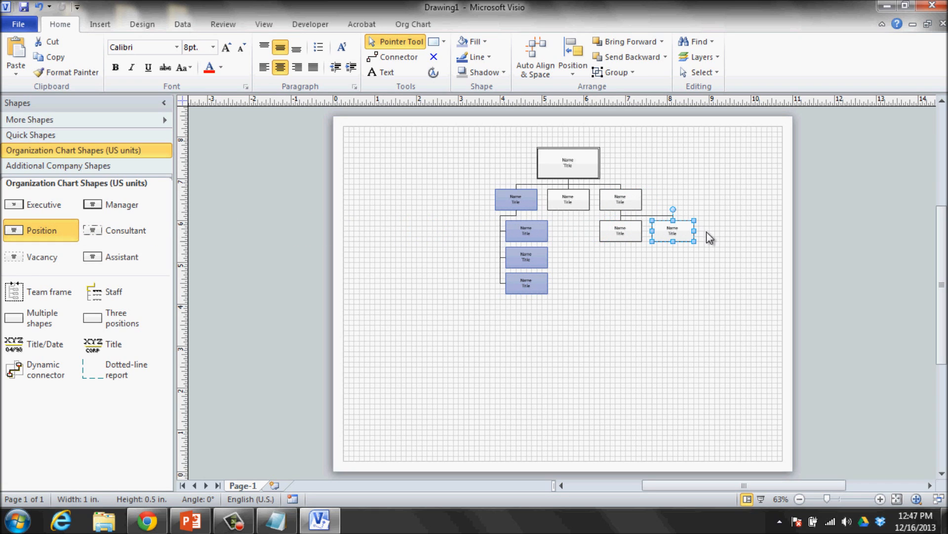
click(751, 214)
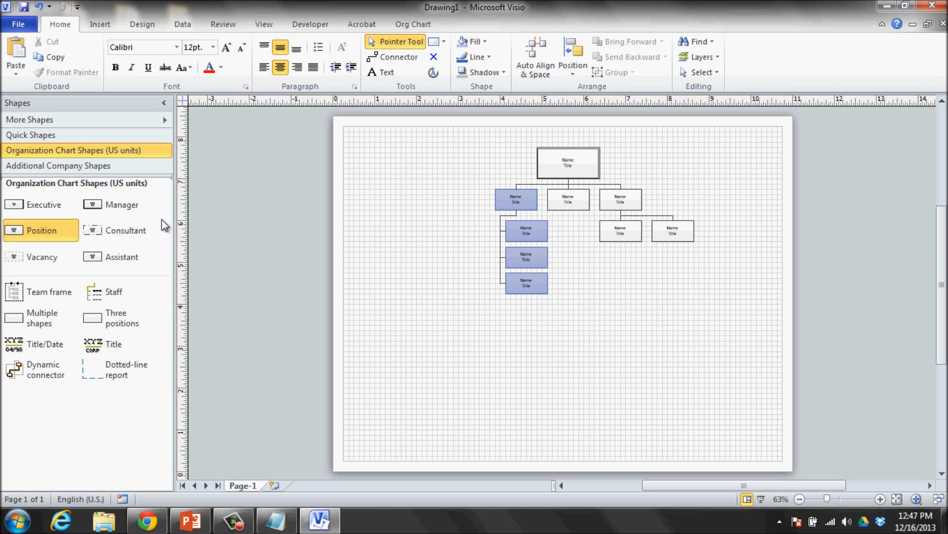
Step: Display the Additional Company Shapes stencil, check the meeting chat in Chrome for attendee questions, and return to Visio
click(63, 165)
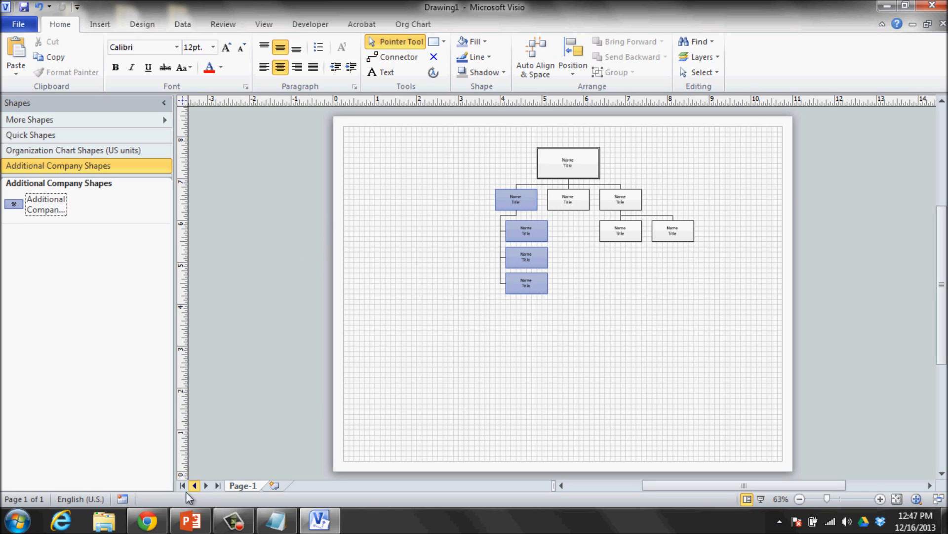
click(159, 525)
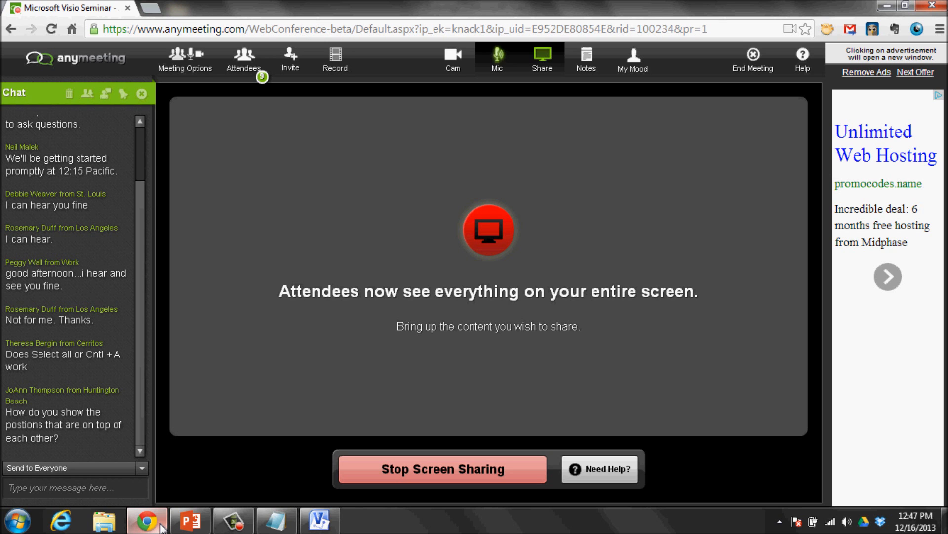
click(161, 525)
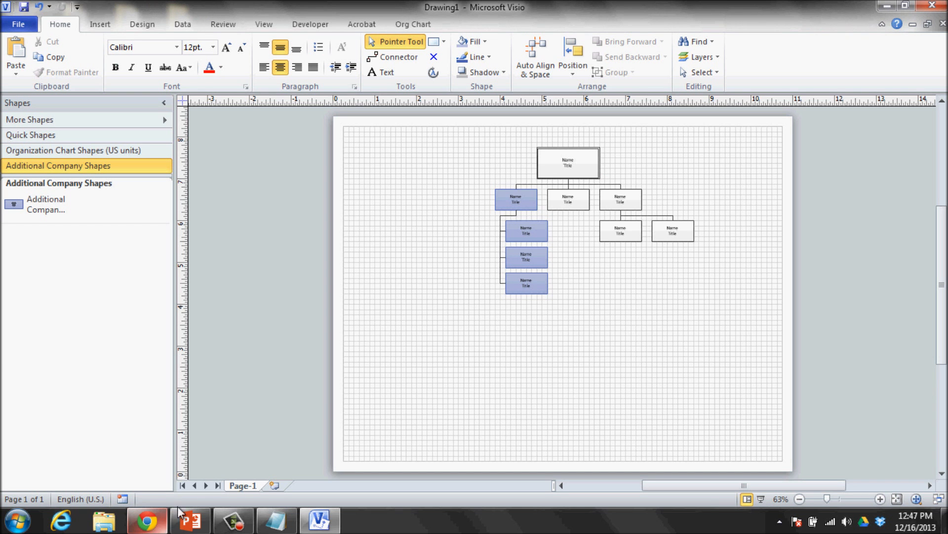
Step: Attach three Position shapes from the organization chart stencil beneath the middle second-level Position
click(426, 25)
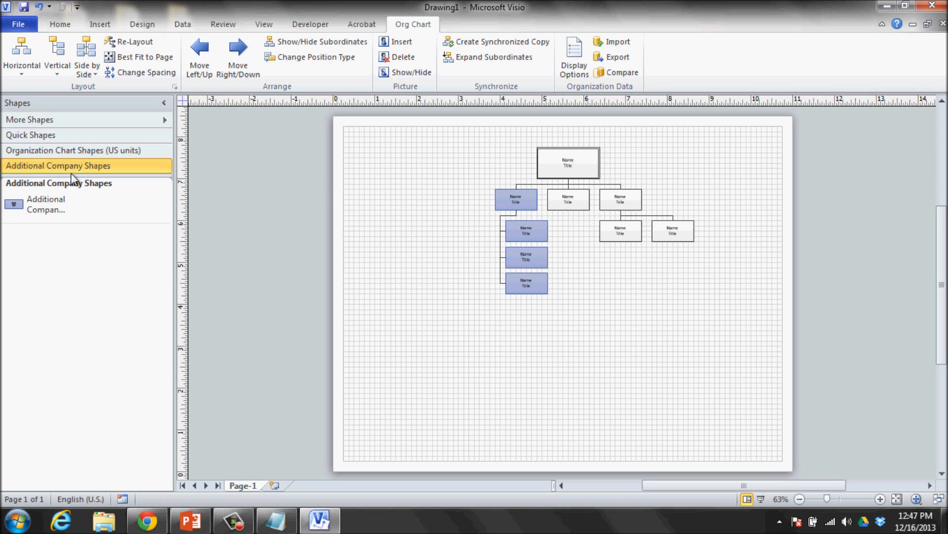
click(71, 150)
drag(40, 230, 569, 200)
drag(59, 229, 583, 225)
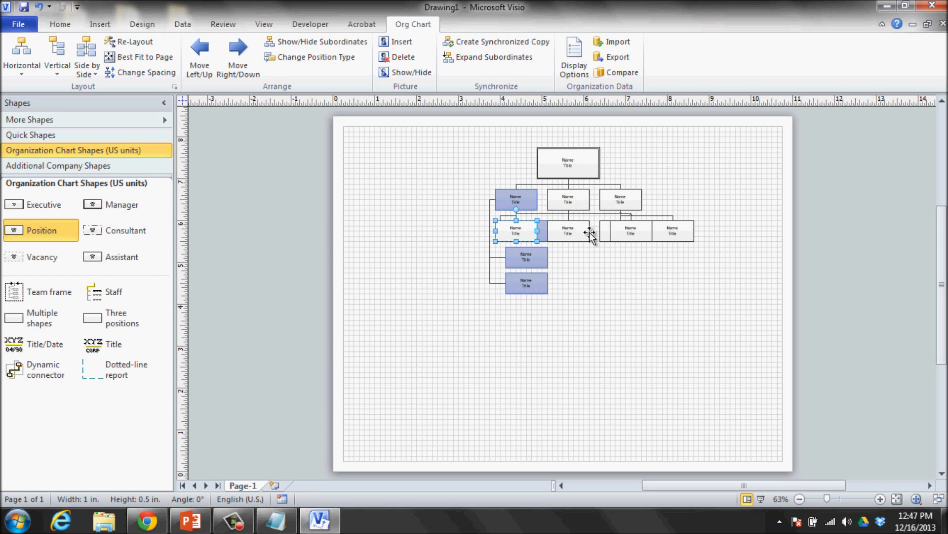
click(880, 498)
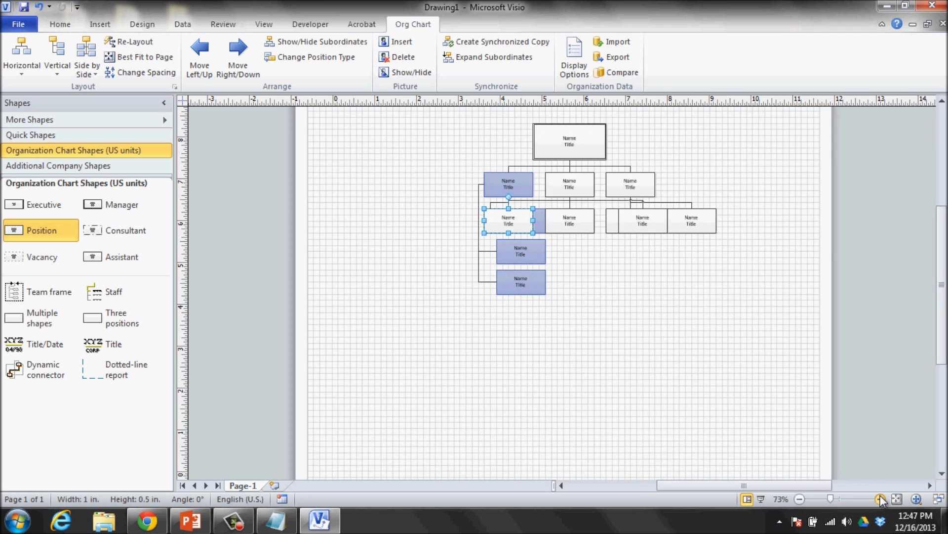
click(880, 498)
click(880, 499)
scroll(781, 351, up, 2)
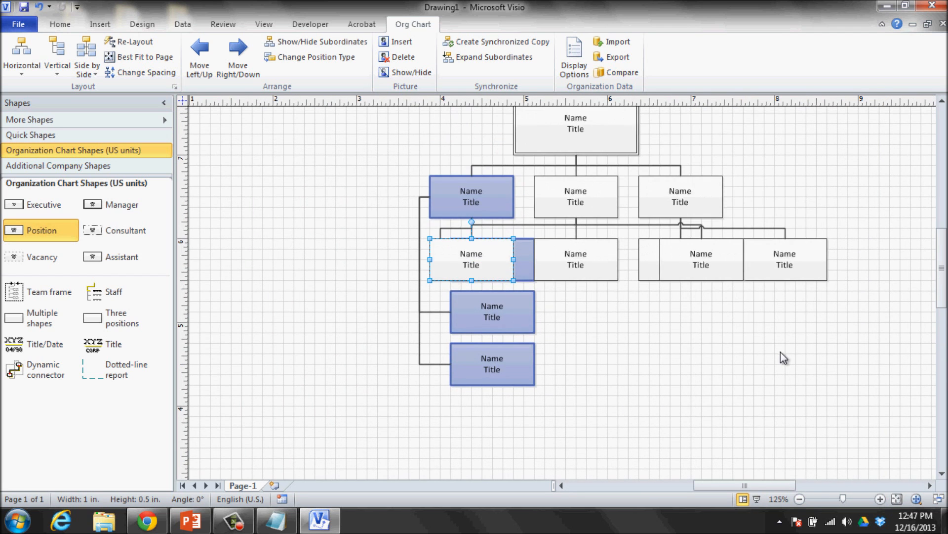
scroll(802, 357, up, 1)
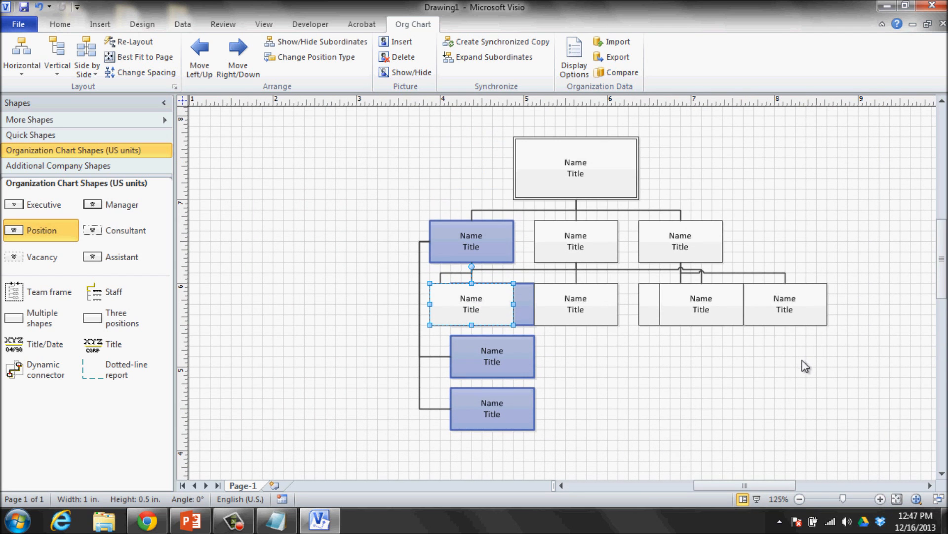
Step: Select the entire organization chart and apply the Horizontal Center layout
click(625, 159)
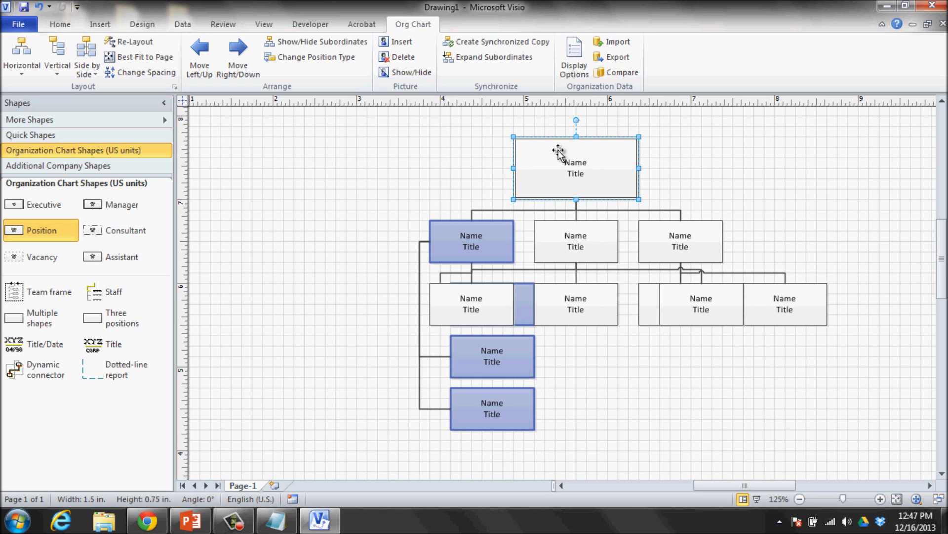
key(ctrl+a)
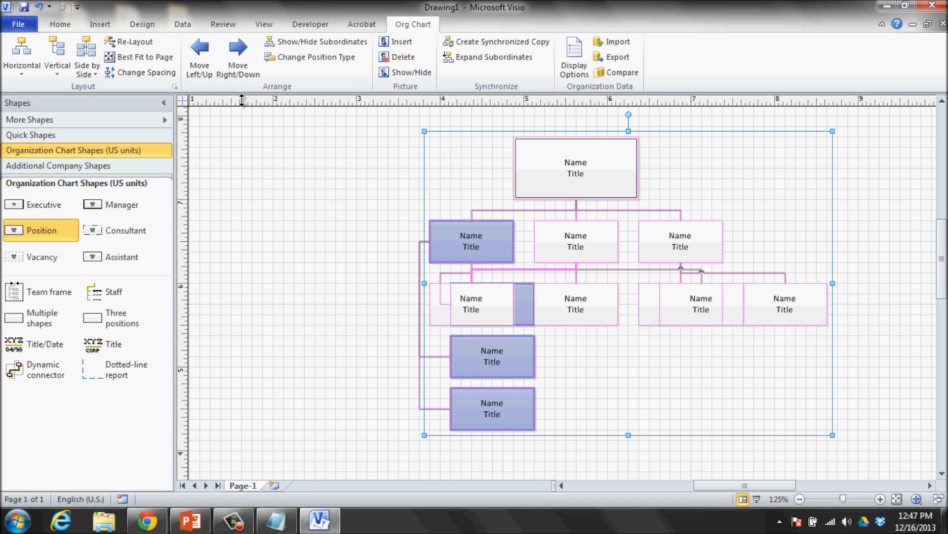
click(21, 62)
click(31, 98)
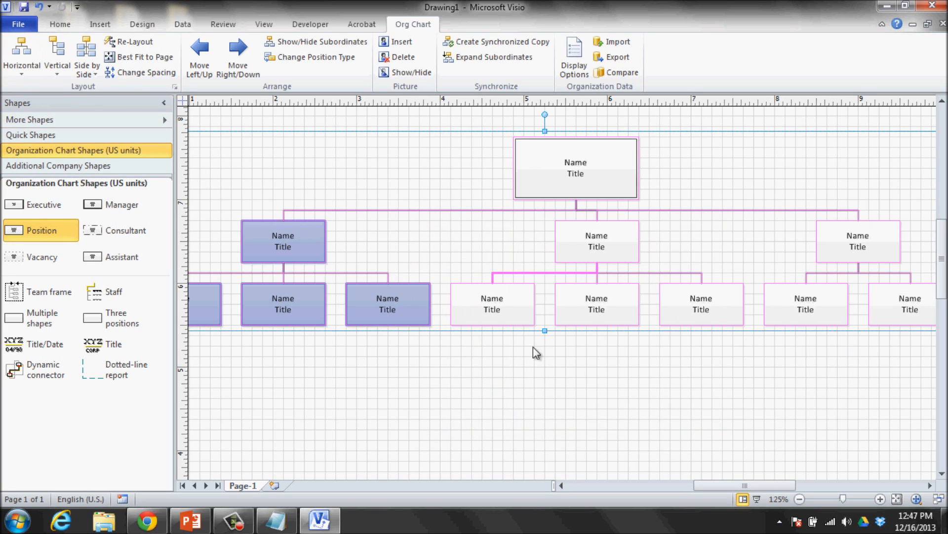
click(595, 371)
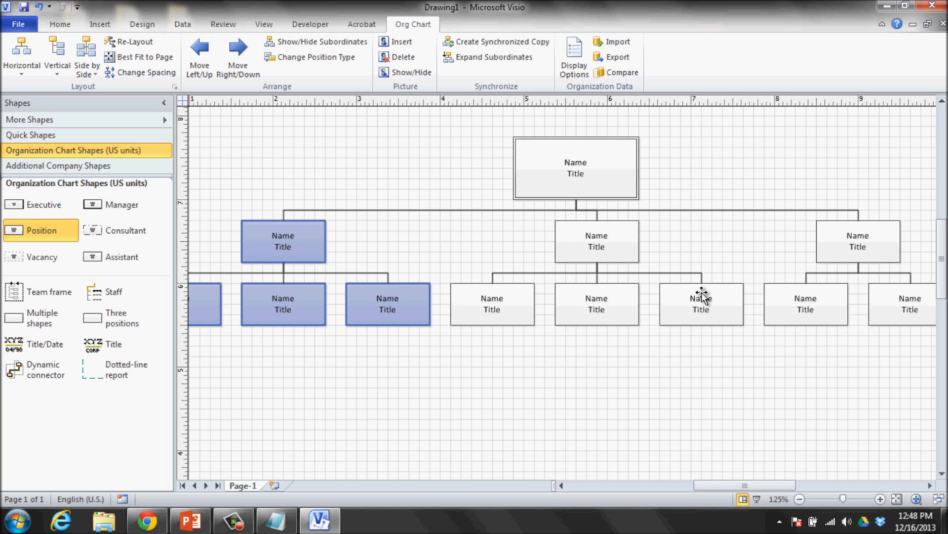
Step: Arrange the subordinates of the blue second-level shape and of the middle Position in the Vertical Left layout
click(306, 232)
click(57, 67)
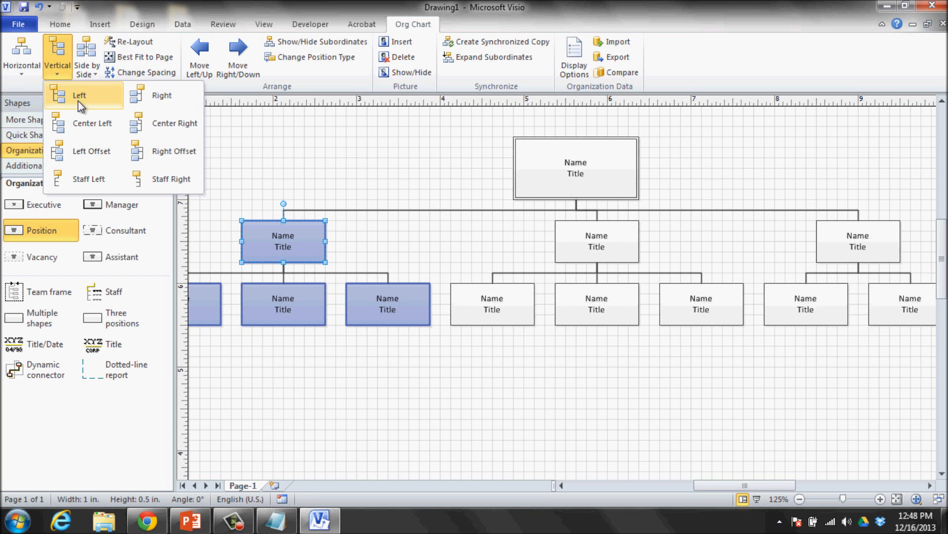
click(78, 102)
click(562, 233)
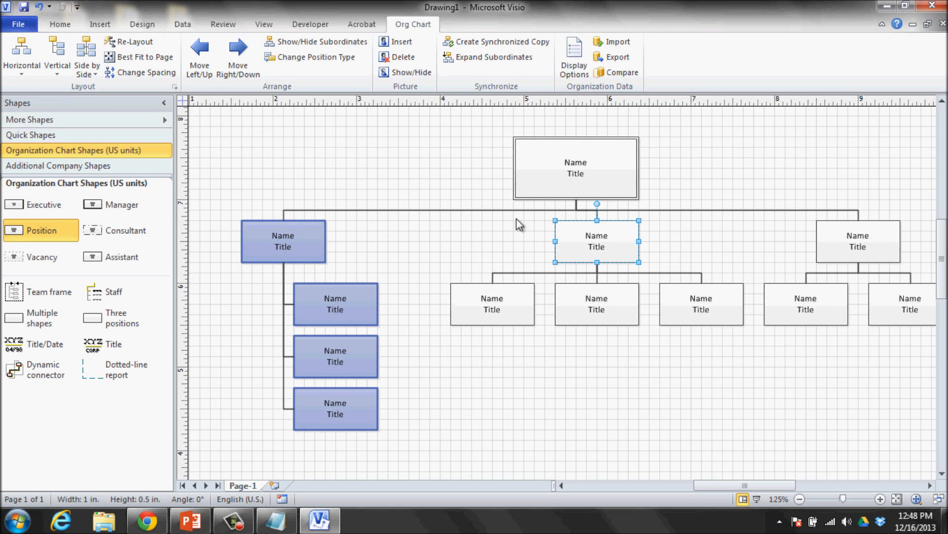
click(57, 67)
click(73, 101)
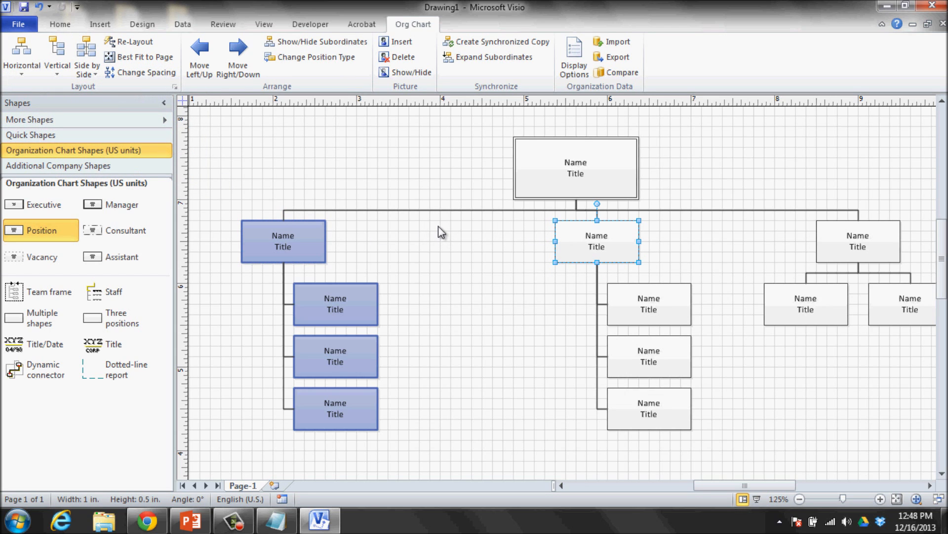
Step: Return the whole chart to the Horizontal Center layout
key(ctrl+a)
click(21, 74)
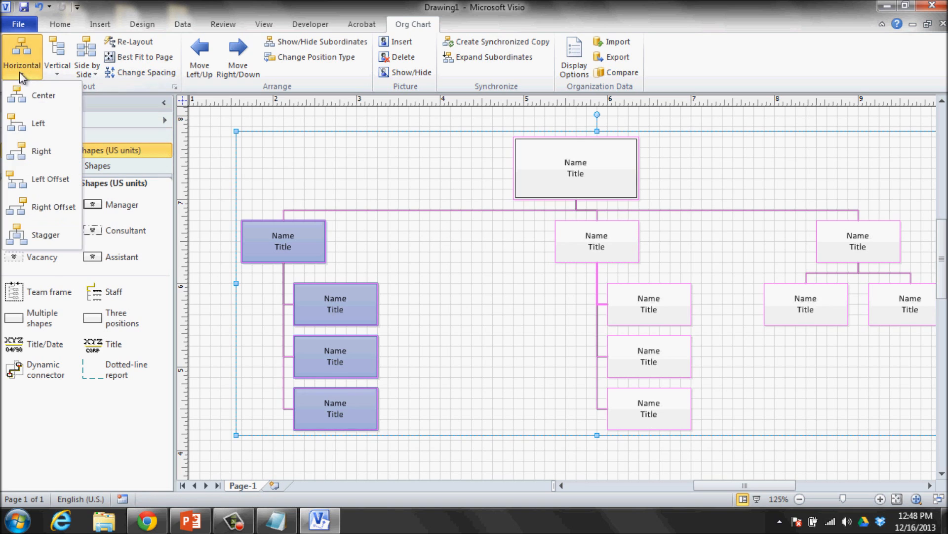
click(37, 96)
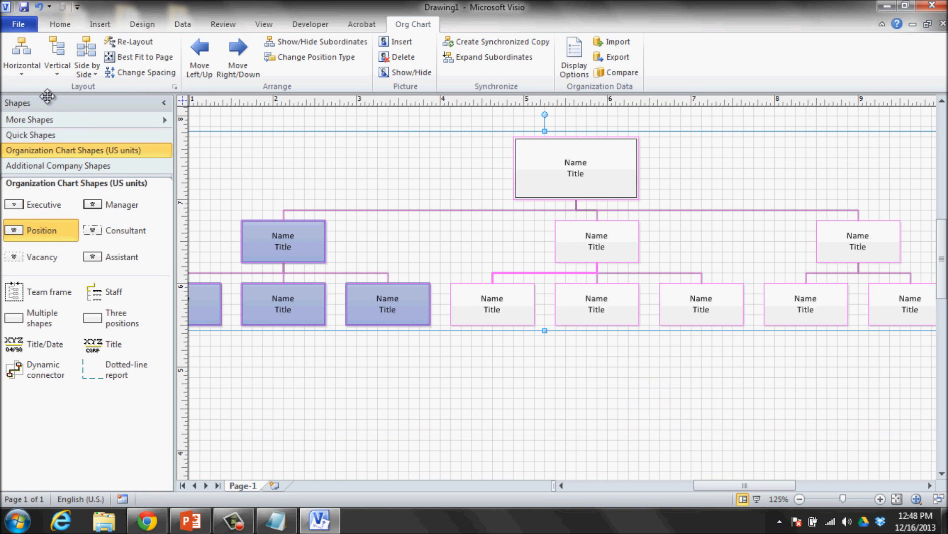
click(502, 387)
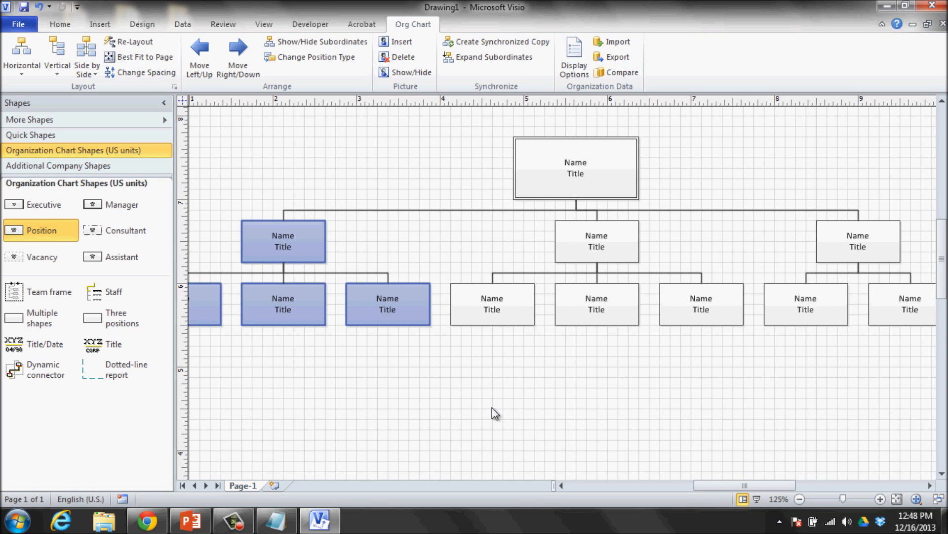
Step: Check the meeting chat in Chrome for new questions and return to Visio
click(148, 524)
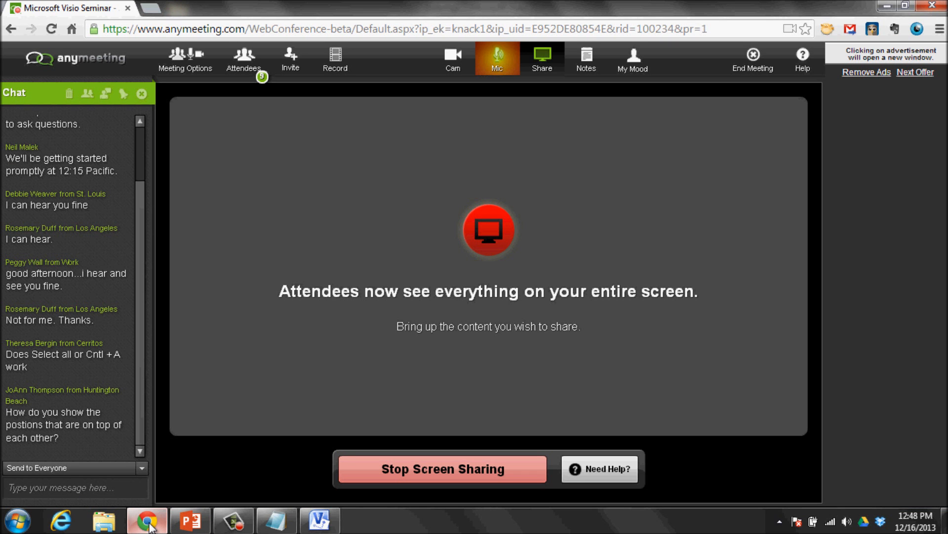
click(148, 523)
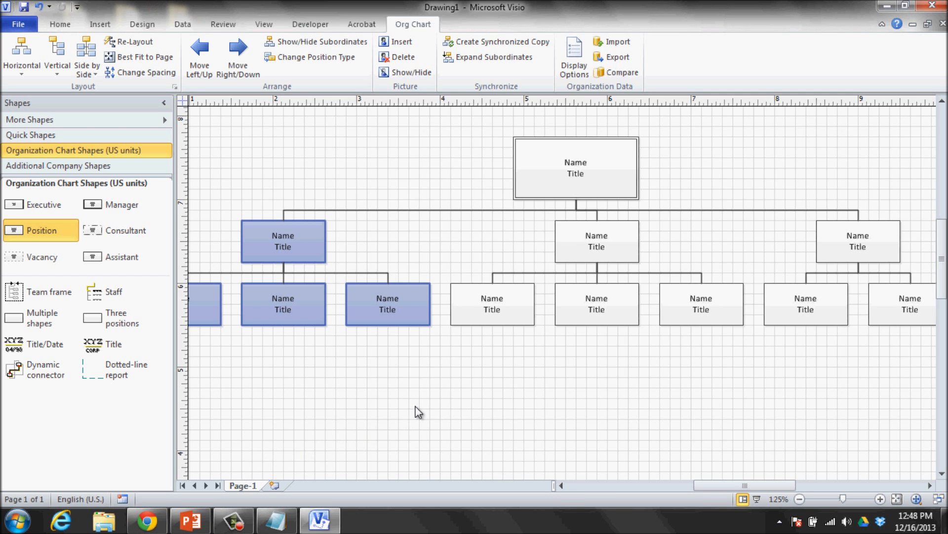
Step: Arrange the middle Position's subordinates in the Vertical Left layout
click(595, 242)
click(87, 70)
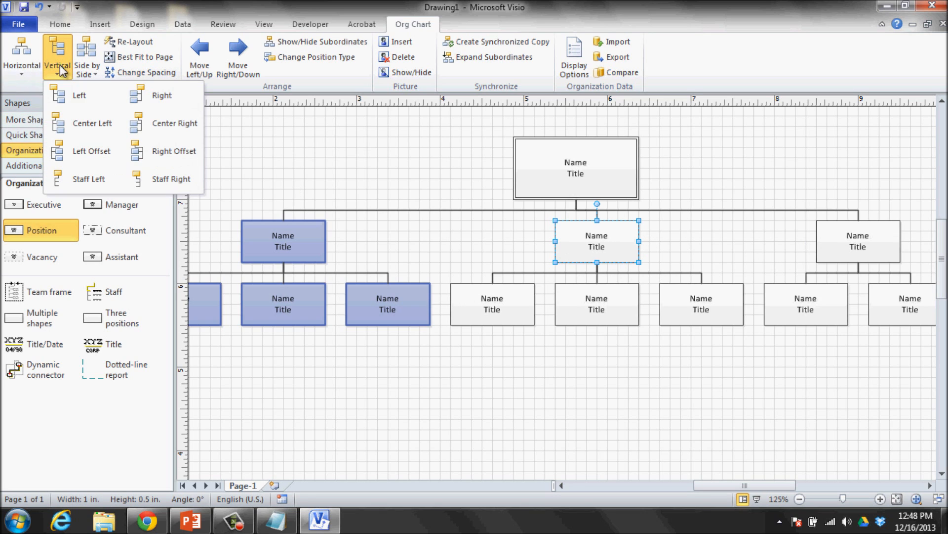
click(75, 99)
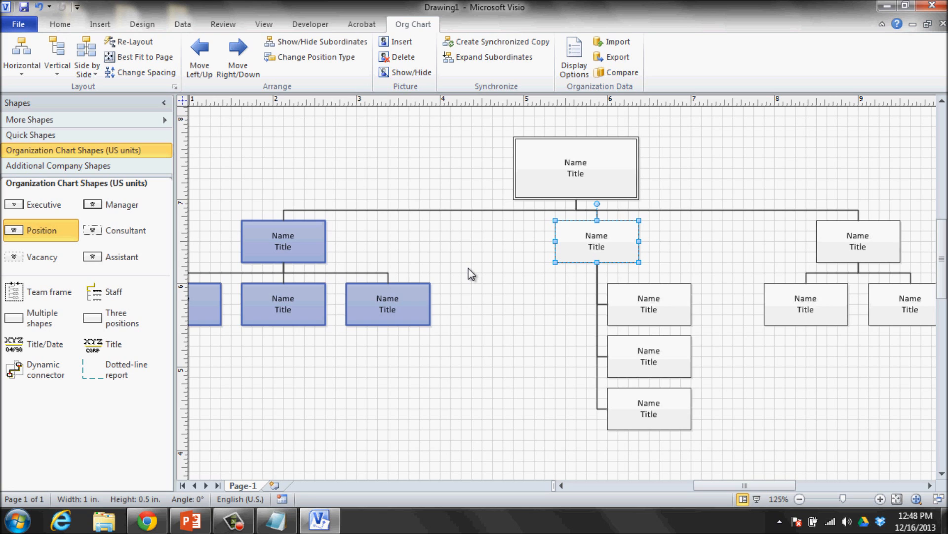
Step: Select the entire chart, apply a Side by Side layout, and review the arrangement
key(ctrl+a)
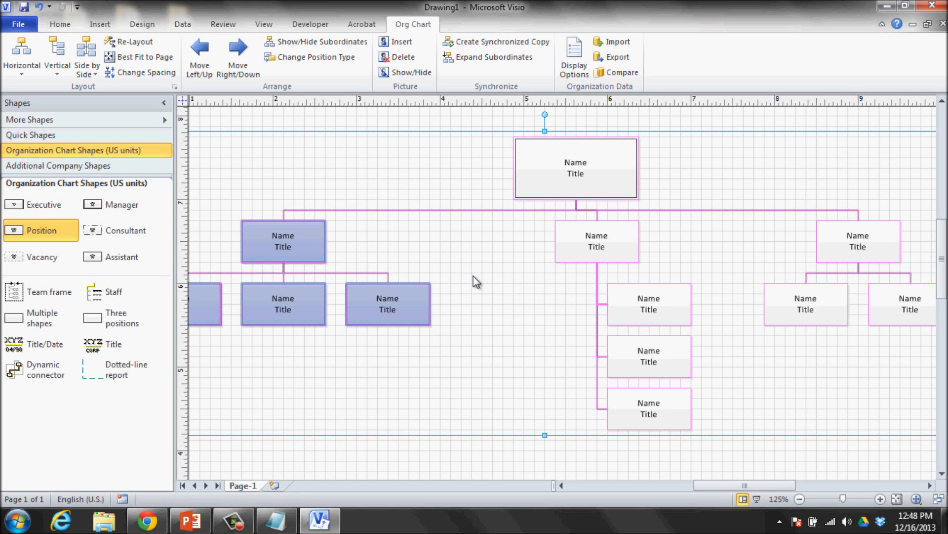
click(94, 77)
click(123, 96)
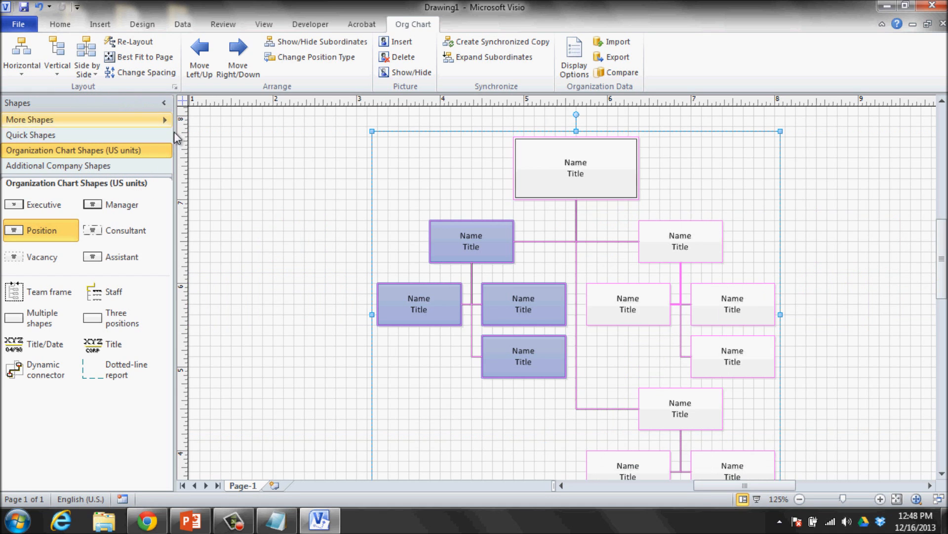
scroll(780, 284, down, 2)
scroll(353, 161, up, 1)
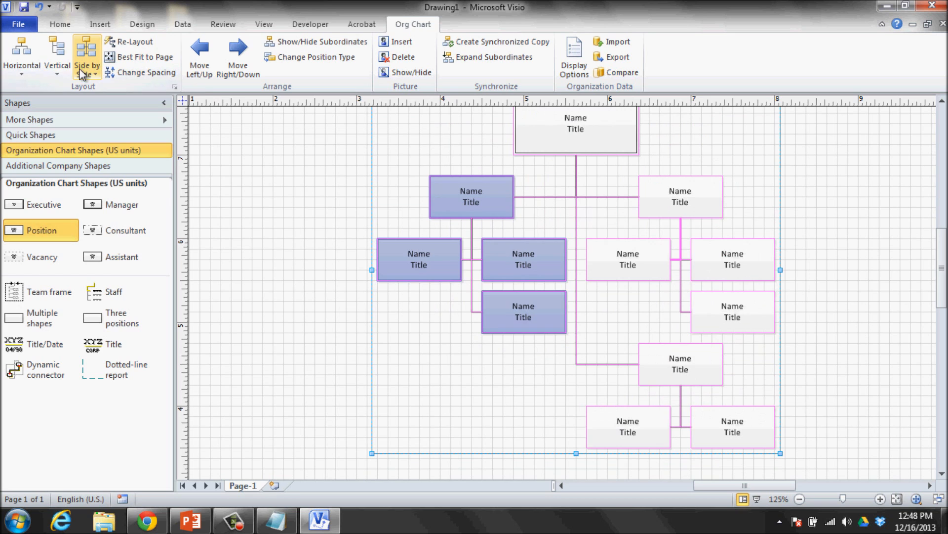
Step: Apply the Vertical Left layout to the entire selected chart
click(58, 60)
click(73, 99)
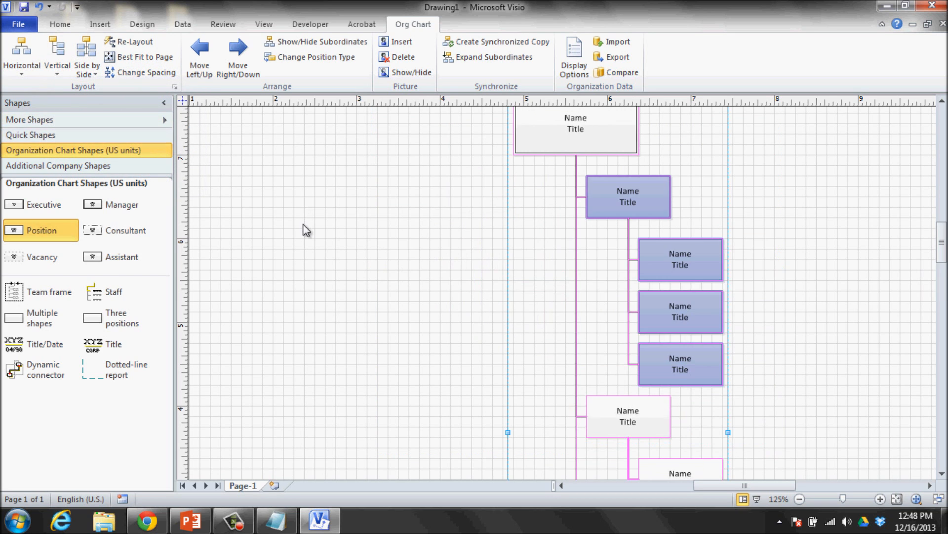
scroll(303, 227, up, 2)
Step: Reset the entire selected chart to the Horizontal Center layout
click(21, 67)
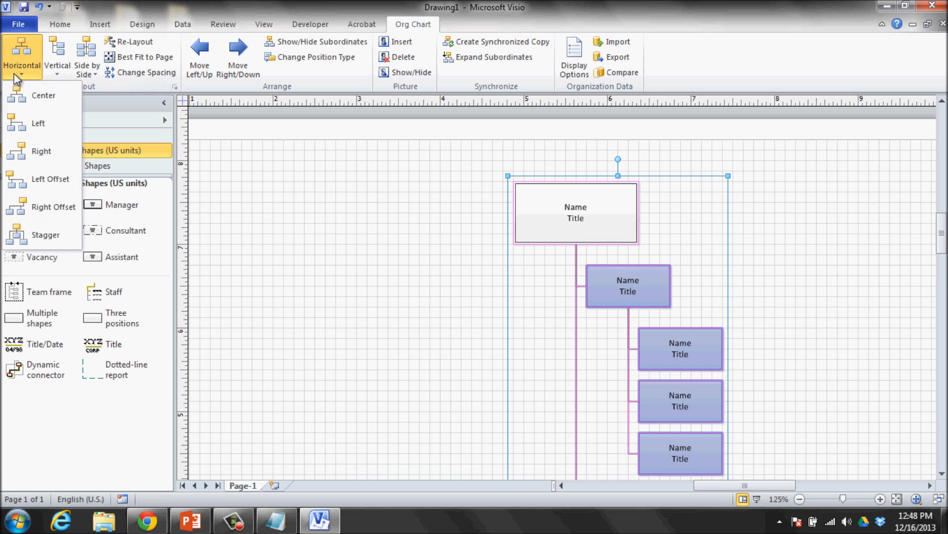
click(34, 98)
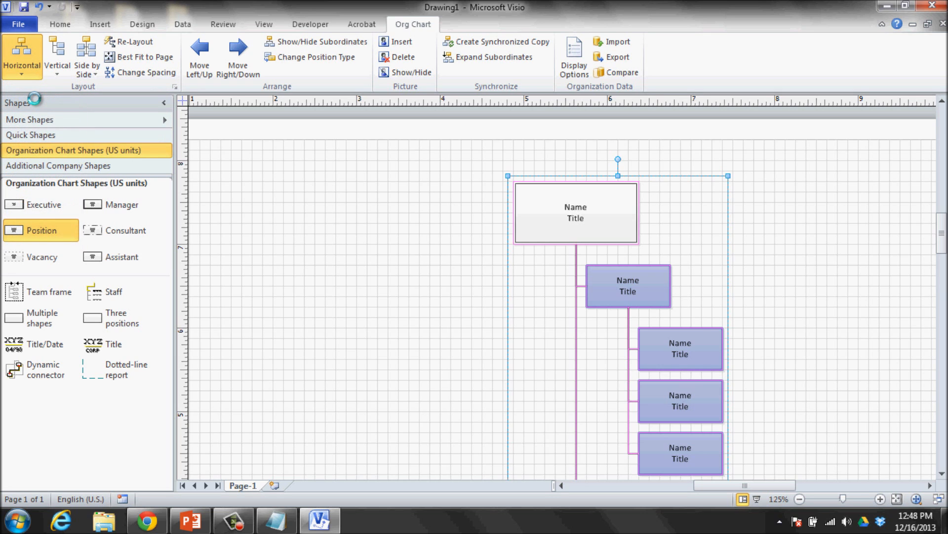
click(494, 387)
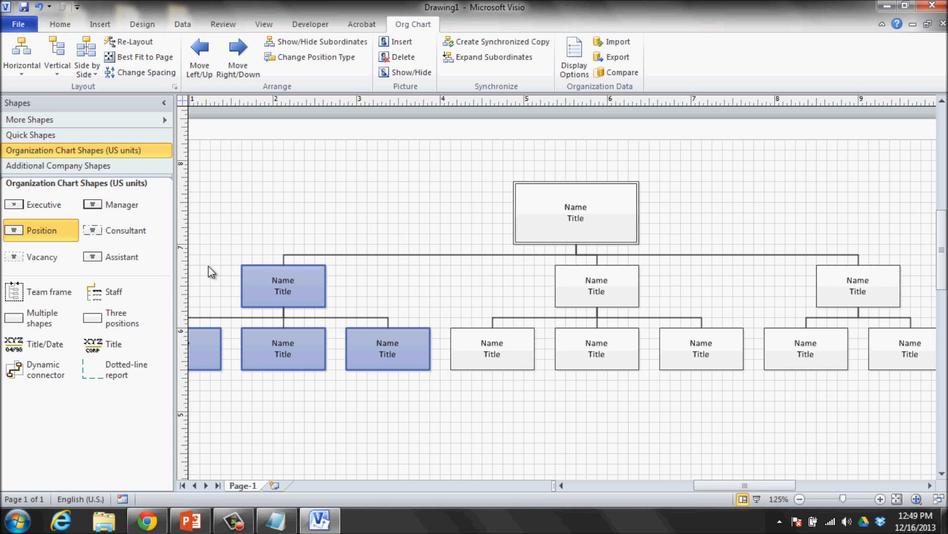
Step: Arrange the blue second-level shape's three subordinates in the Vertical Left layout
click(258, 281)
click(58, 59)
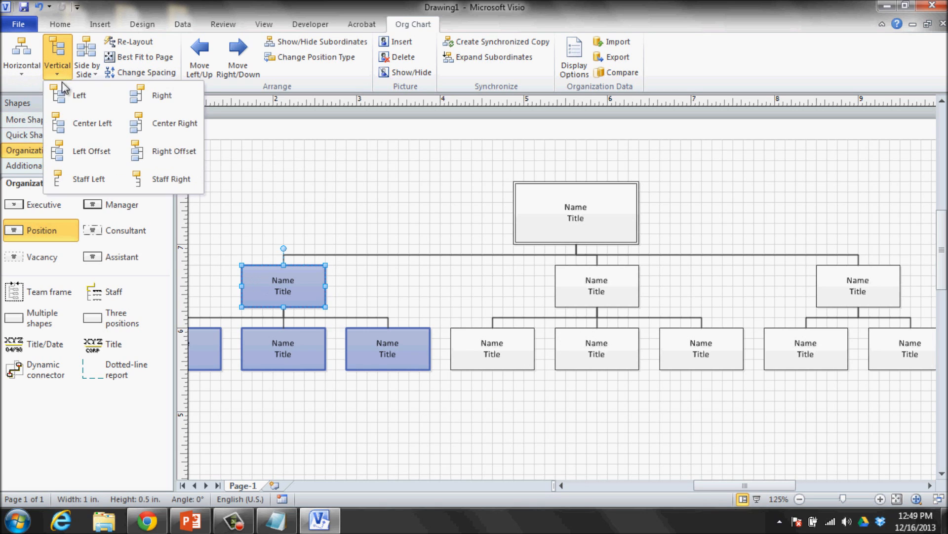
click(69, 93)
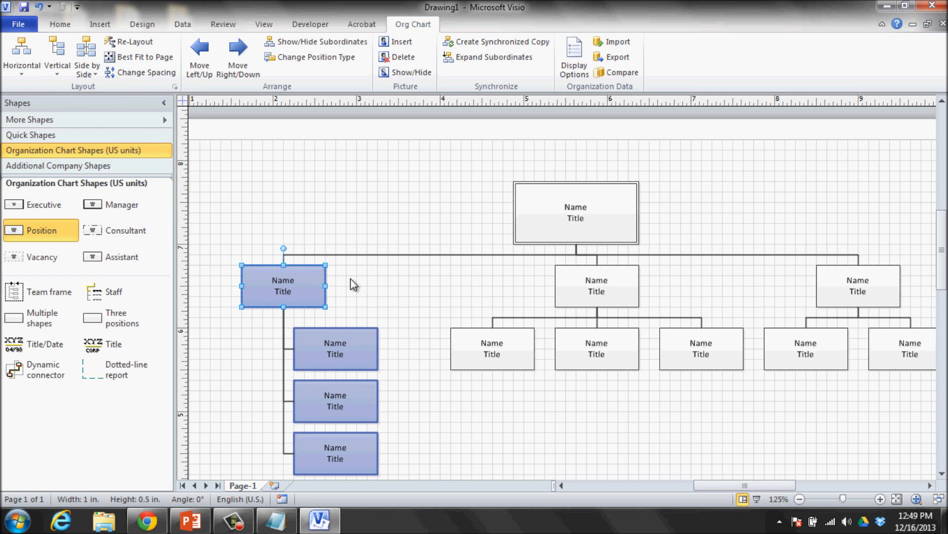
Step: Deselect the chart, check the attendees' questions in the Chrome meeting chat, and return to the Visio drawing
click(366, 201)
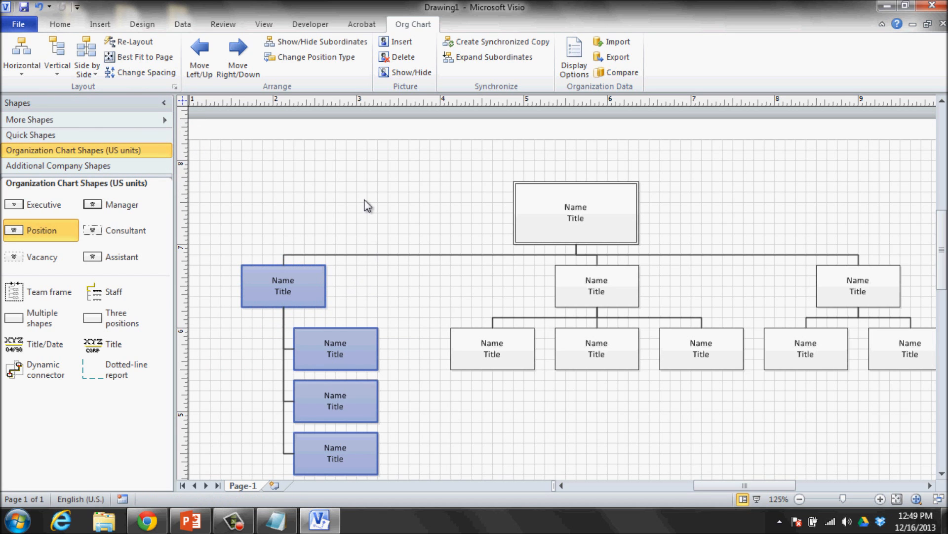
click(161, 522)
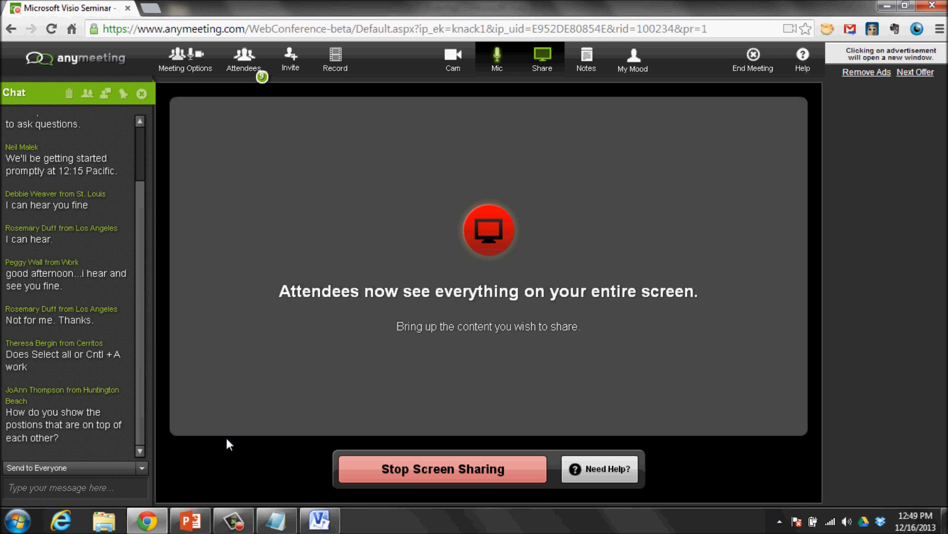
click(330, 524)
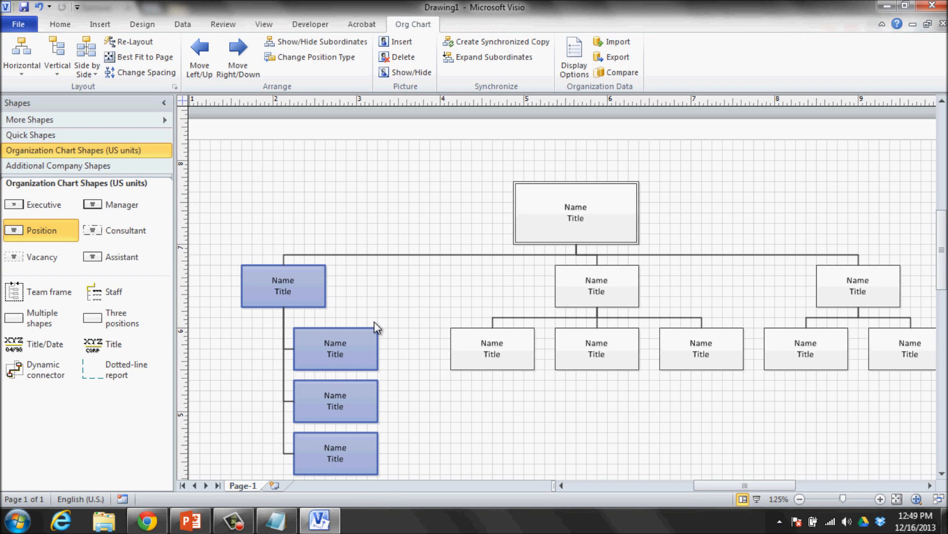
Step: Add the custom shape from the Additional Company Shapes stencil as a subordinate of the lowest blue shape in the chart
click(800, 499)
scroll(869, 374, down, 1)
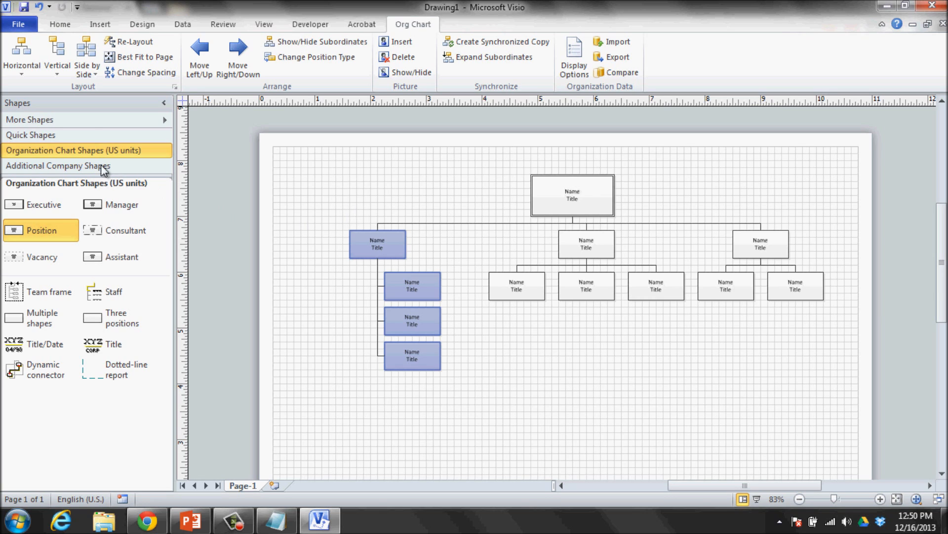
click(94, 123)
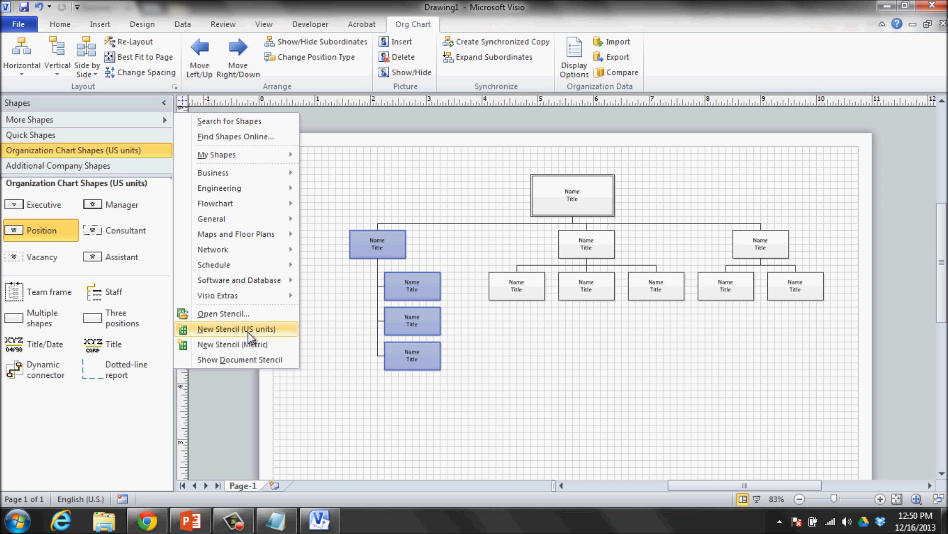
click(330, 322)
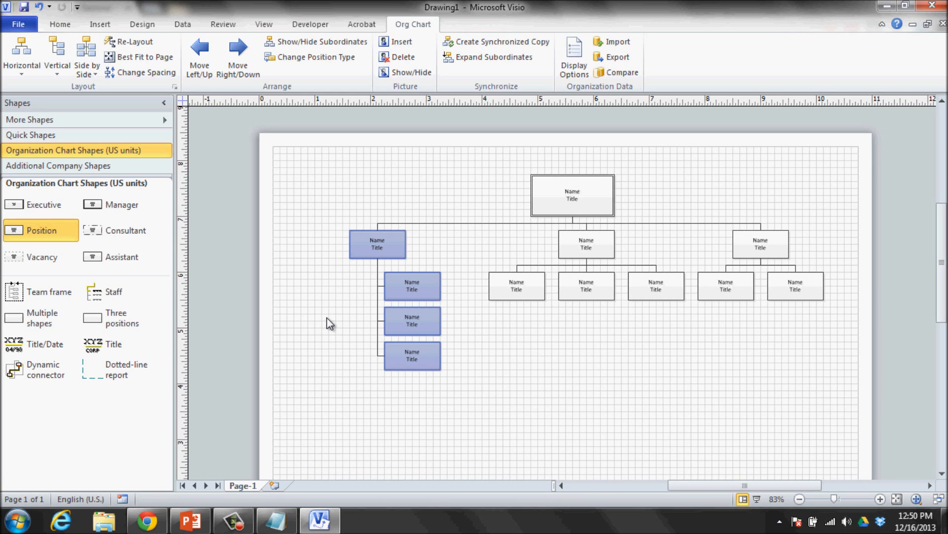
click(90, 167)
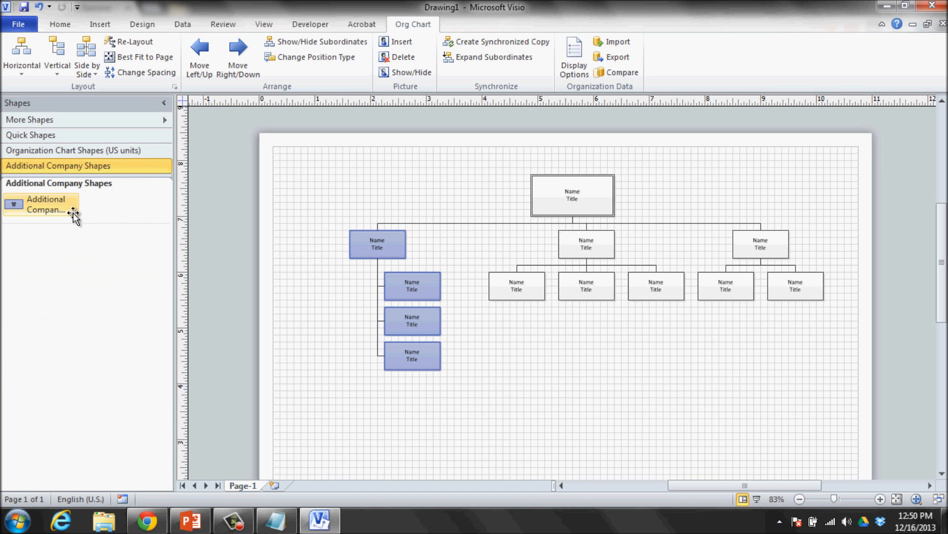
drag(78, 216, 422, 355)
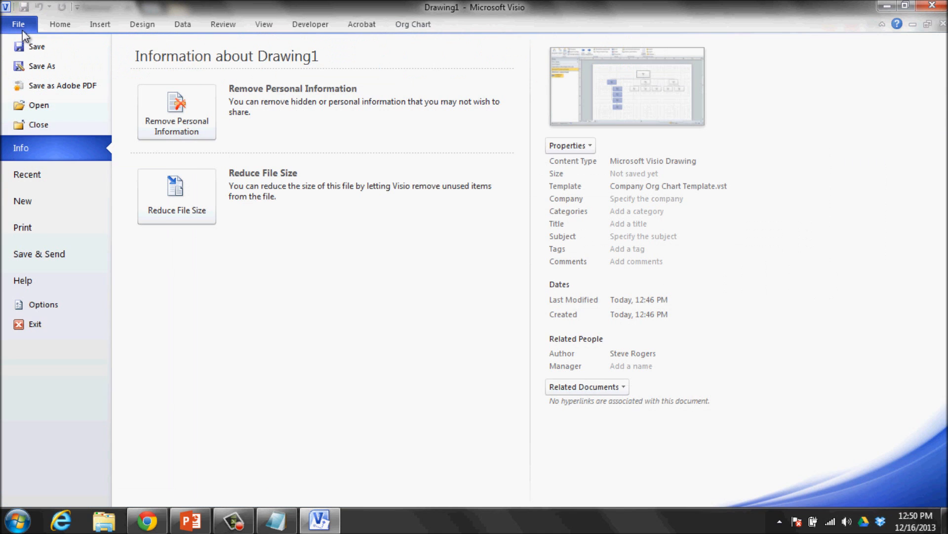
Step: Start saving the drawing under a new file and choose Template (*.vst) as the file type
click(22, 29)
click(32, 65)
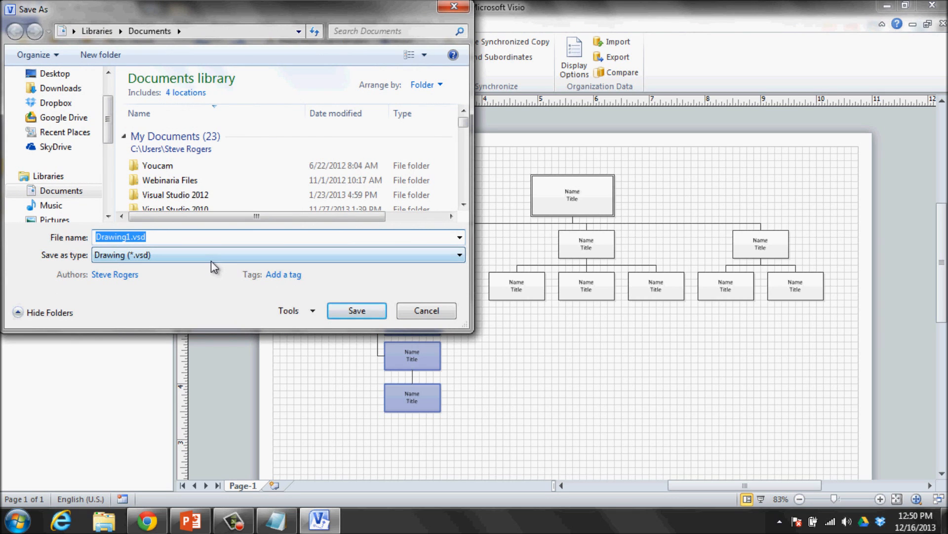
click(211, 258)
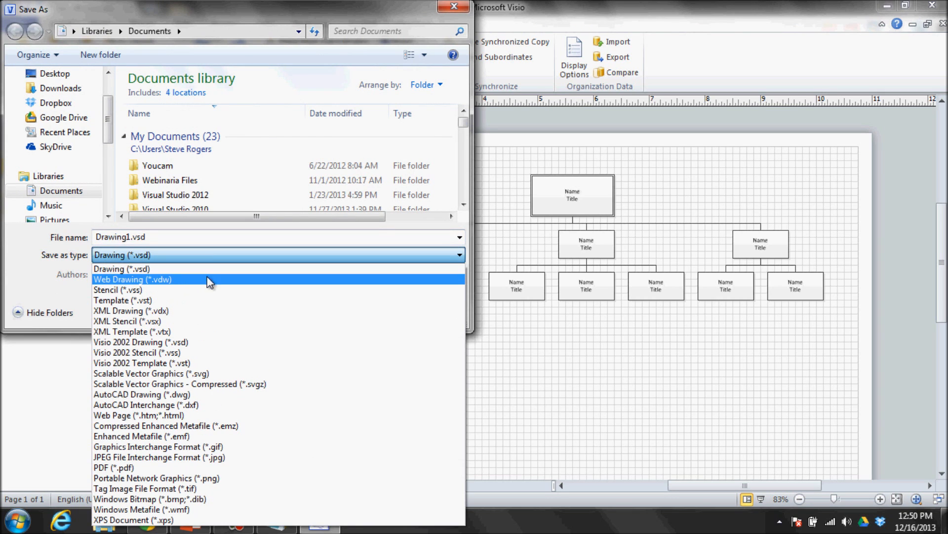
click(199, 298)
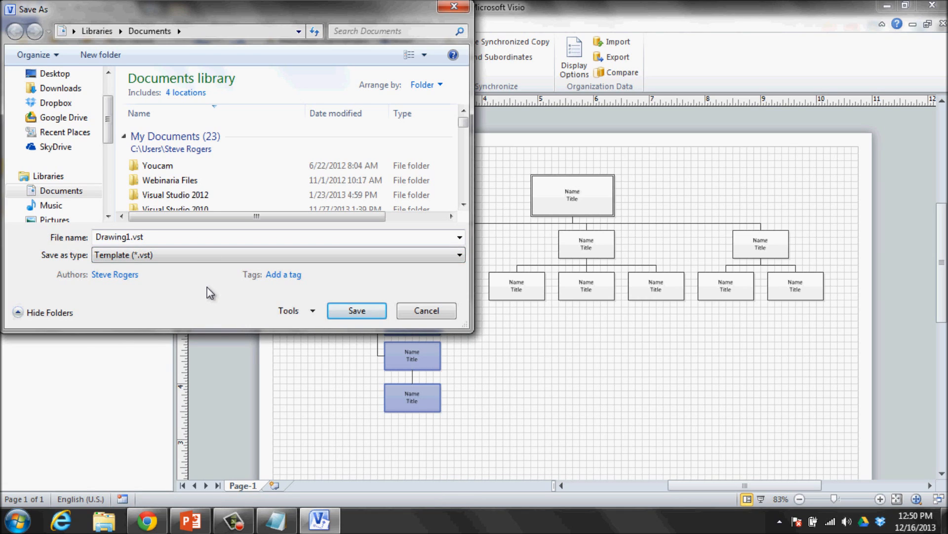
Step: Switch to PowerPoint and present the slides from the Agenda slide through to the closing slide
click(190, 521)
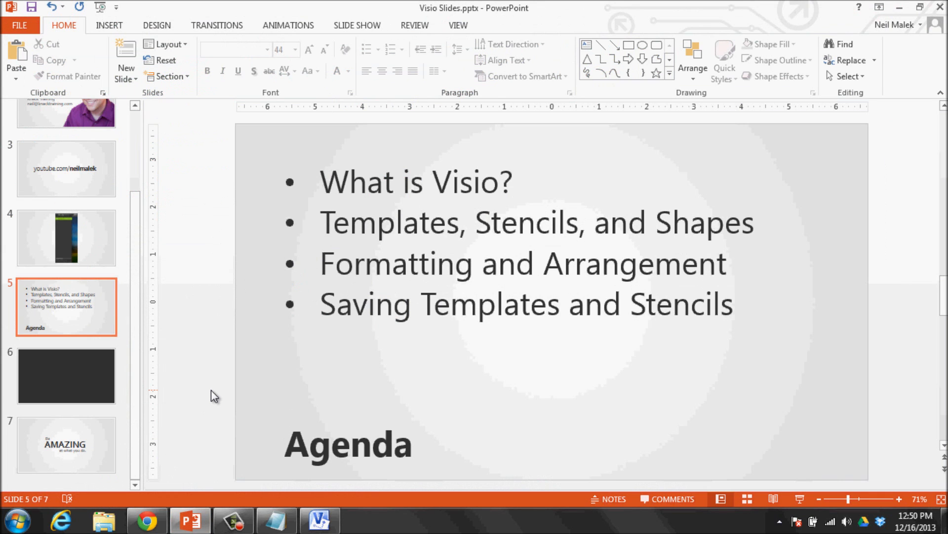
key(shift+F5)
click(211, 389)
click(211, 390)
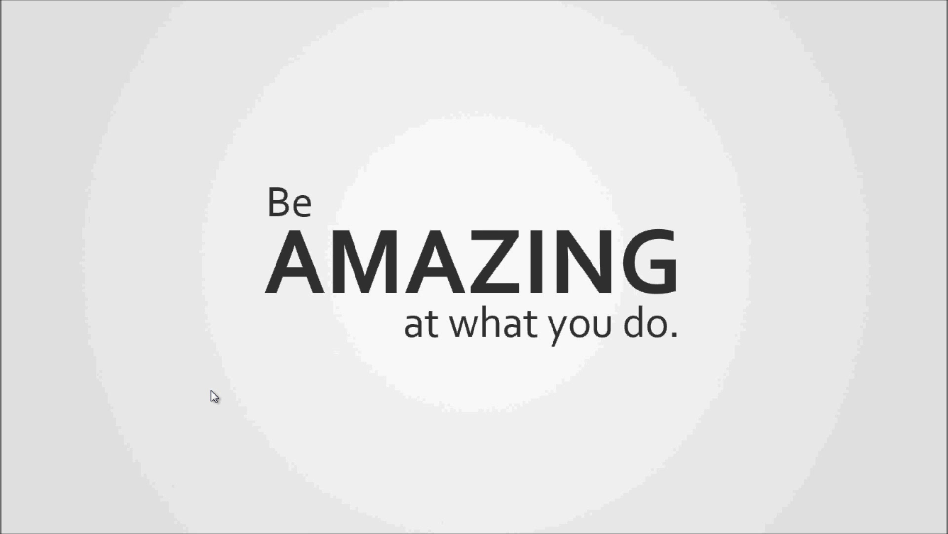